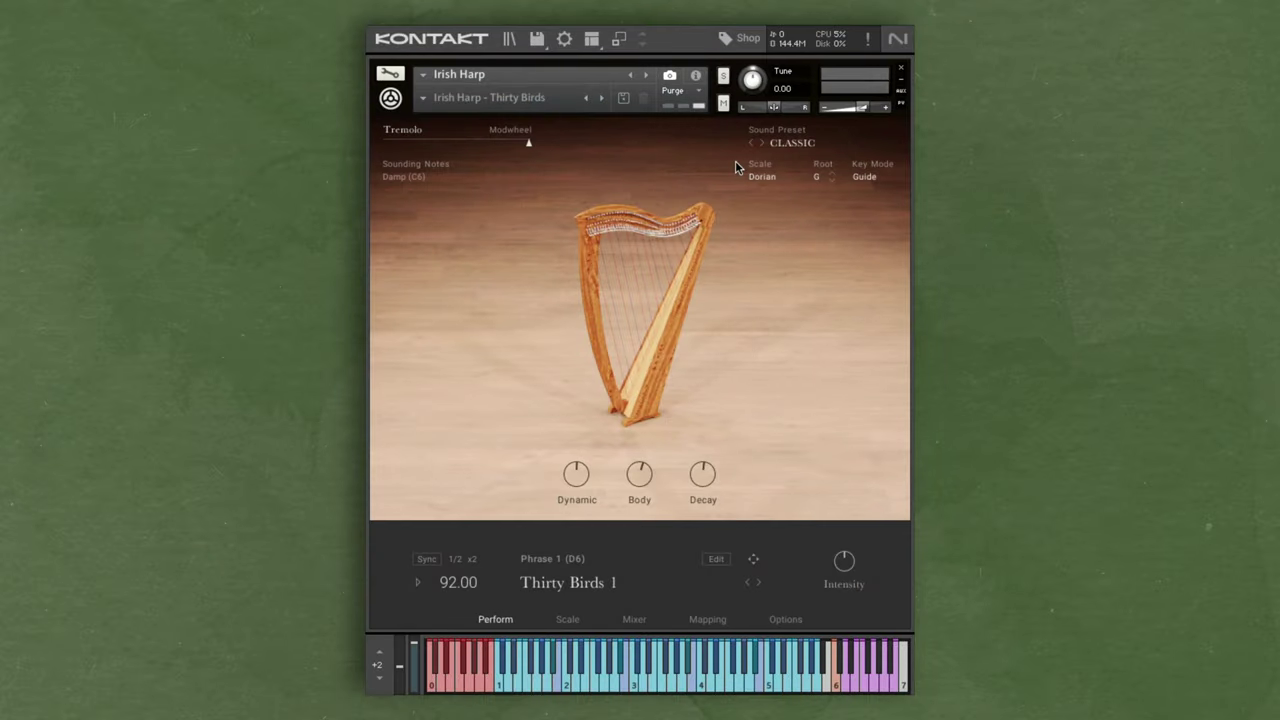
Set the harp's scale to Locrian with the Extended key mode.
left_click(773, 178)
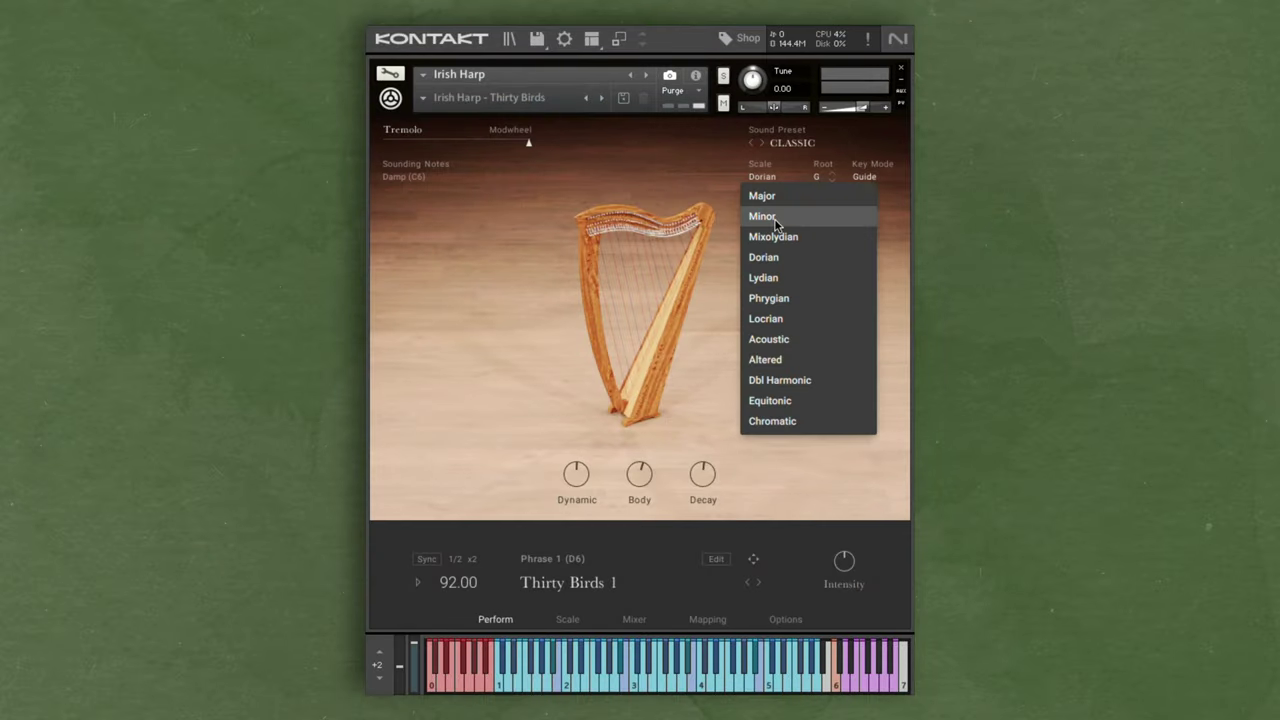
left_click(781, 320)
left_click(866, 177)
left_click(838, 245)
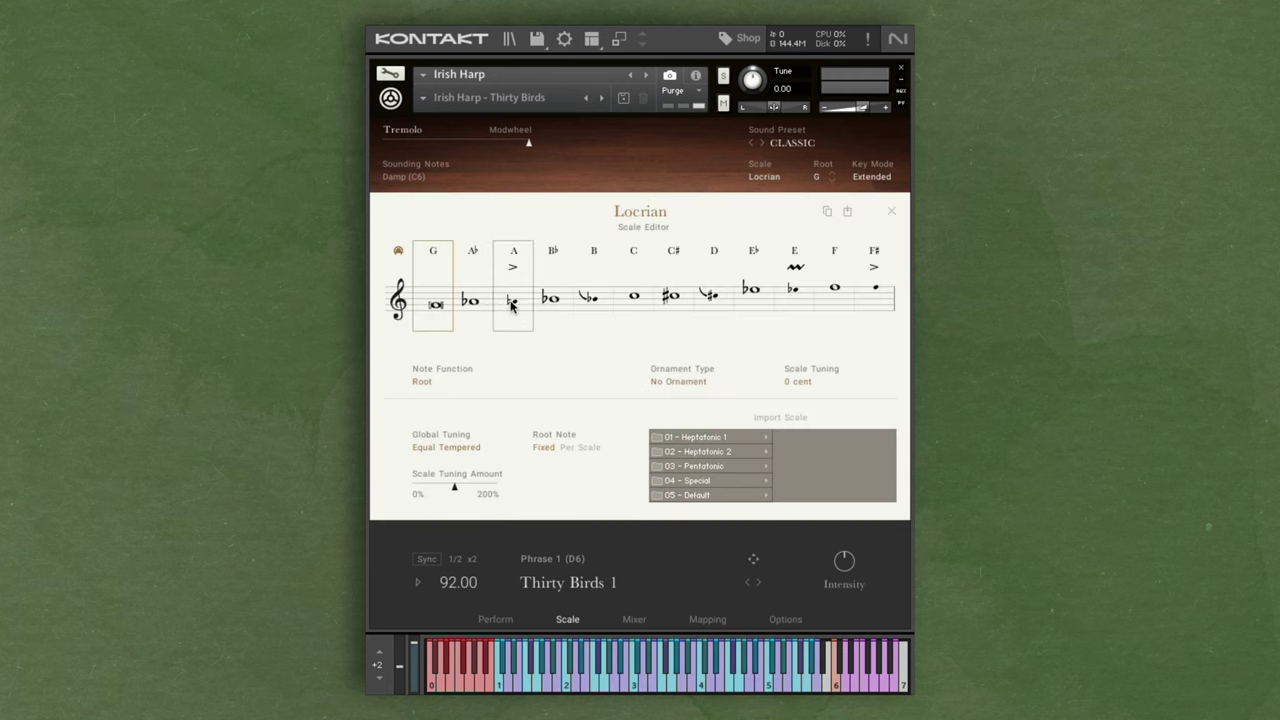
Remap note A upward with a Triplet 1 ornament and choose the Club reverb room.
left_click(514, 310)
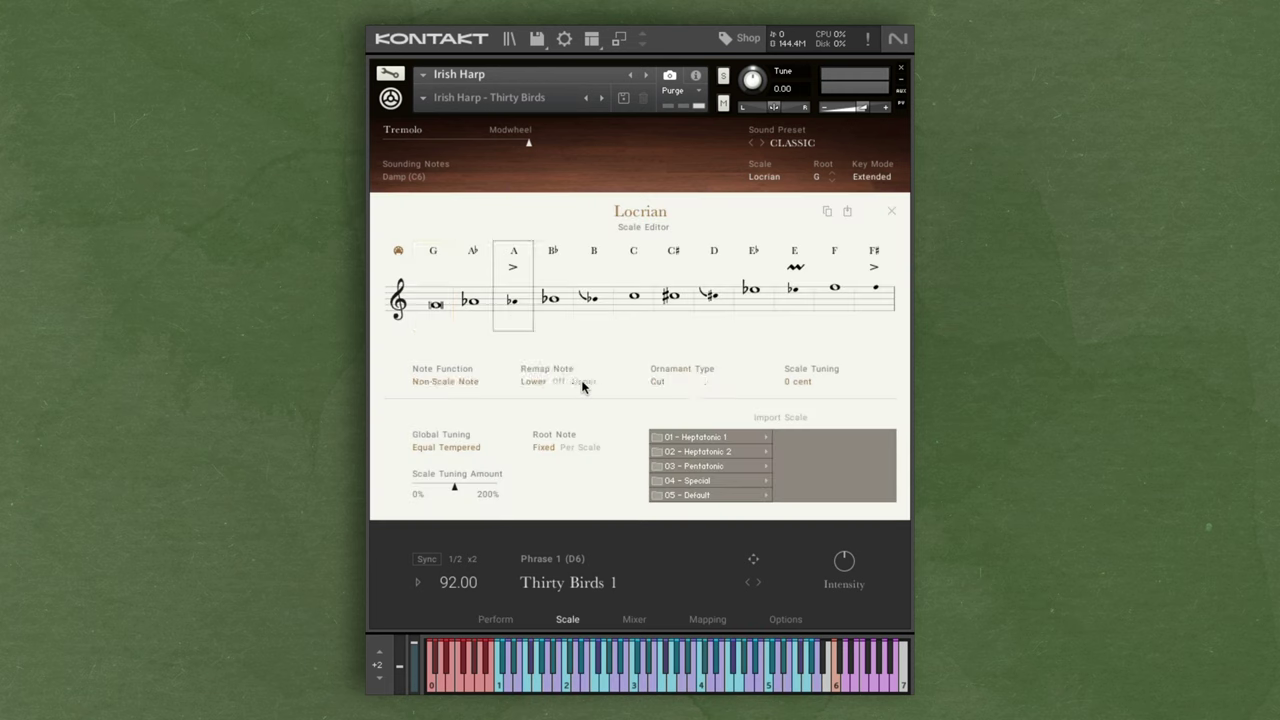
left_click(583, 384)
left_click(657, 382)
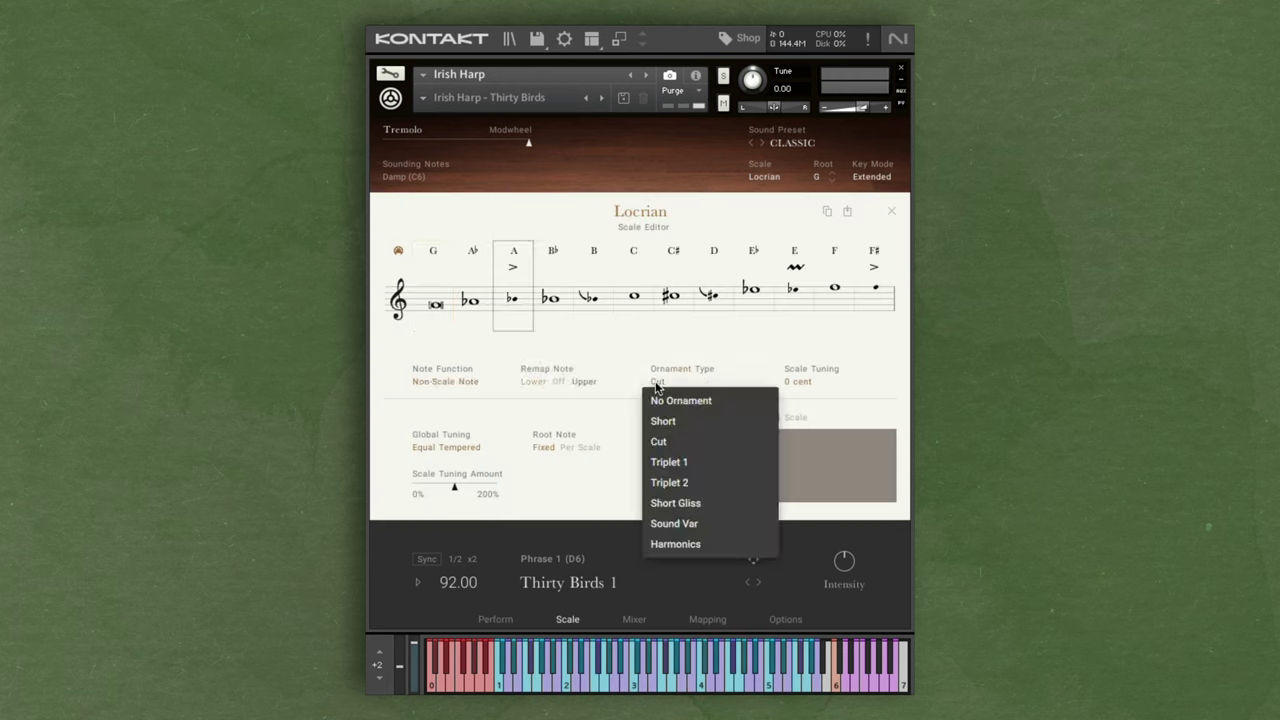
left_click(672, 469)
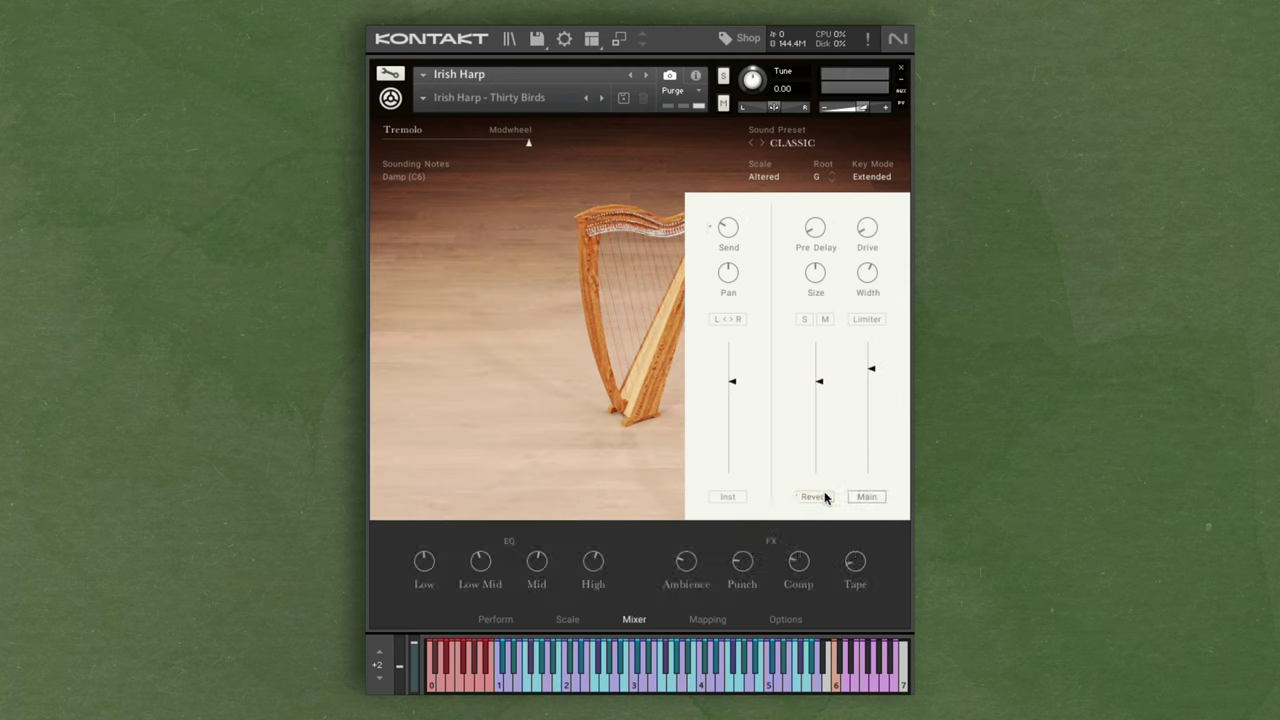
left_click(820, 495)
left_click(638, 579)
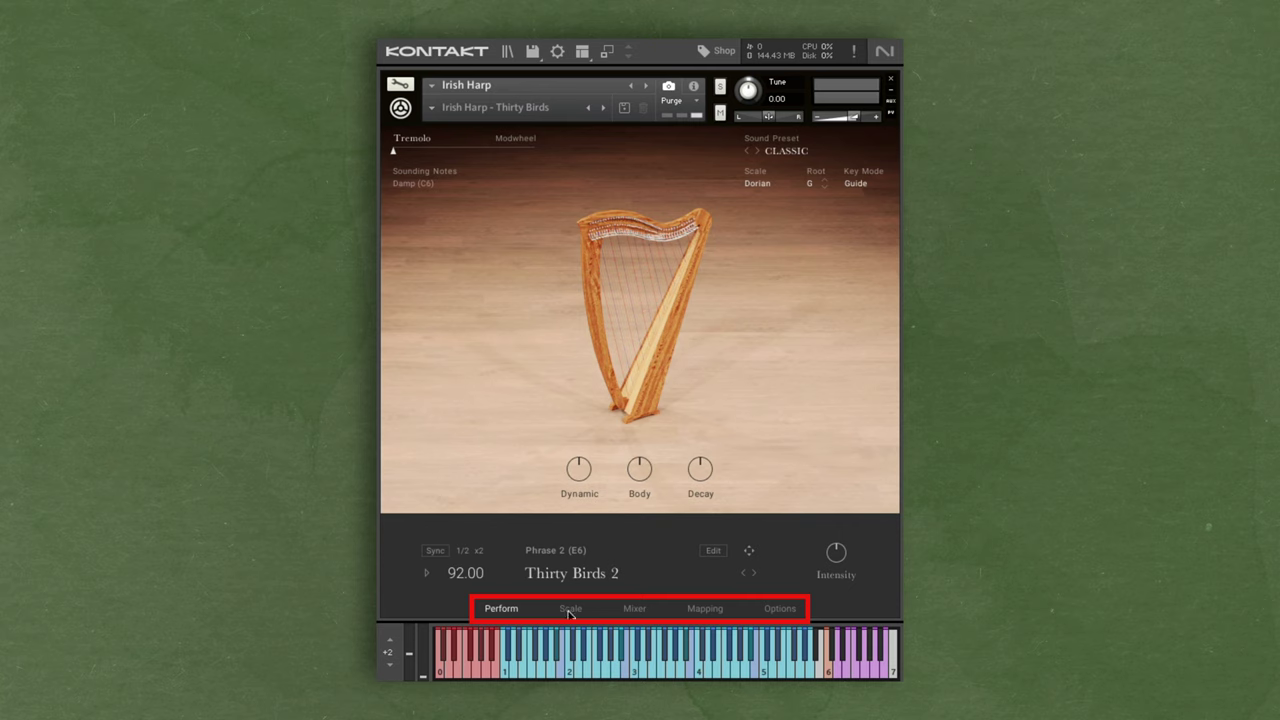
left_click(571, 609)
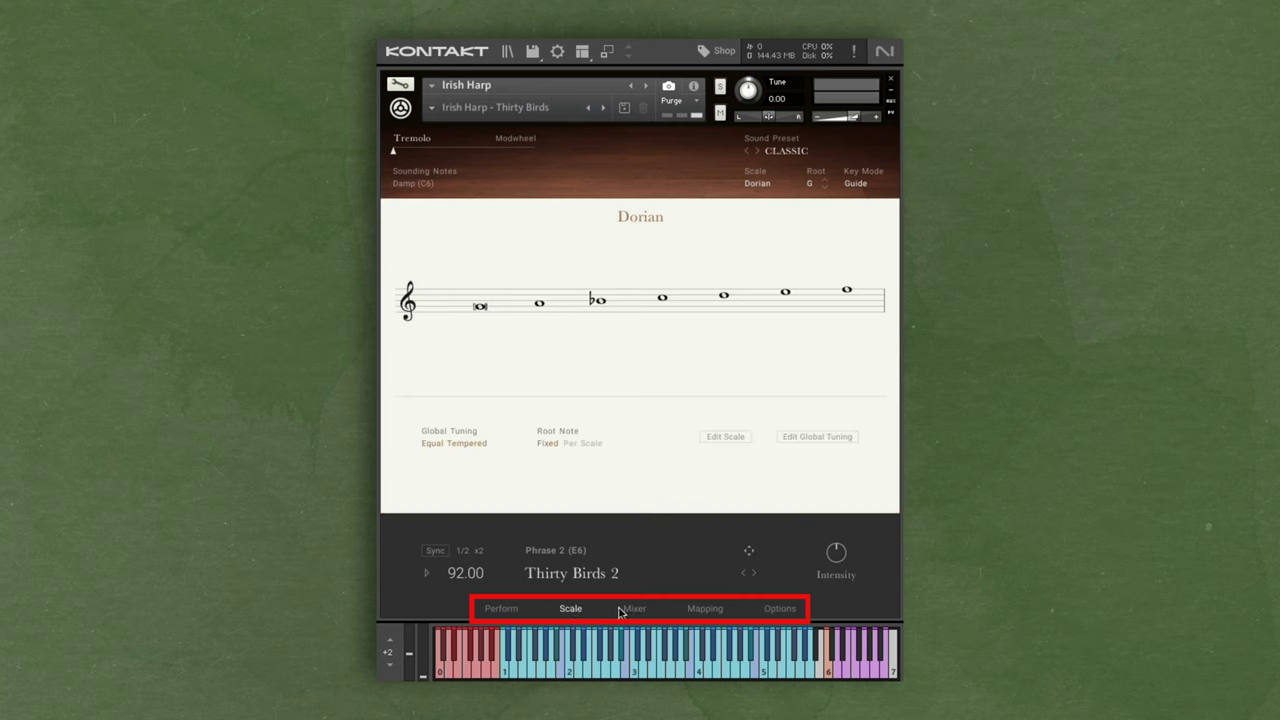
left_click(634, 609)
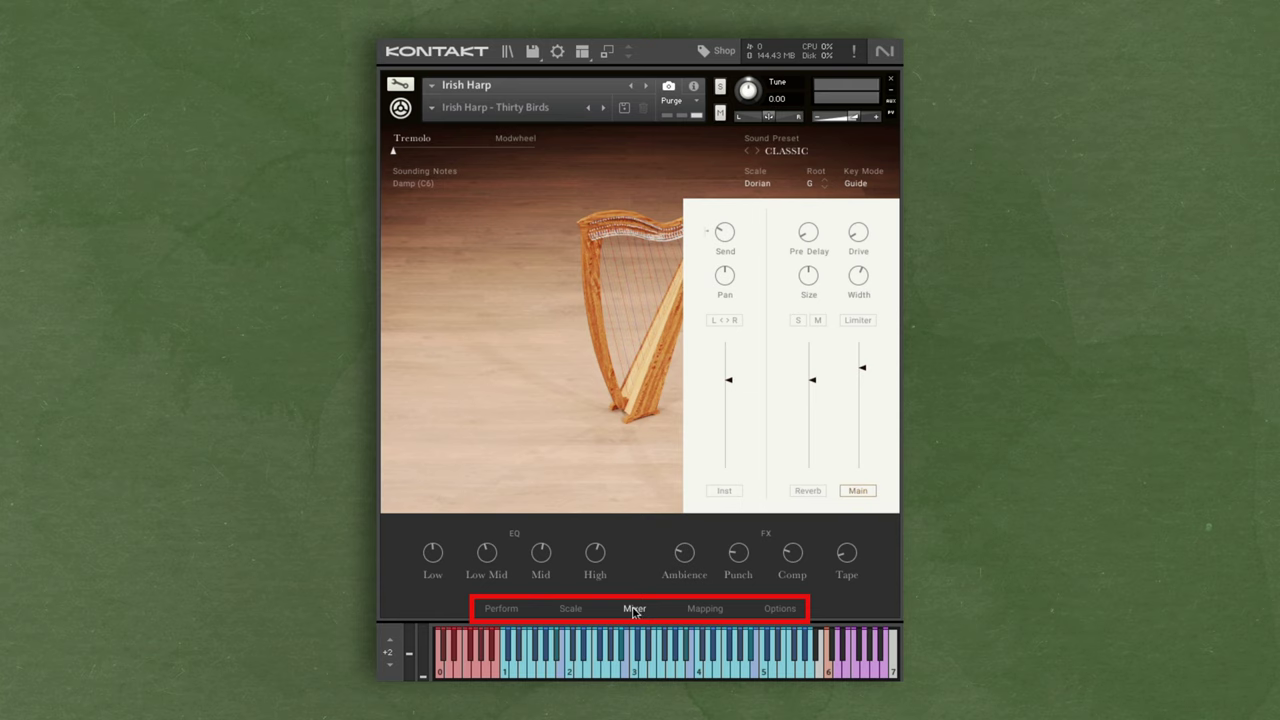
left_click(692, 610)
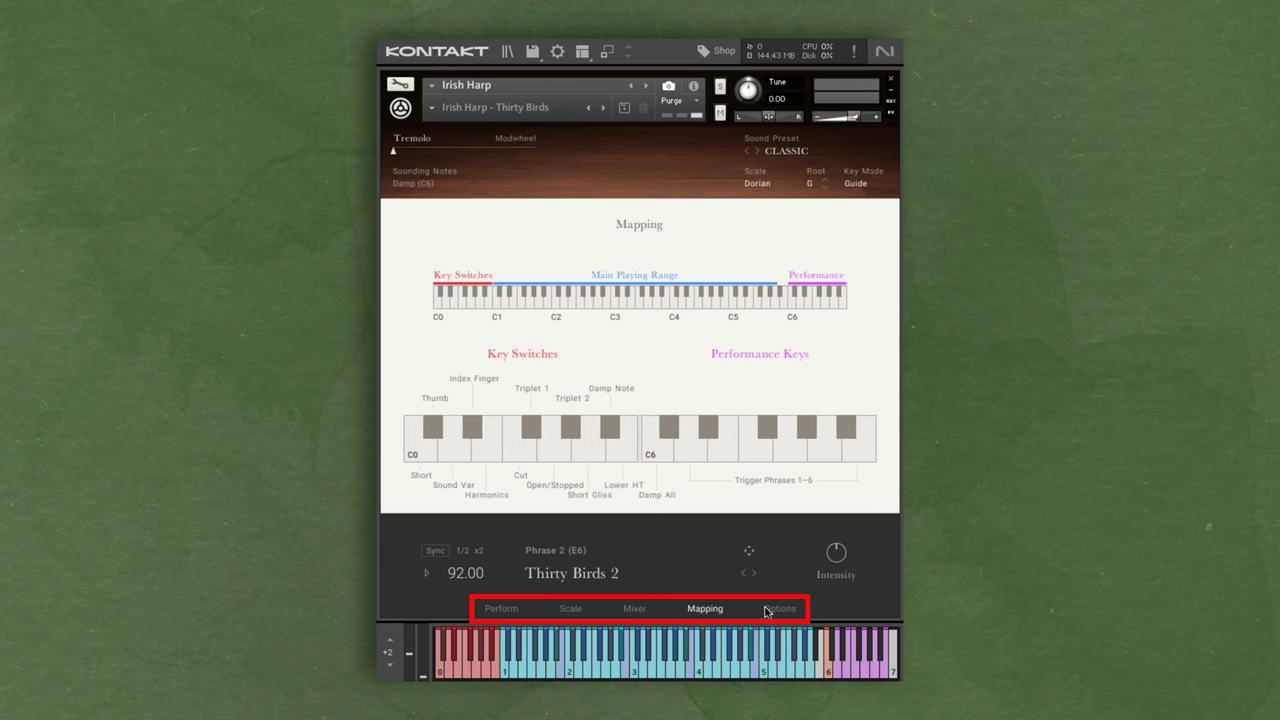
left_click(779, 609)
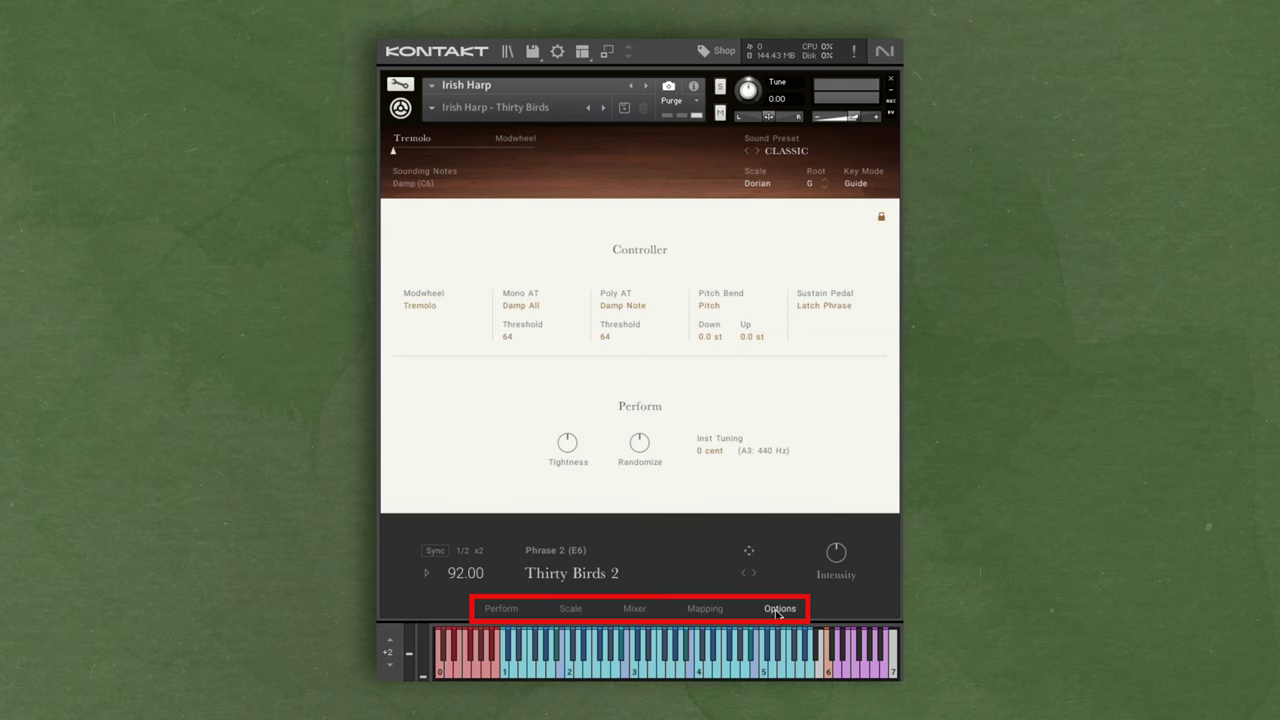
left_click(502, 610)
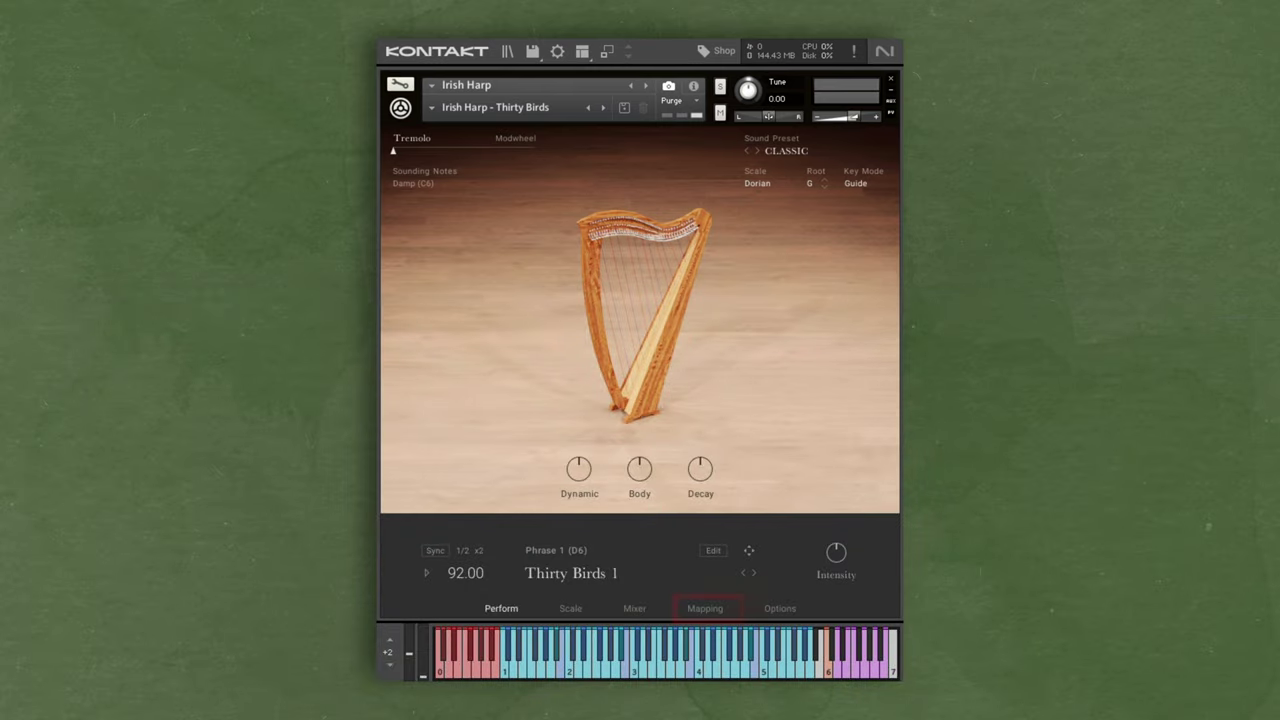
Show the Mapping page with the key switches, main playing range and performance keys.
left_click(706, 609)
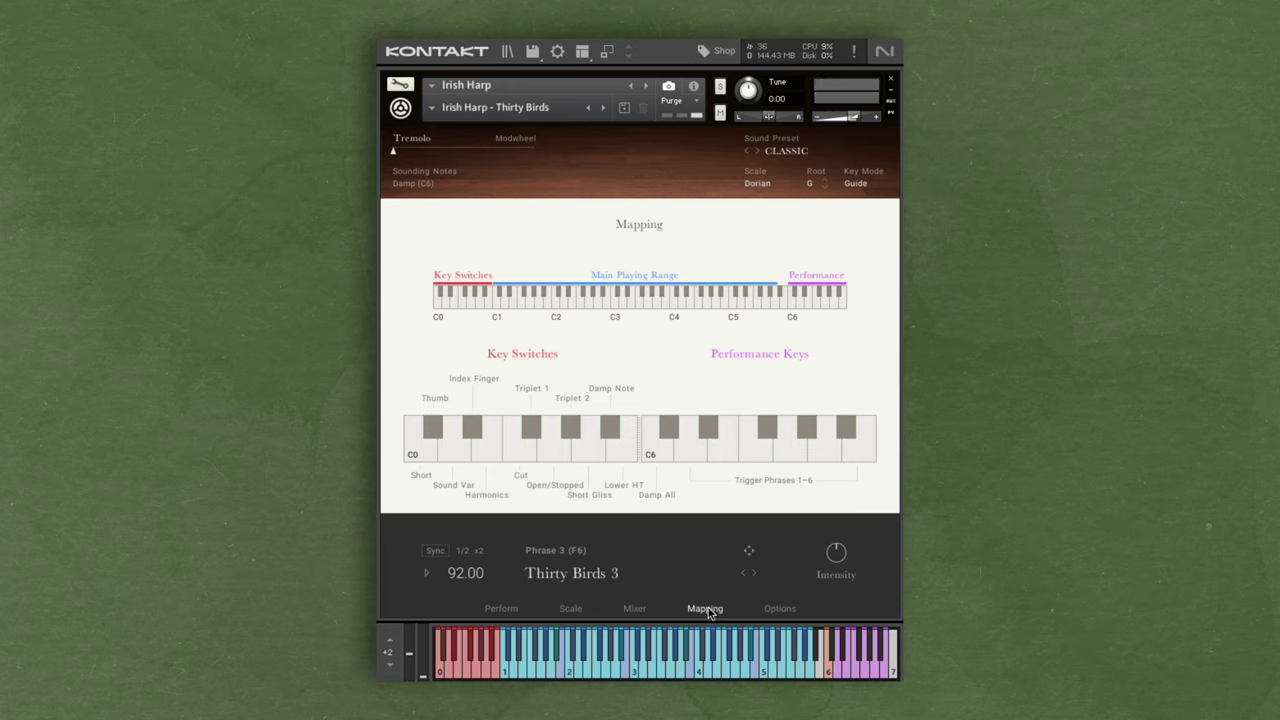
Switch back to the Perform page with the Dynamic, Body and Decay controls.
left_click(502, 609)
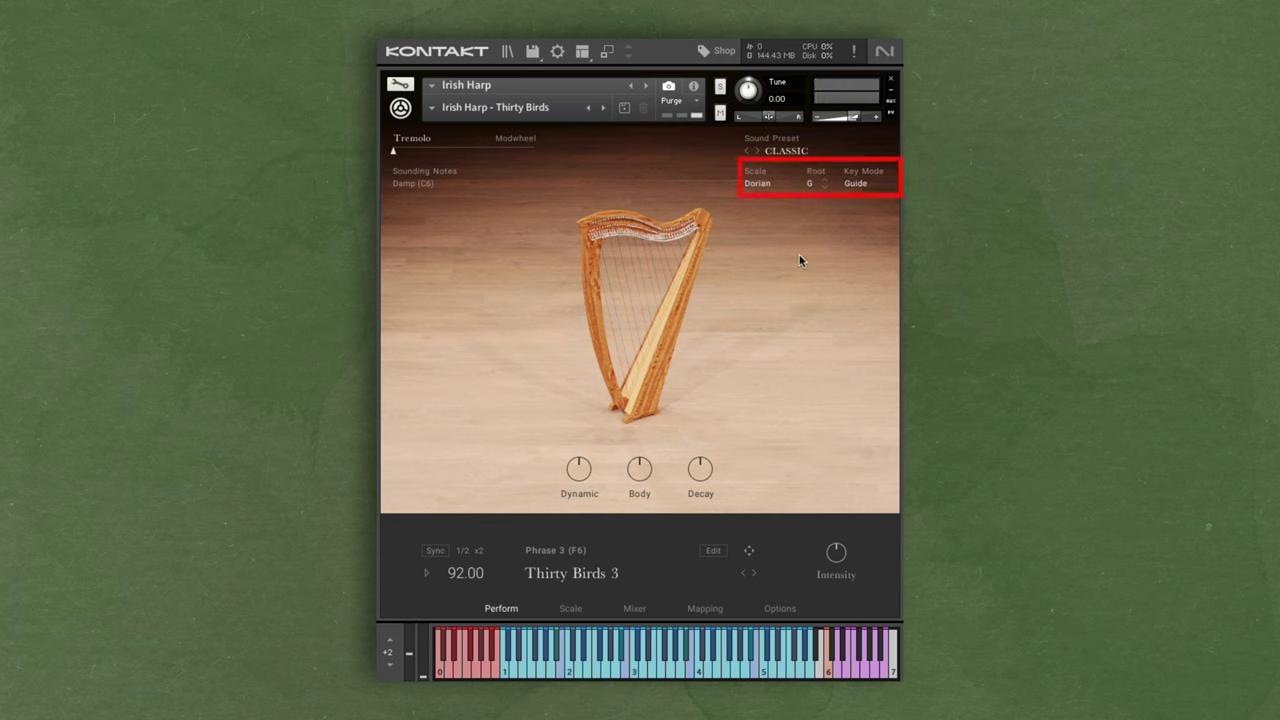
Set the scale to Mixolydian, the root note to C, and the key mode to Scale.
left_click(765, 187)
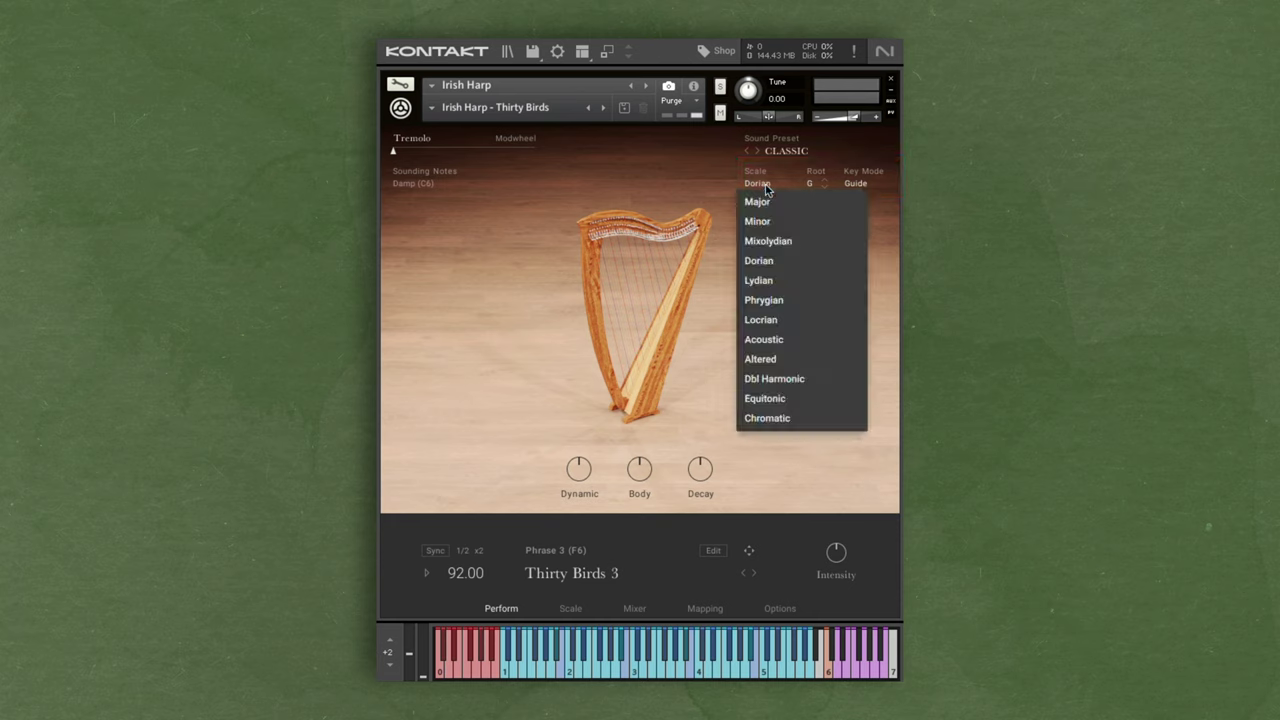
left_click(768, 242)
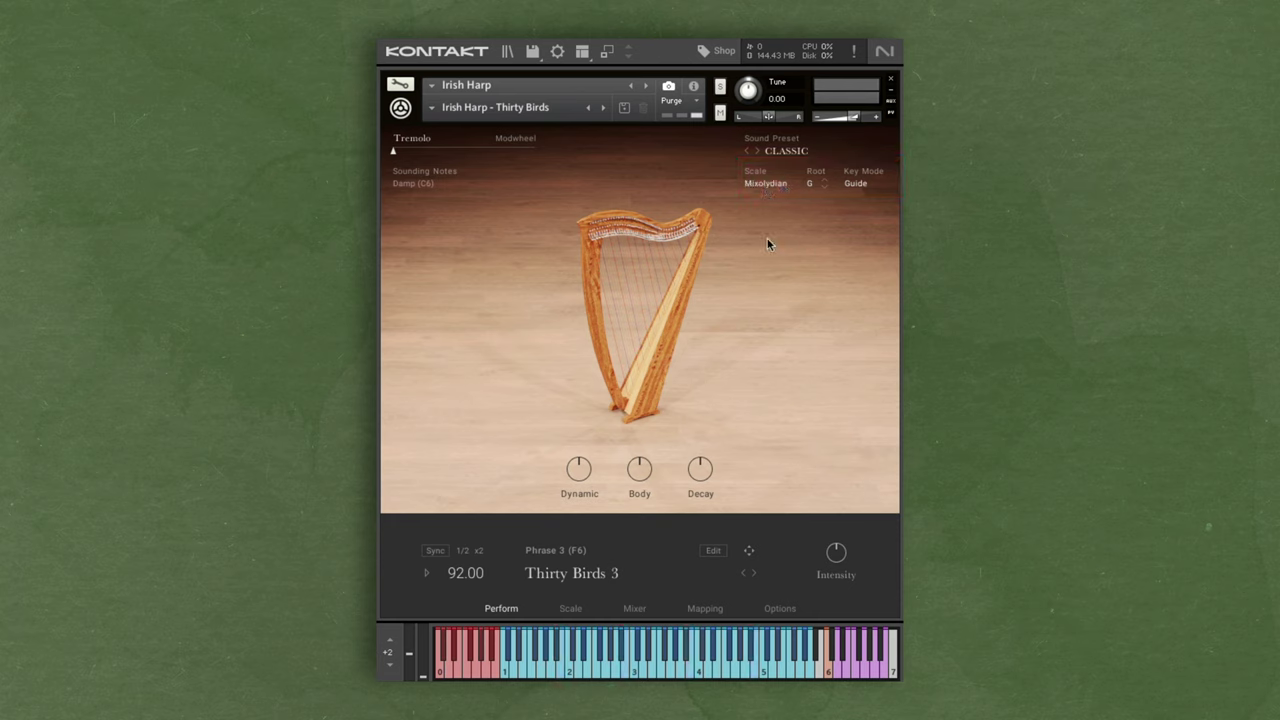
left_click(817, 196)
left_click(808, 202)
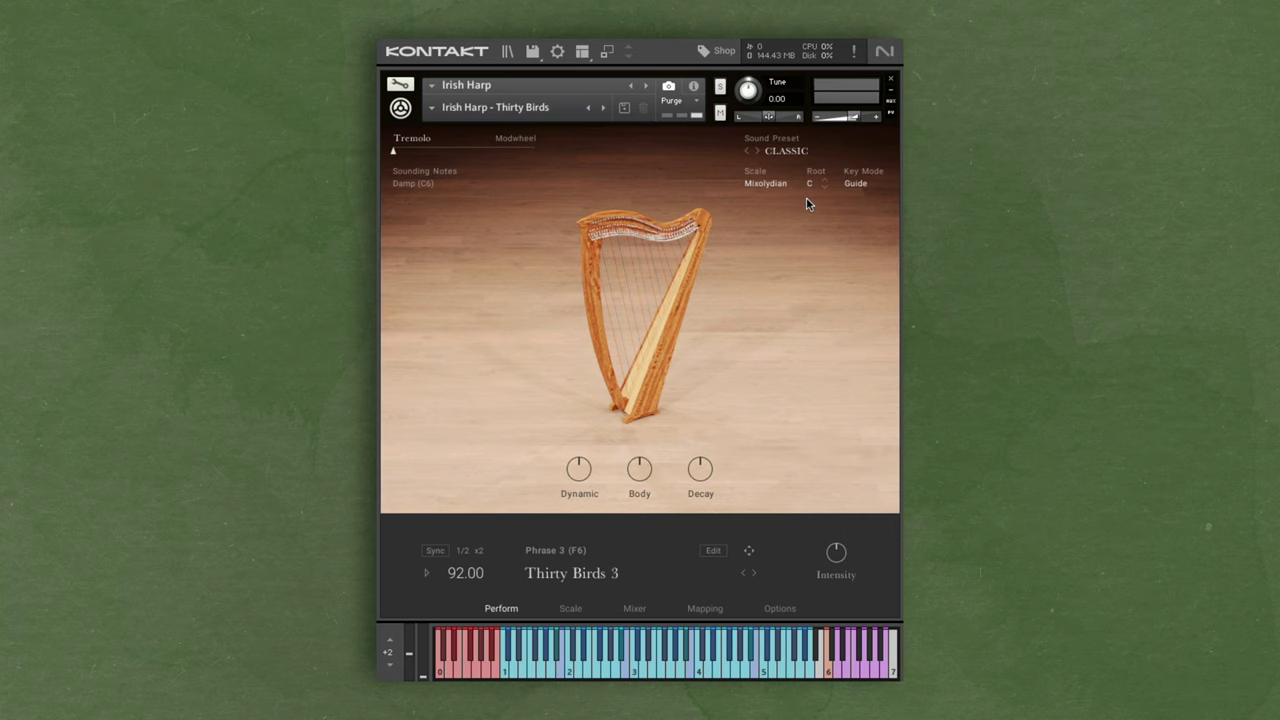
left_click(857, 184)
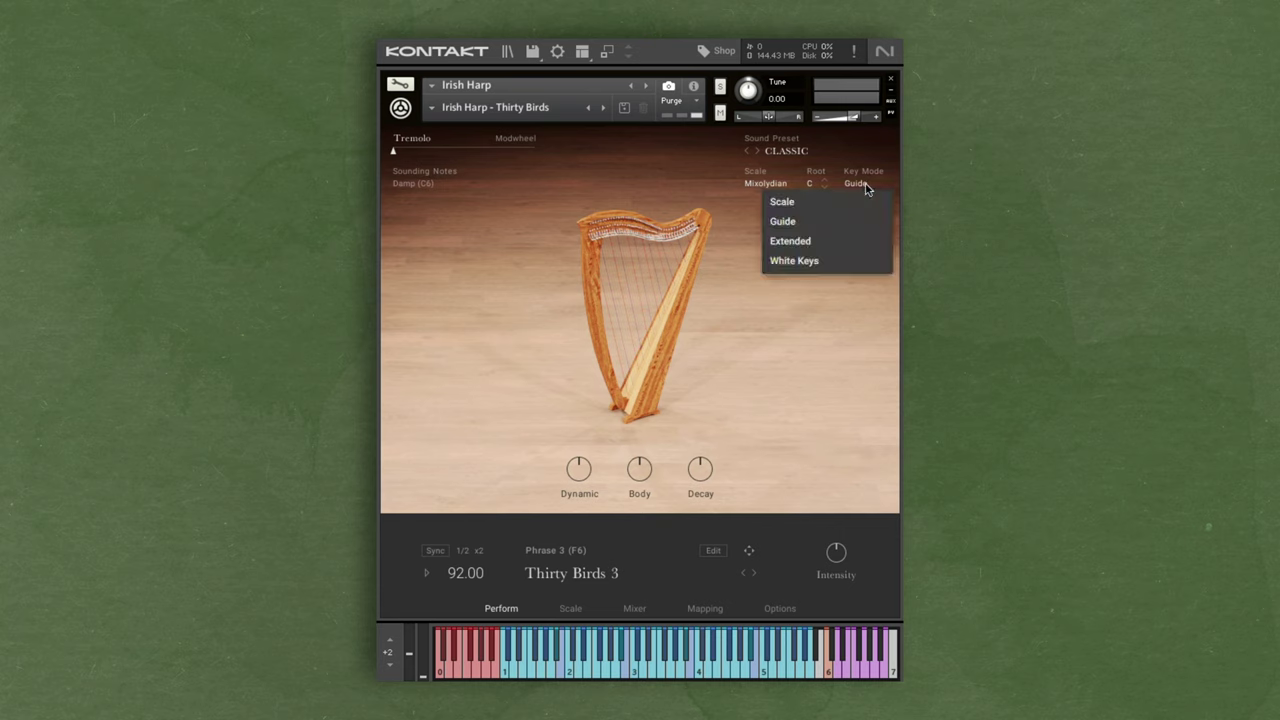
left_click(863, 199)
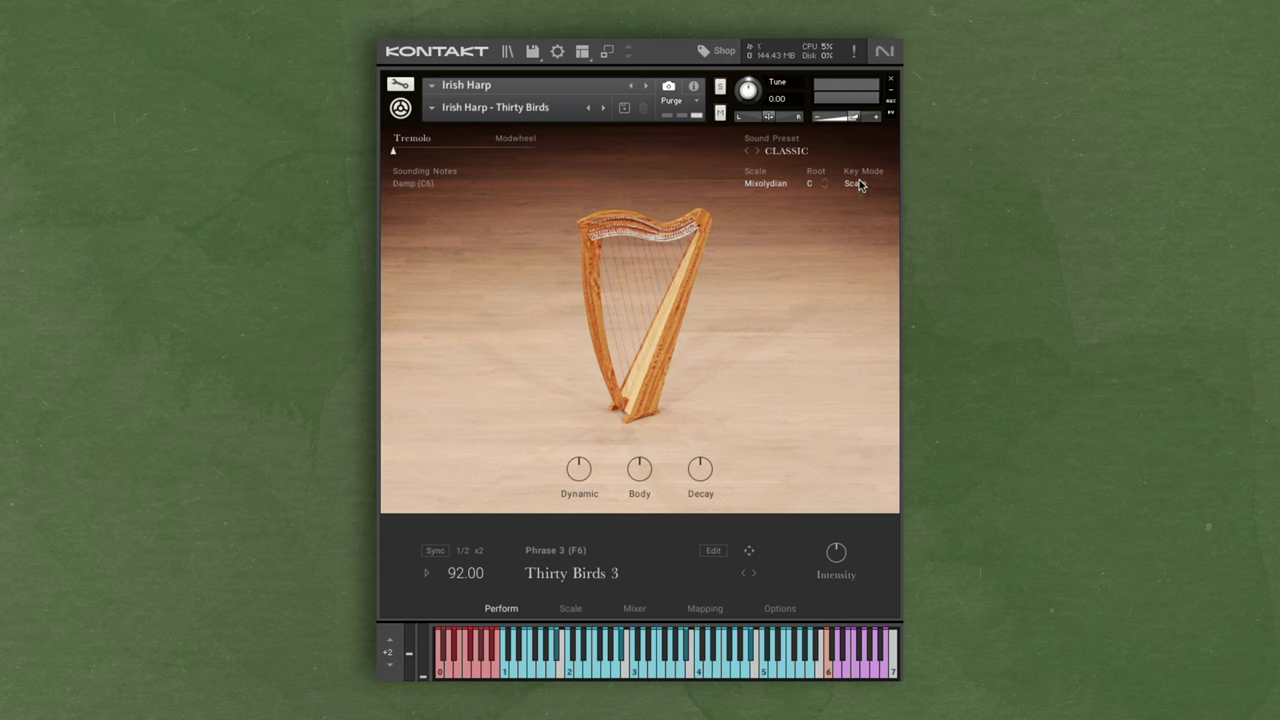
Try the Guide key mode, then settle on the Extended key mode.
left_click(855, 184)
left_click(845, 223)
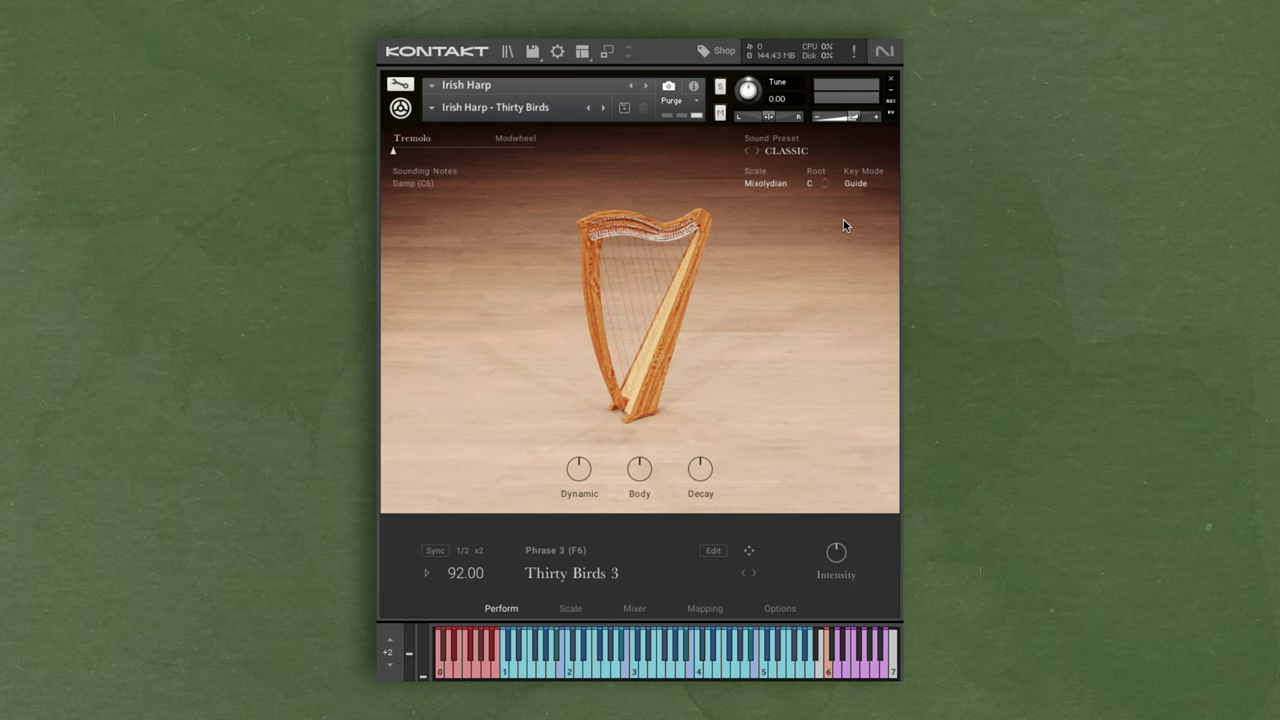
left_click(858, 186)
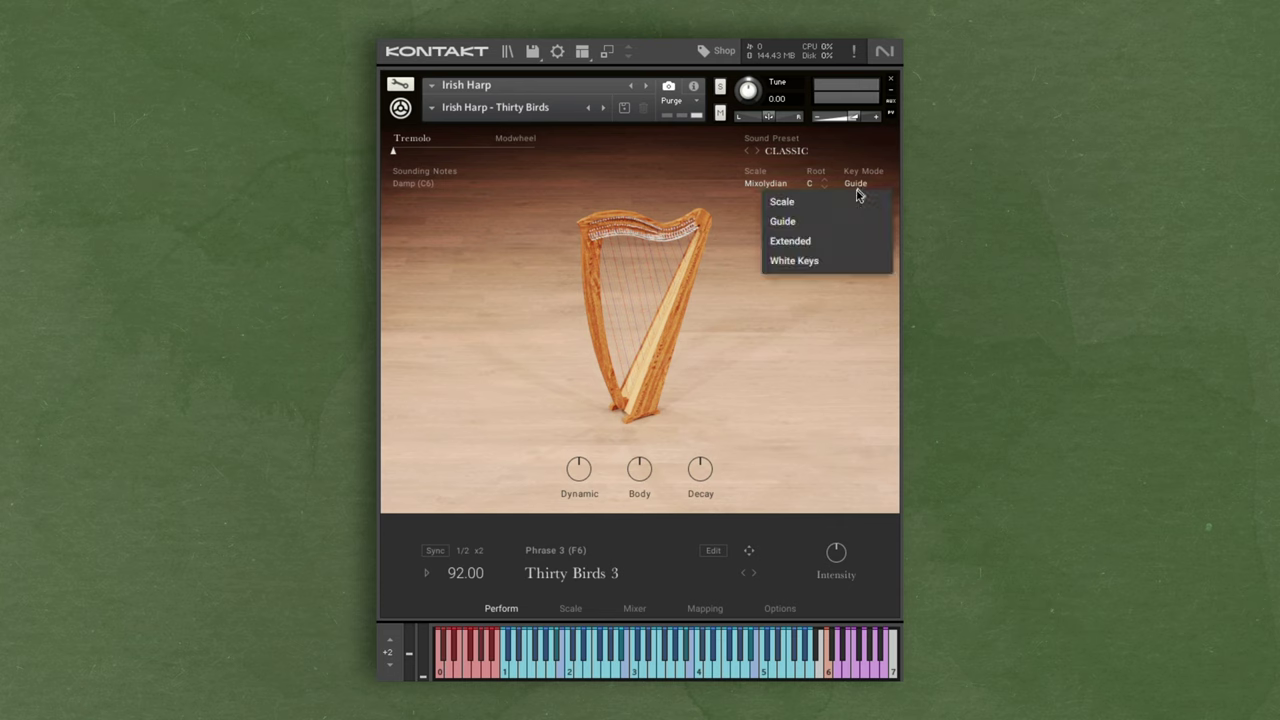
left_click(846, 242)
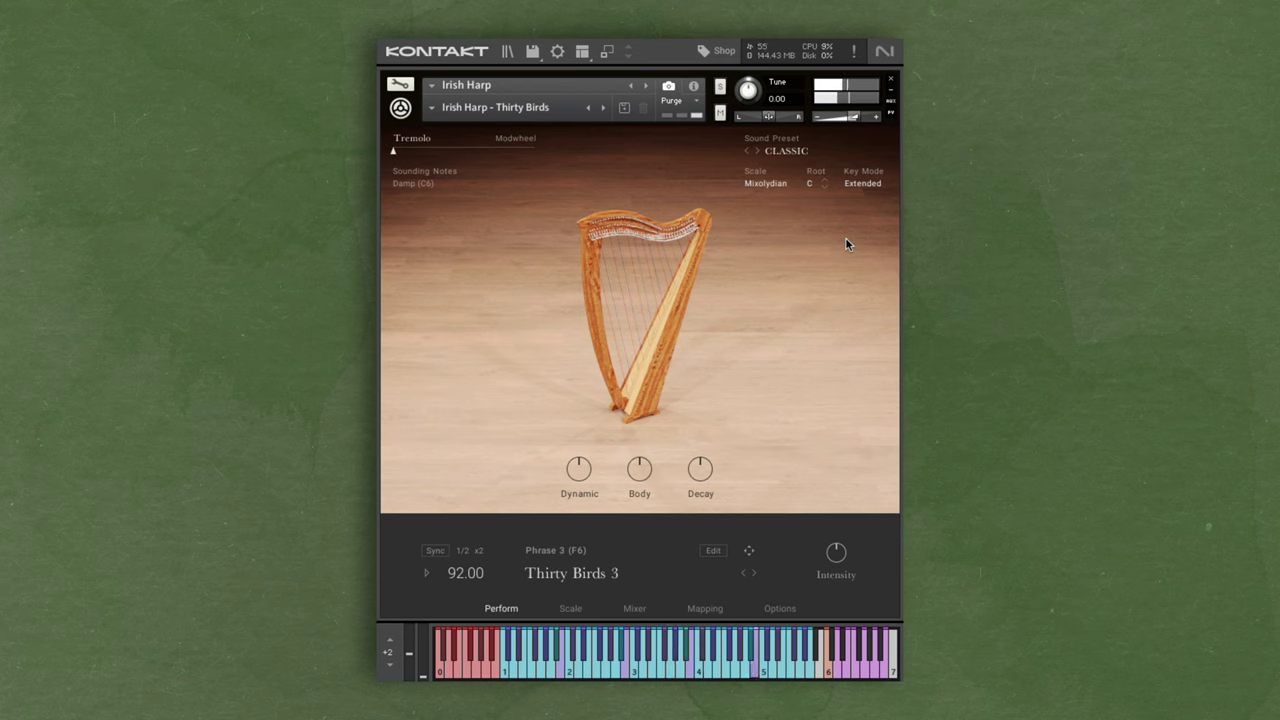
Choose White Keys as the key mode, leaving C Mixolydian unchanged.
left_click(873, 185)
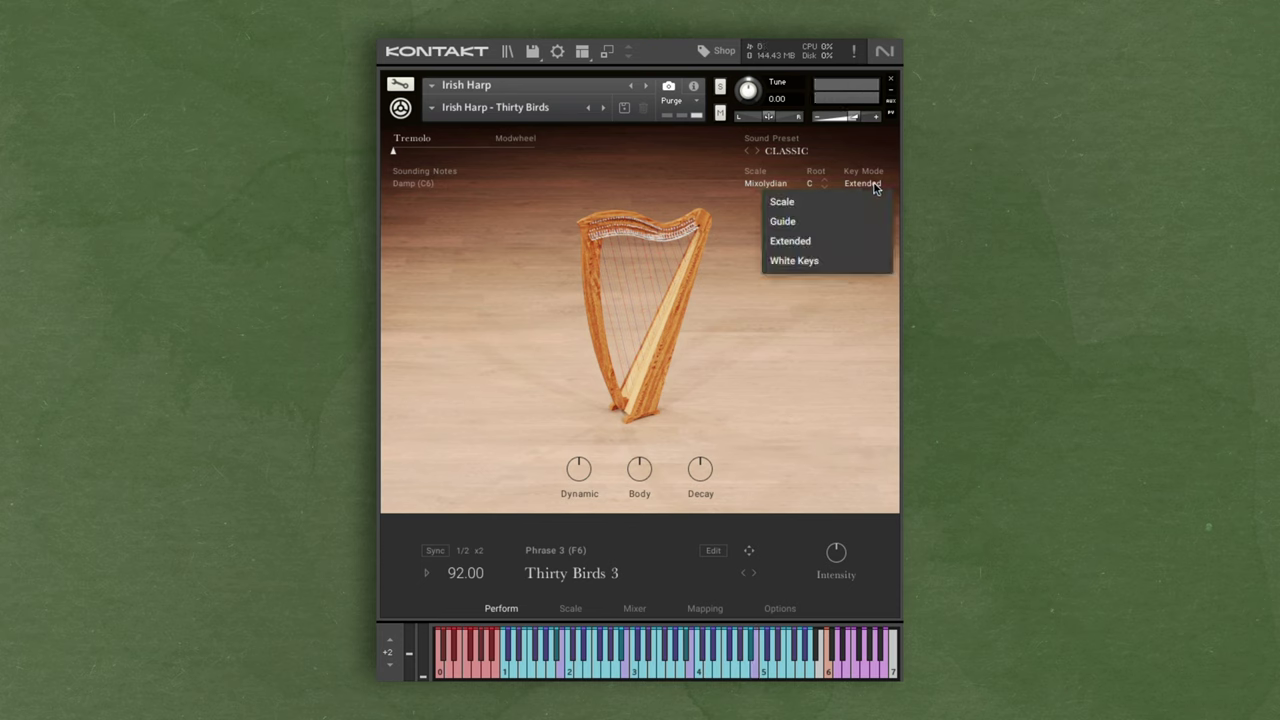
left_click(843, 263)
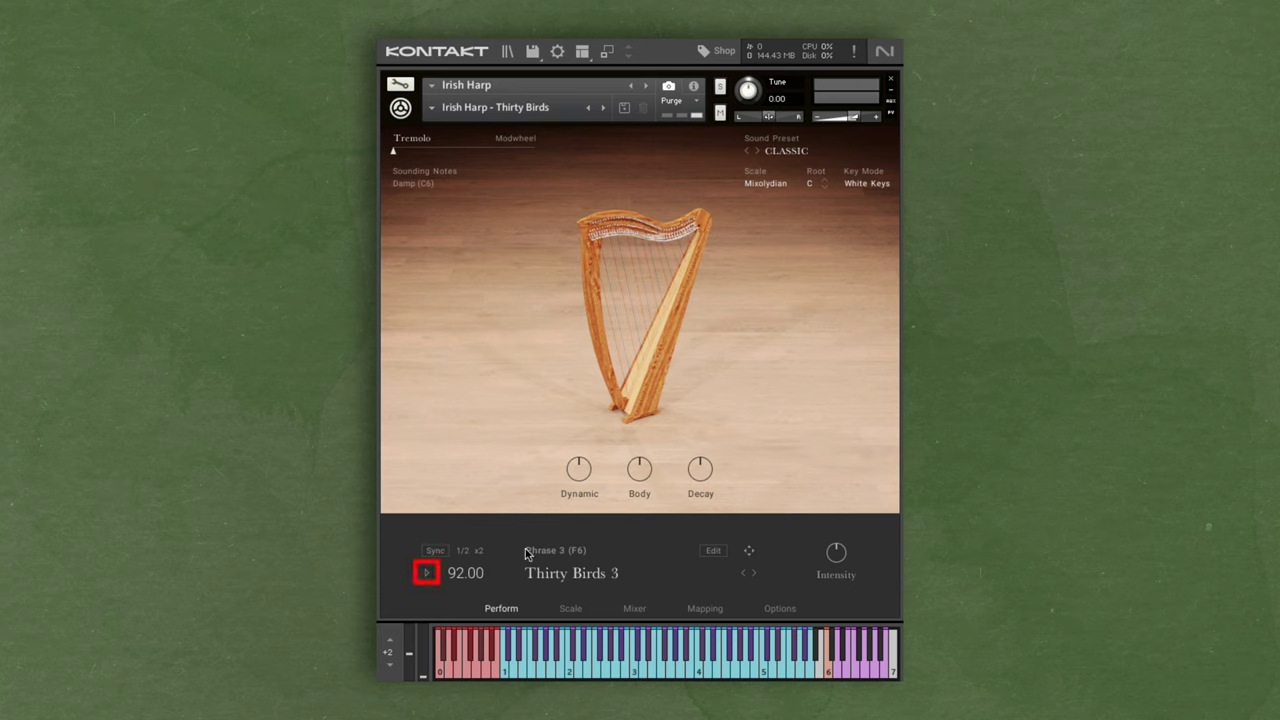
Play the phrase, sync it to the host, and raise the host tempo to about 123 BPM.
left_click(428, 573)
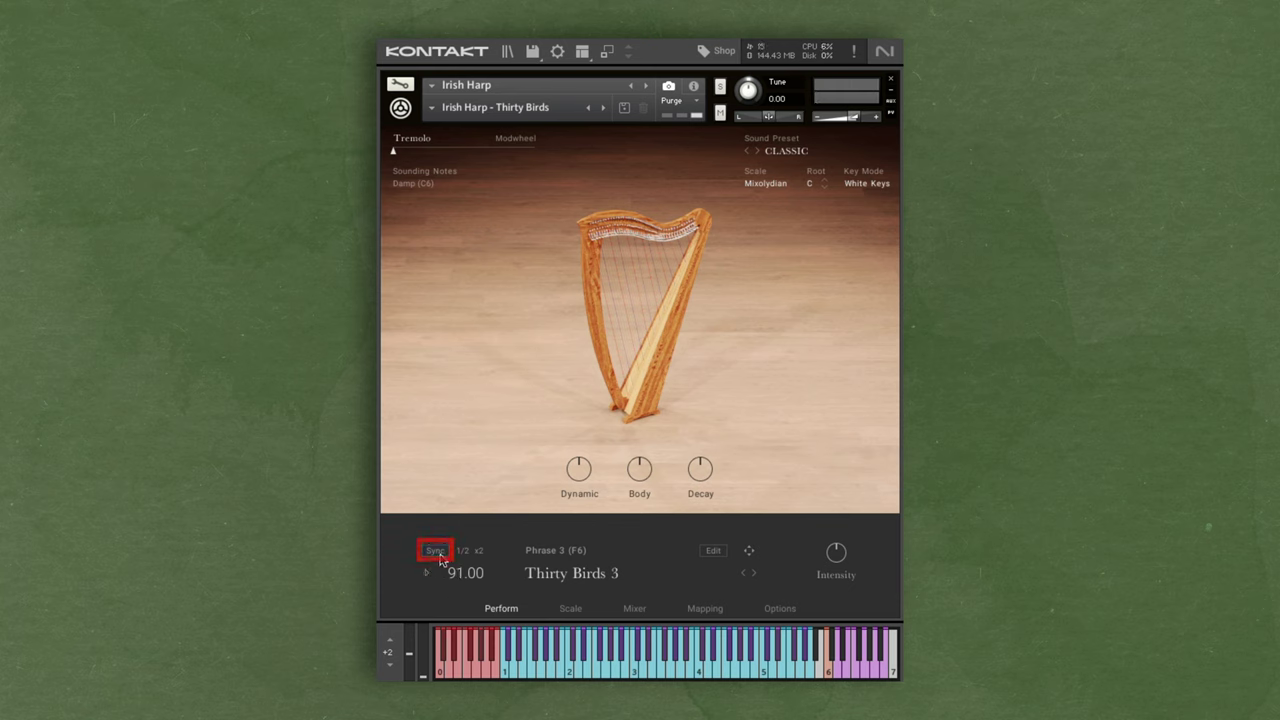
left_click(436, 551)
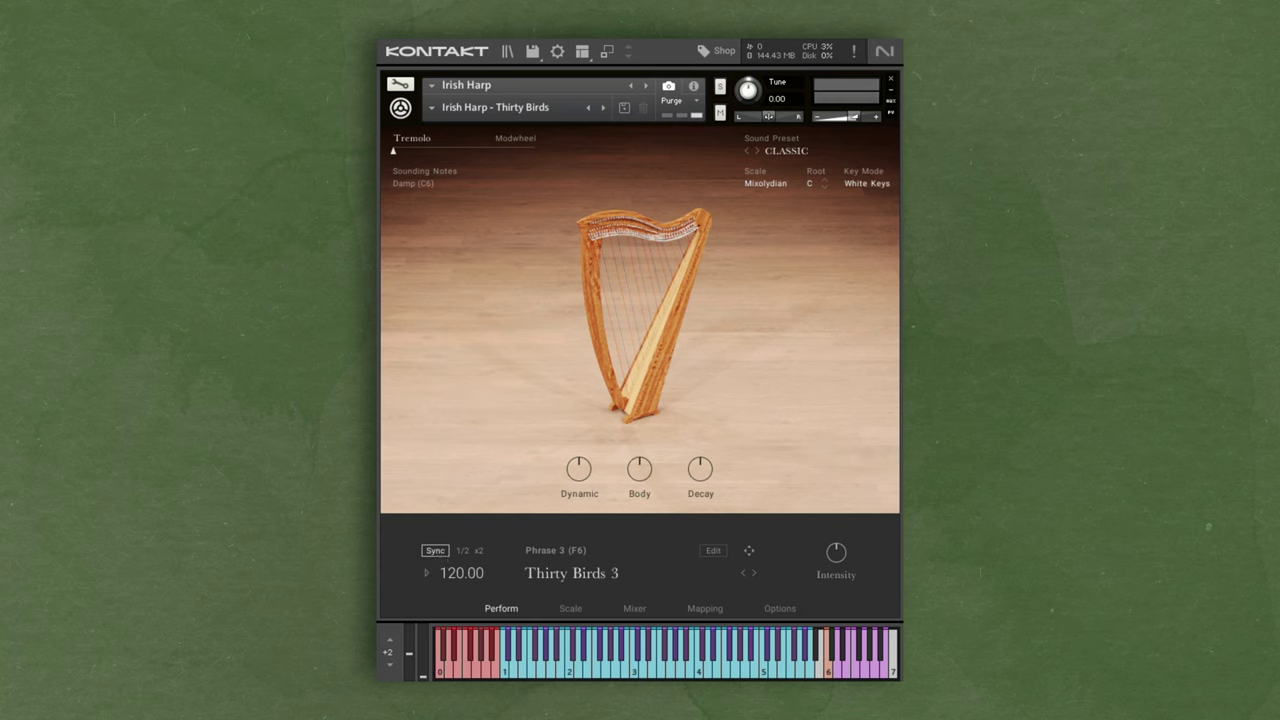
mouse_move(645, 698)
left_mouse_down()
mouse_move(645, 674)
mouse_move(654, 697)
left_mouse_up()
left_click(426, 574)
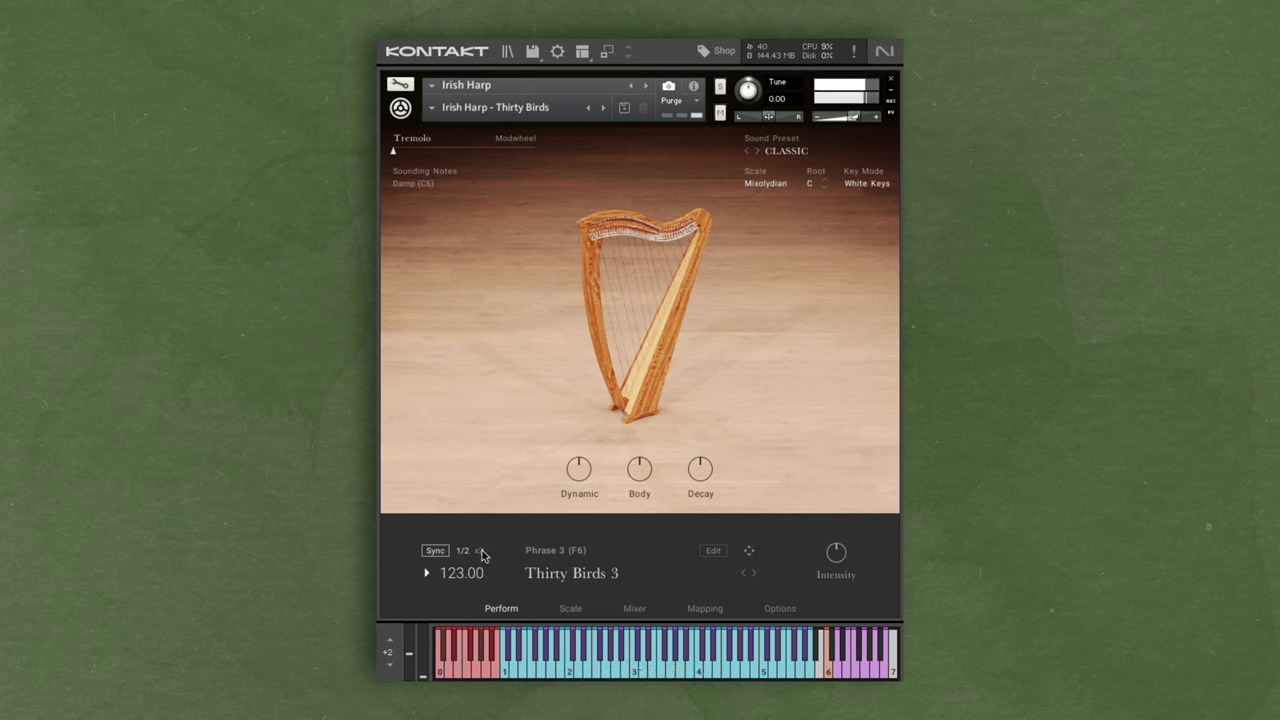
left_click(426, 576)
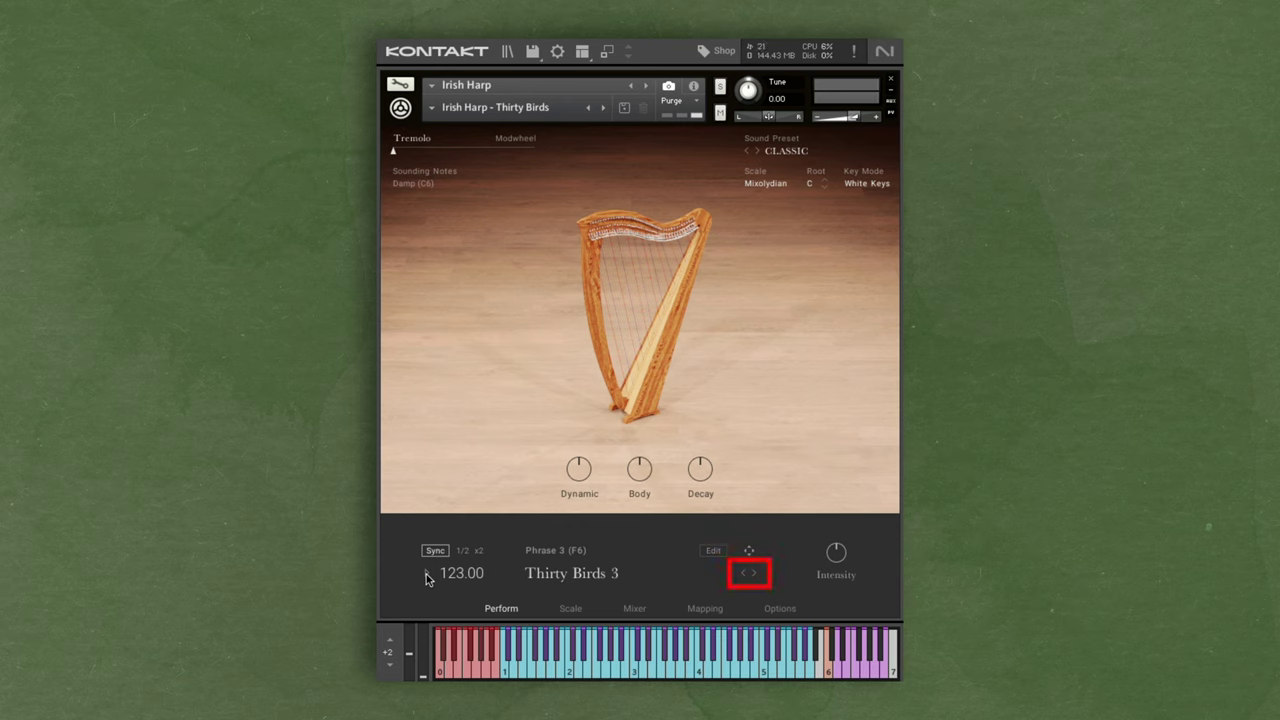
Play again and step from Thirty Birds 1 to Thirty Birds 2.
left_click(426, 574)
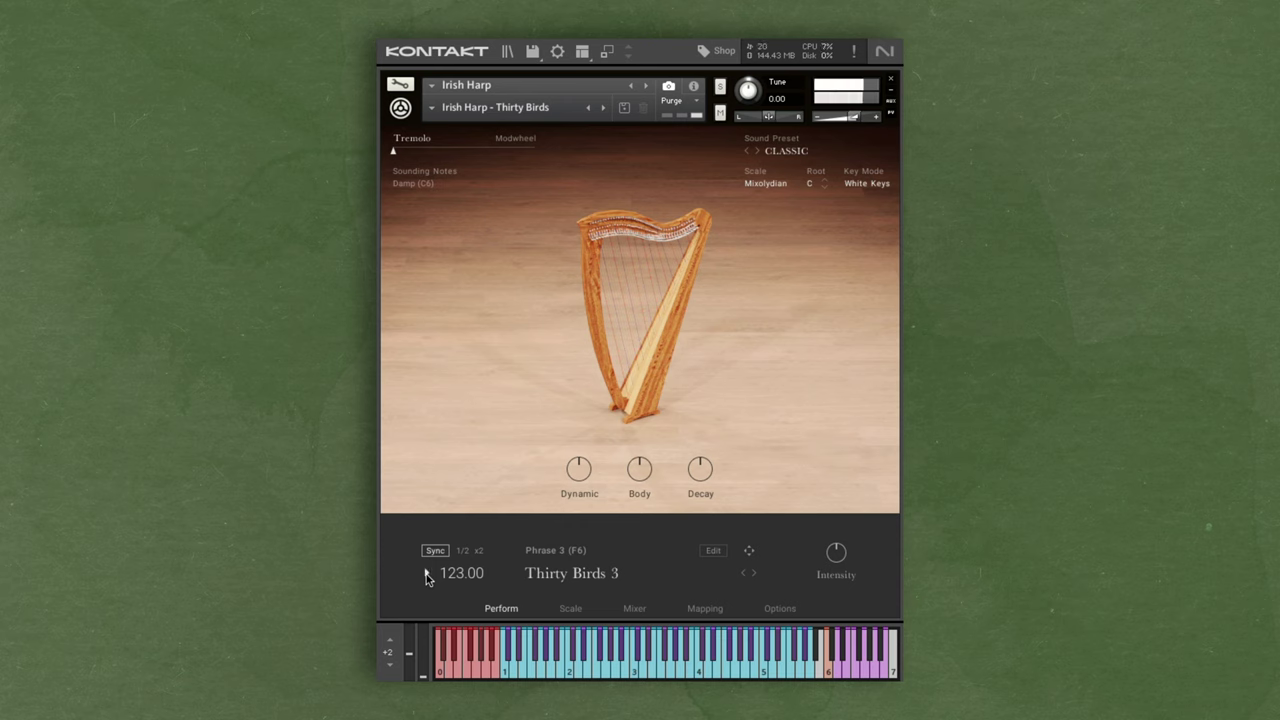
left_click(745, 577)
left_click(756, 578)
Advance the phrase forward to Thirty Birds 3.
left_click(756, 578)
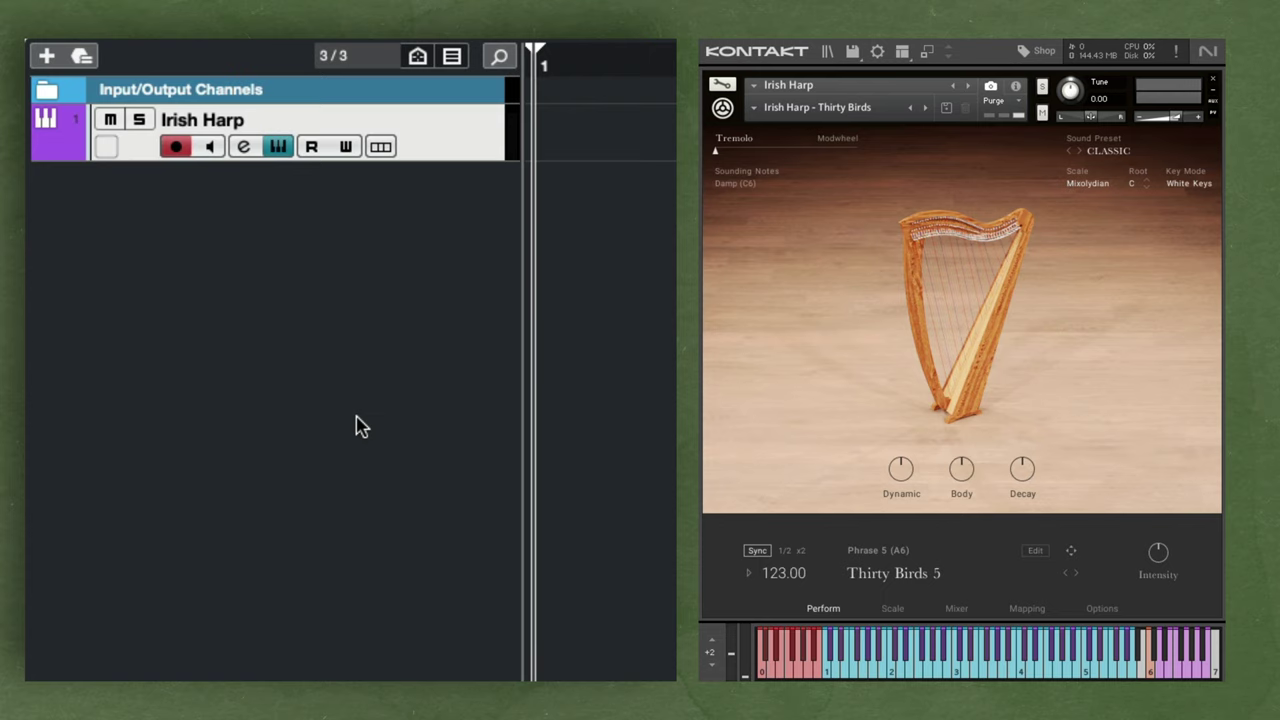
Record the harp phrases onto the Irish Harp track, stop, and play the part back.
key("KP_Multiply")
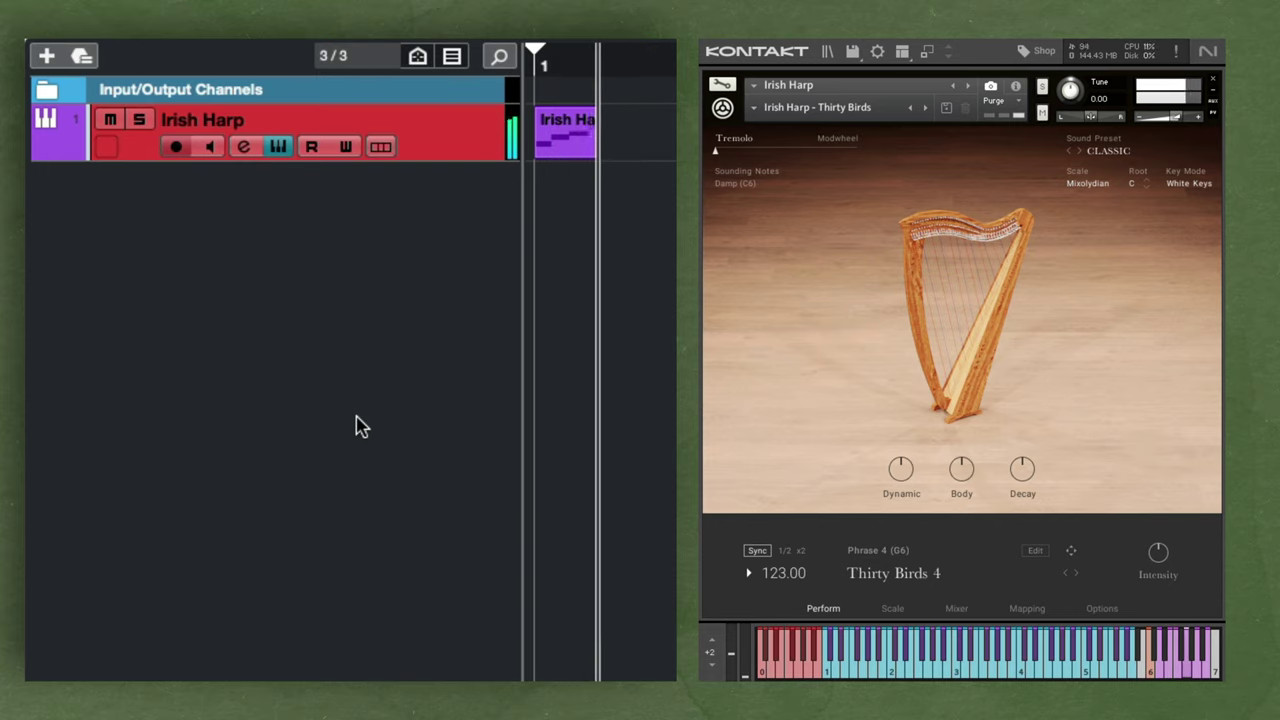
key("space")
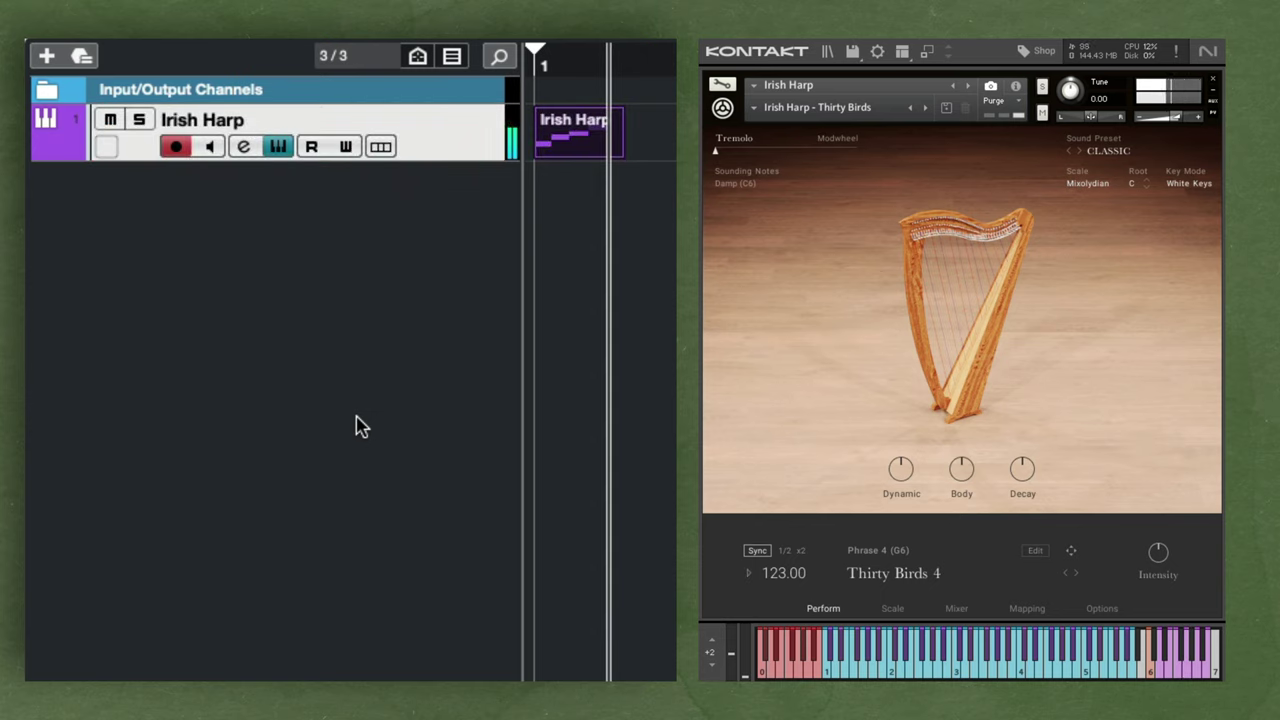
key("space")
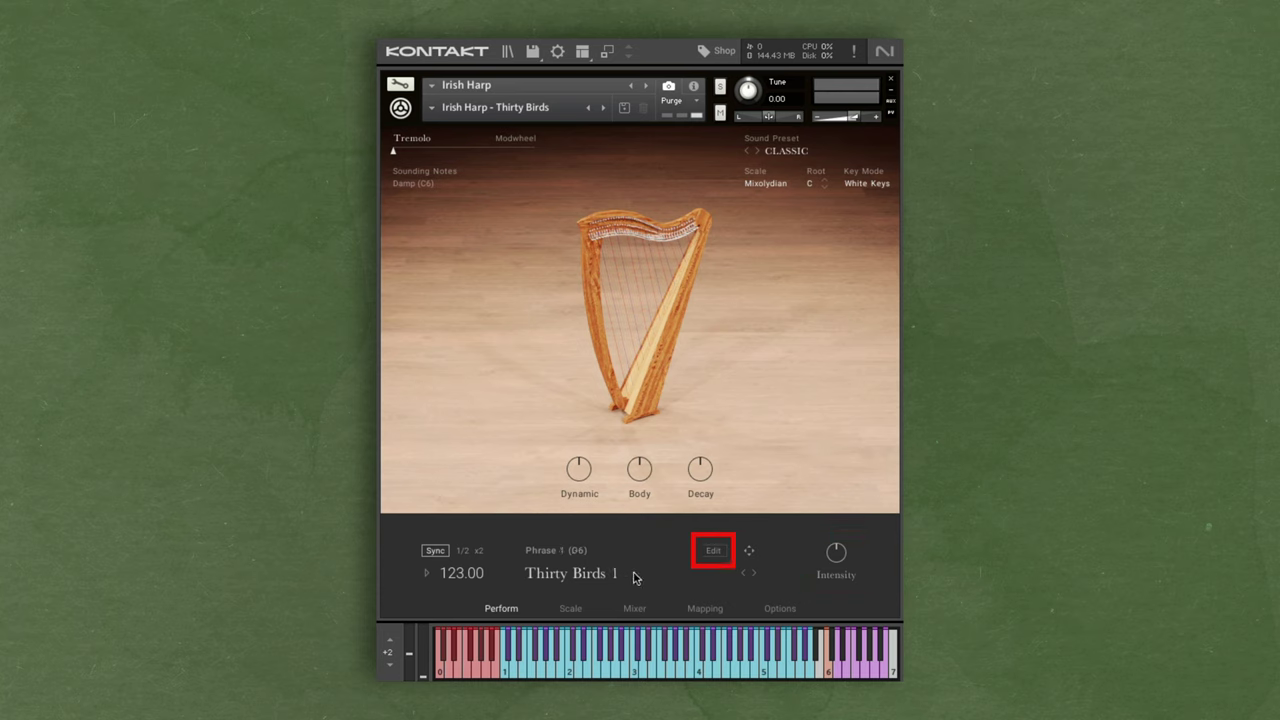
Audition a note, then load Path Of Lullaby 2.mid from 02 - Contemporary > Path Of Lullaby.
left_click(708, 554)
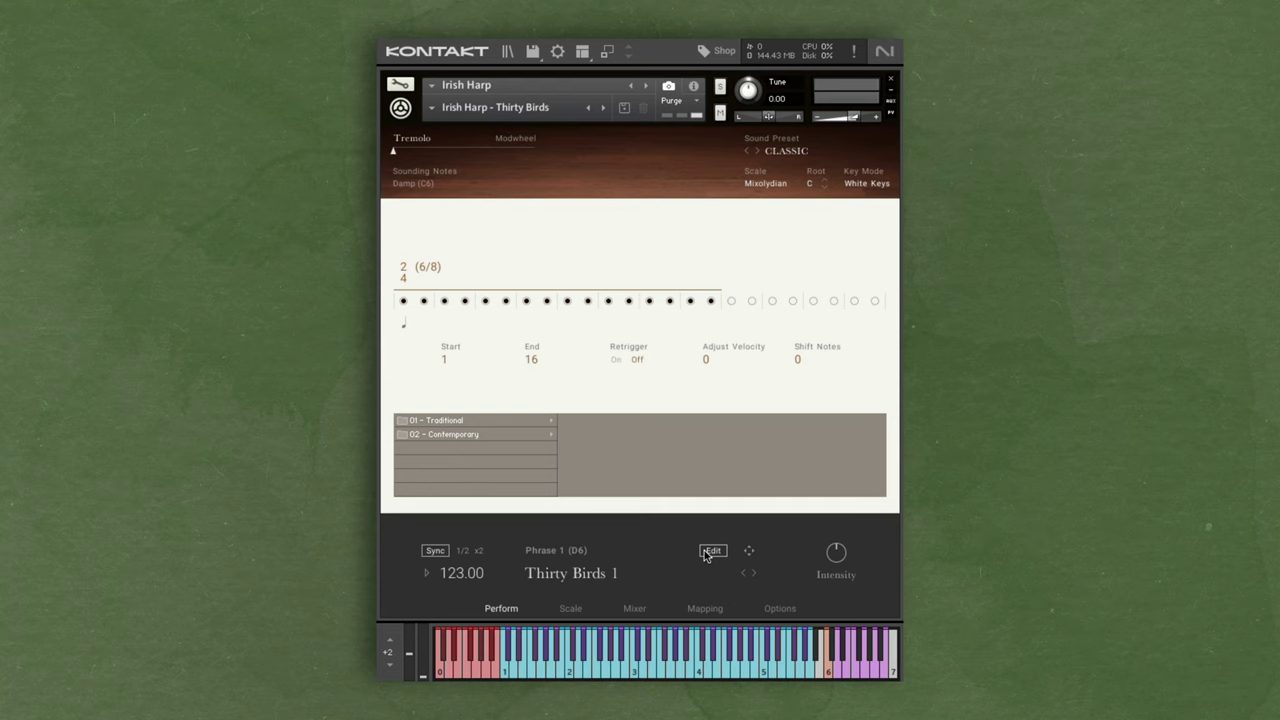
left_click(838, 674)
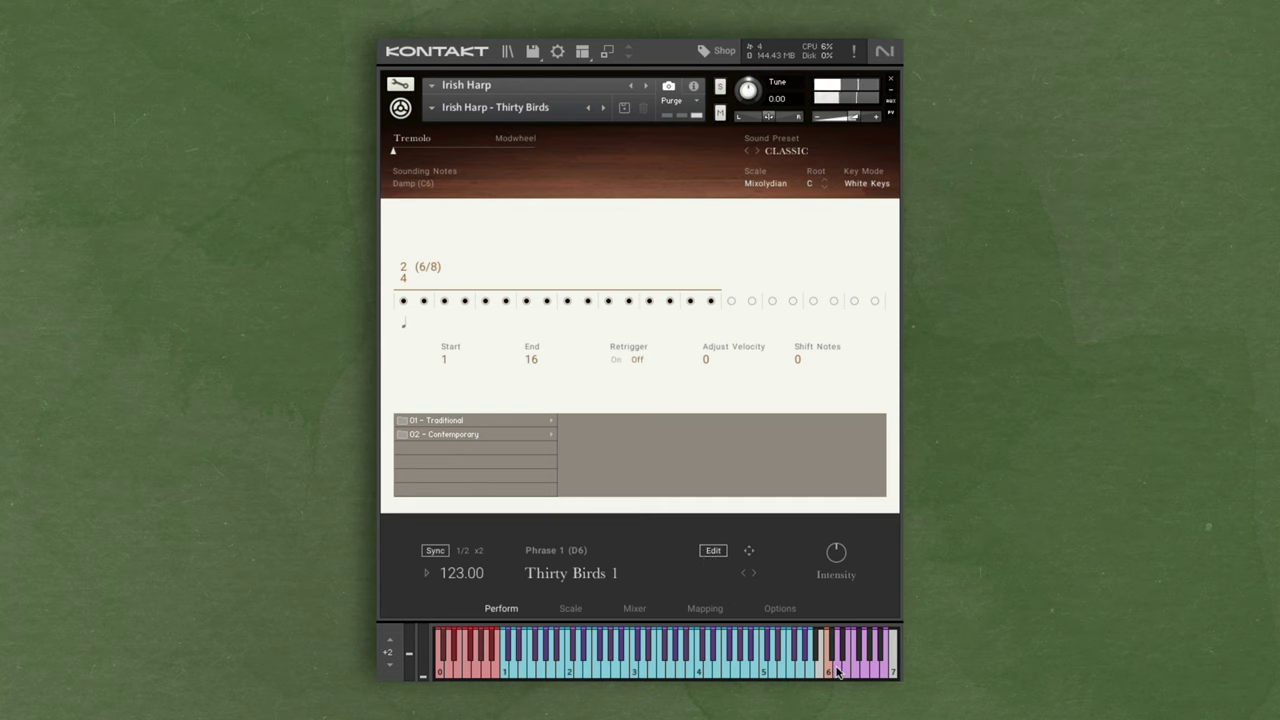
left_click(499, 437)
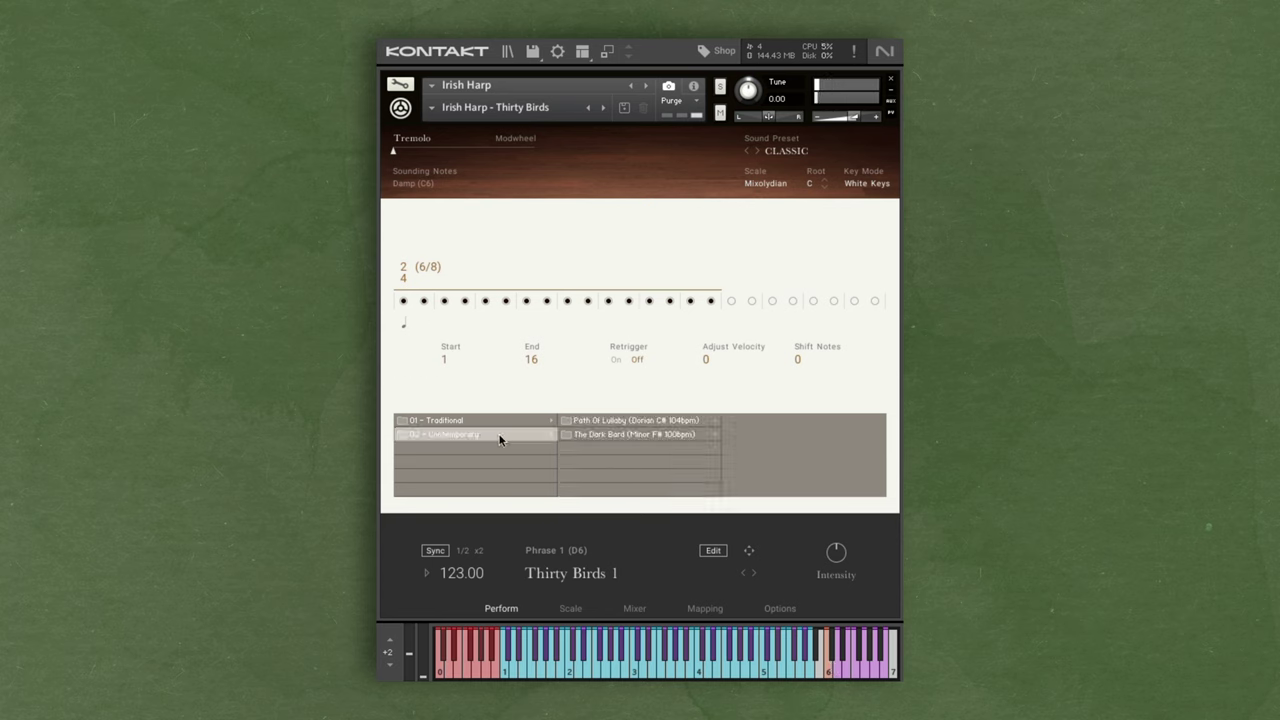
left_click(606, 421)
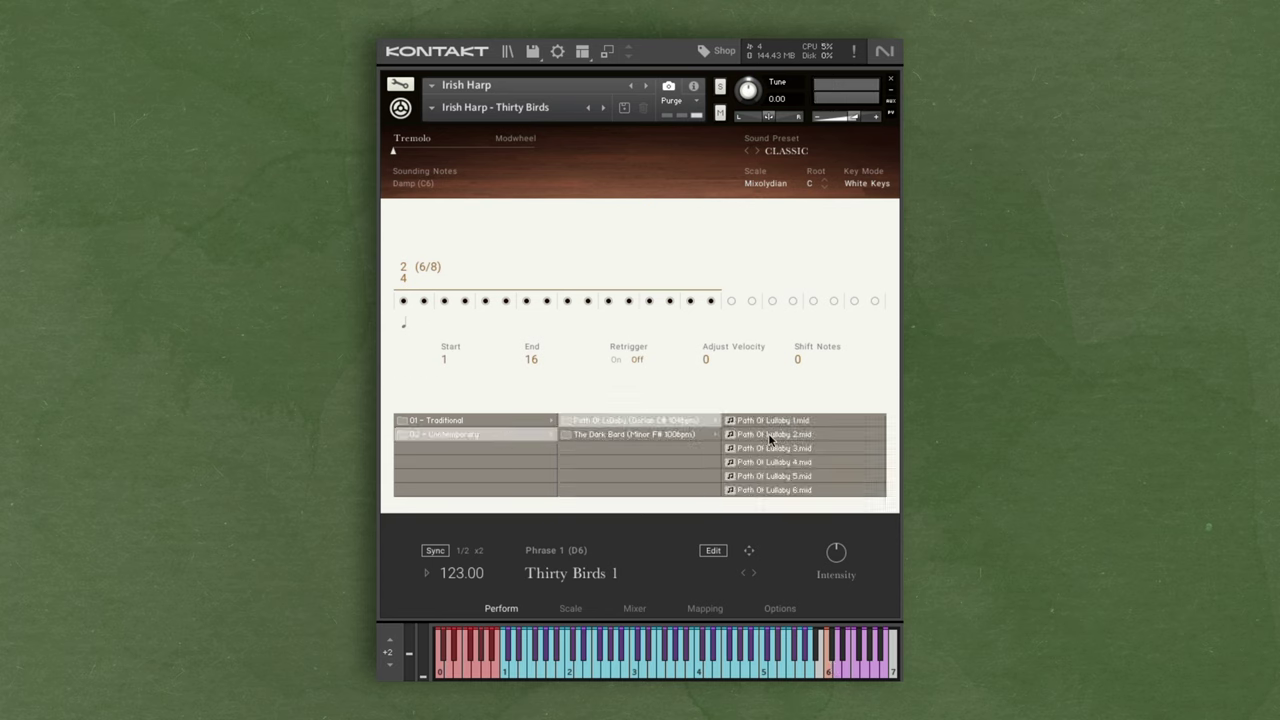
left_click(768, 434)
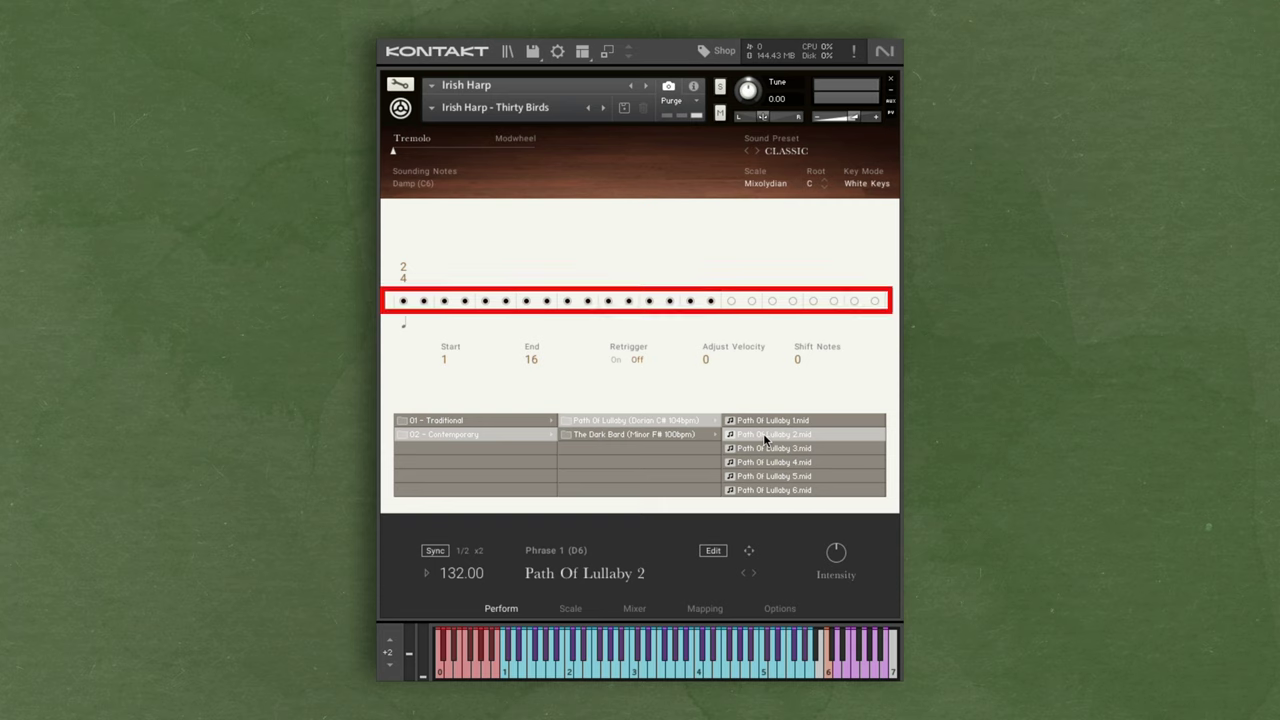
Mute steps 2, 4 and 6 of Path Of Lullaby 2, then re-enable the muted steps.
left_click(424, 301)
left_click(465, 301)
left_click(506, 301)
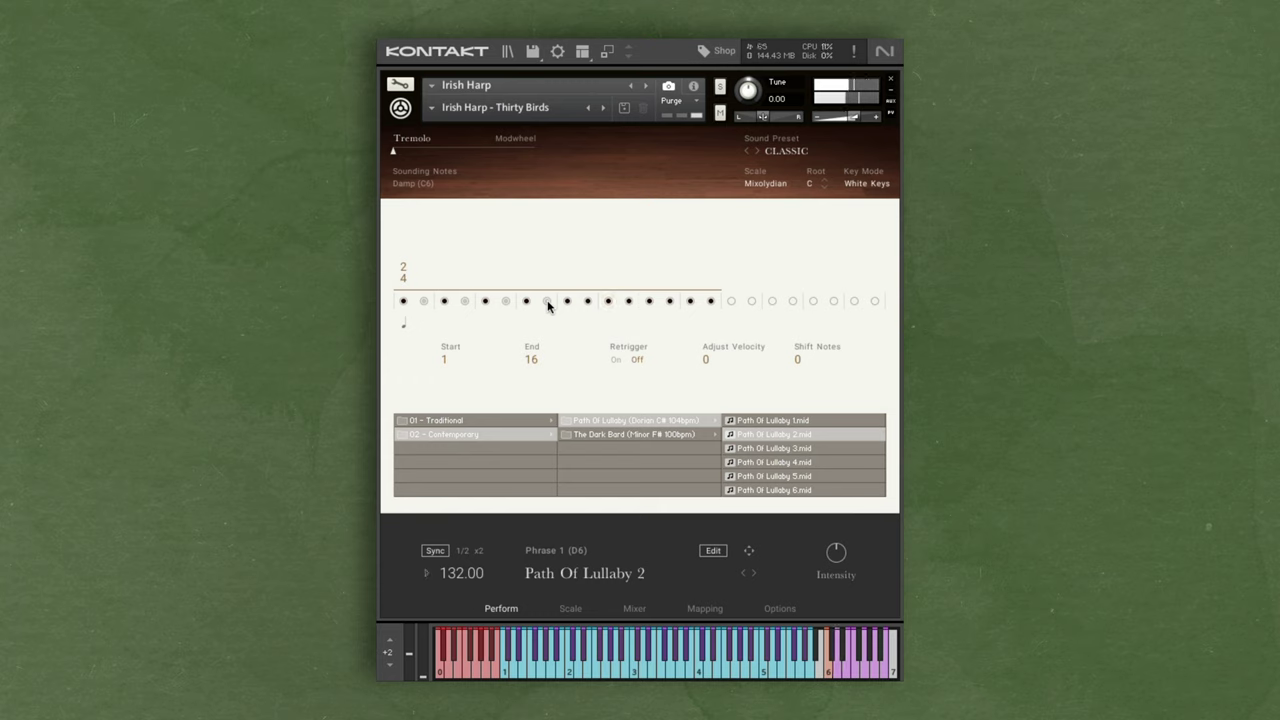
left_click(547, 301)
left_click(506, 301)
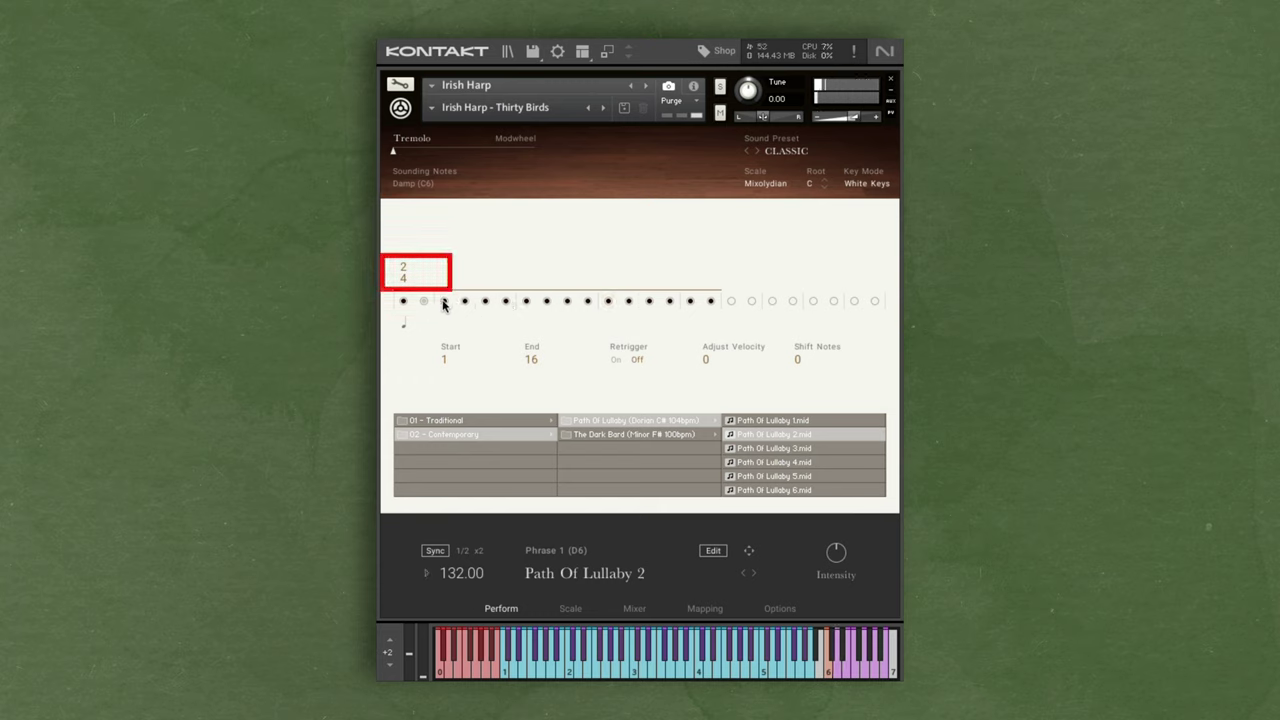
Set the phrase's time signature to 4/4 (12/8), trying 3/4 first.
left_click(402, 276)
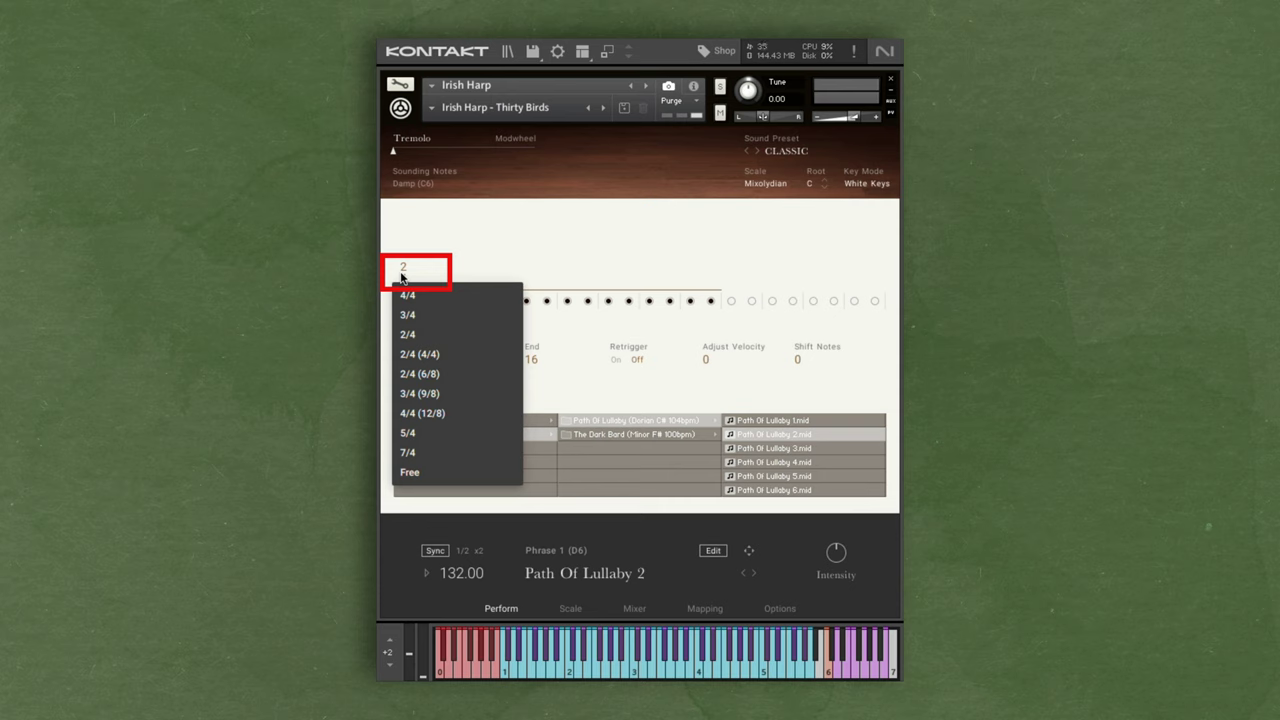
left_click(414, 316)
left_click(405, 279)
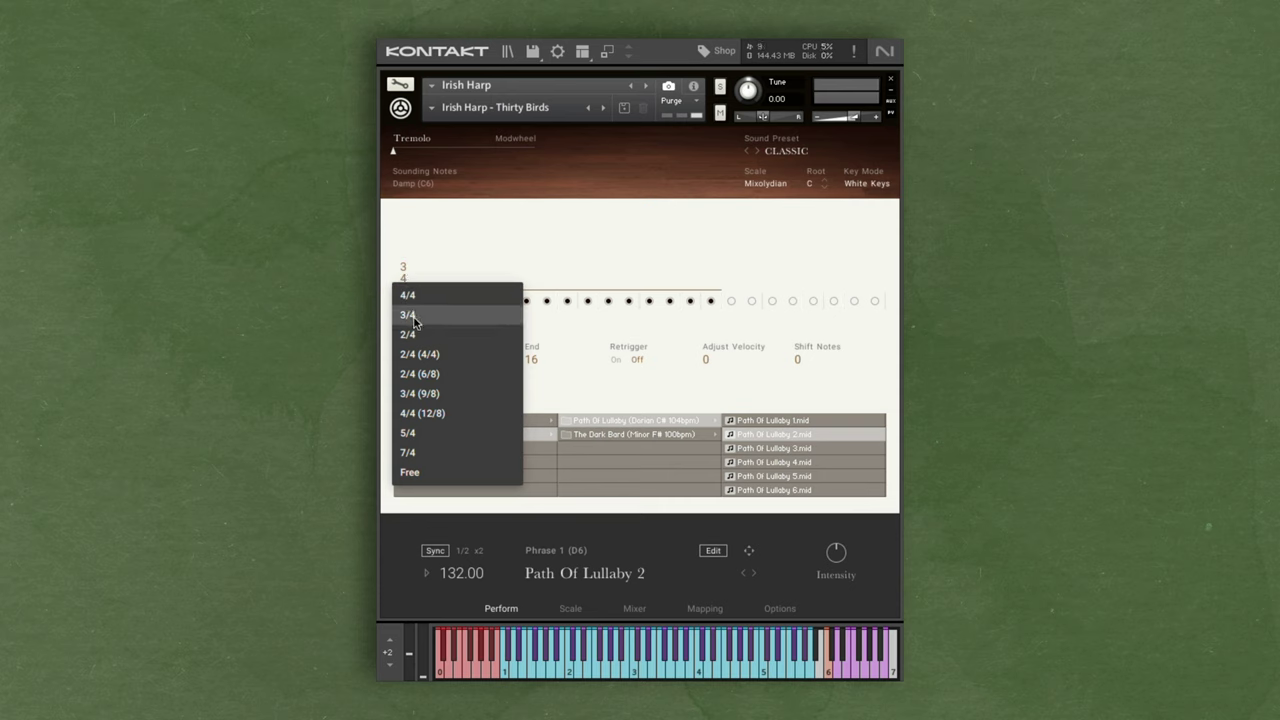
left_click(427, 418)
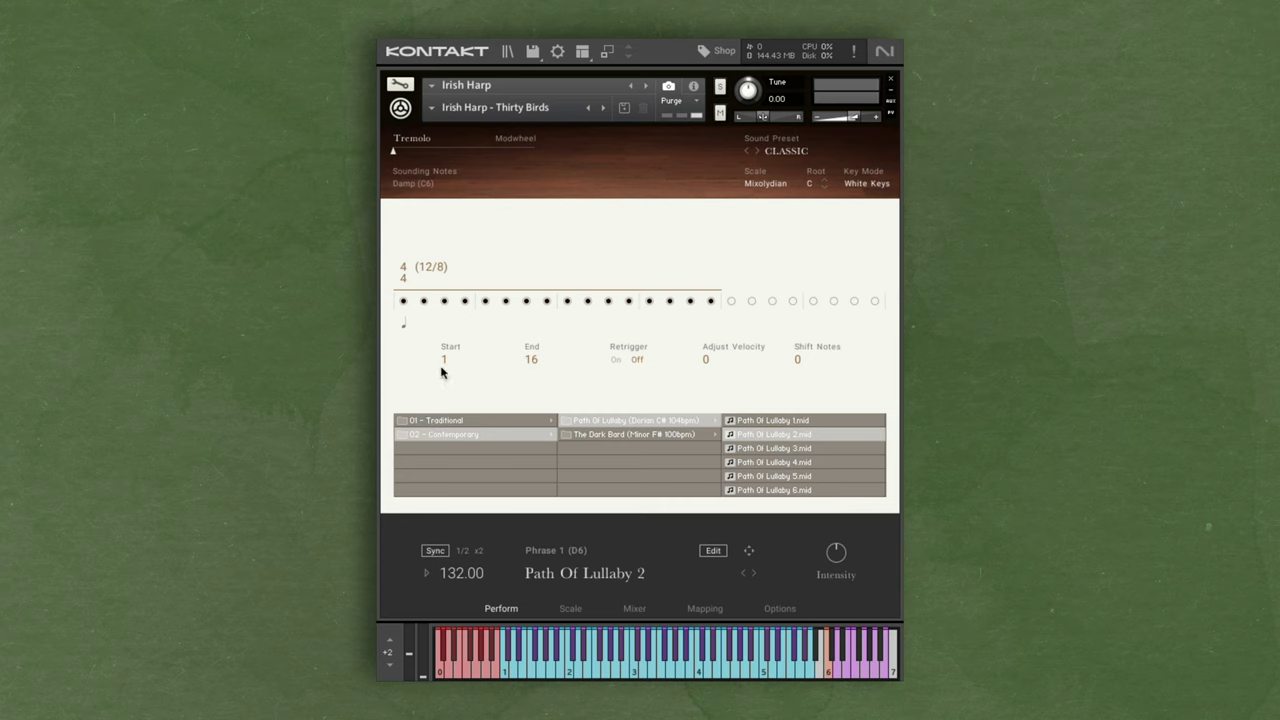
Try a shorter phrase range from step 5 to 8, then extend the end back to step 16.
left_click_drag(446, 362, 445, 284)
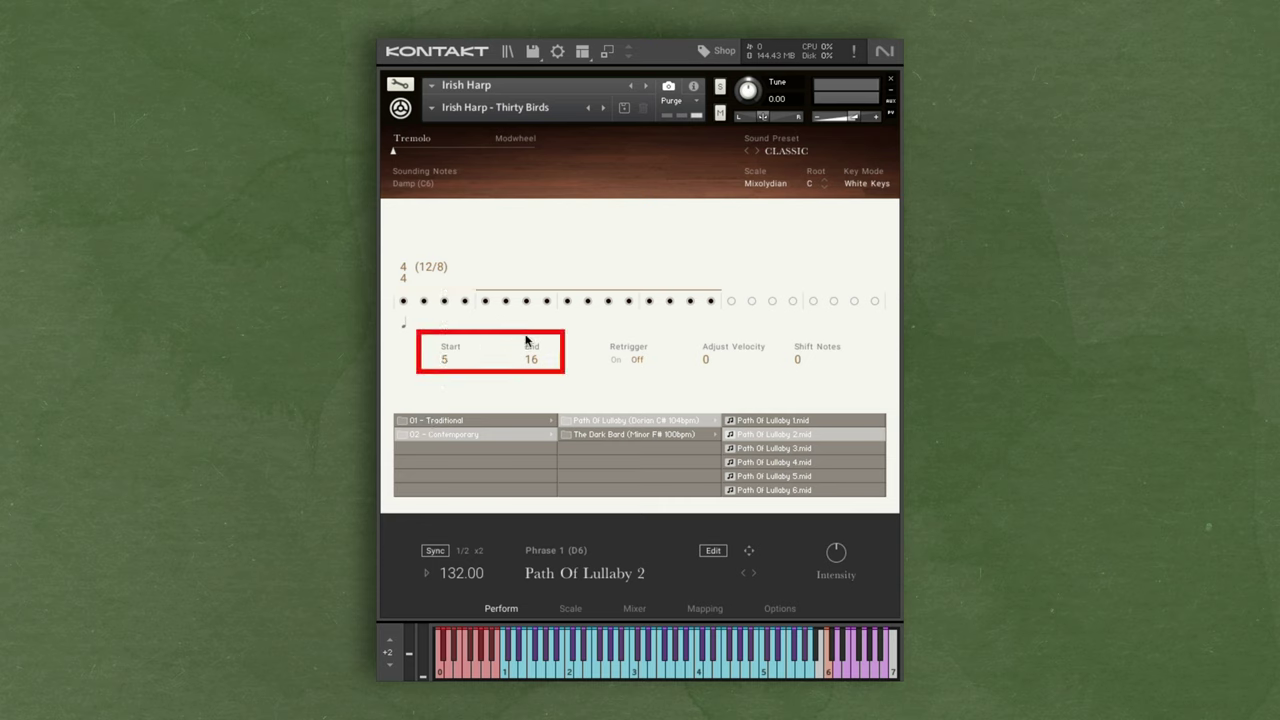
left_click_drag(533, 358, 537, 463)
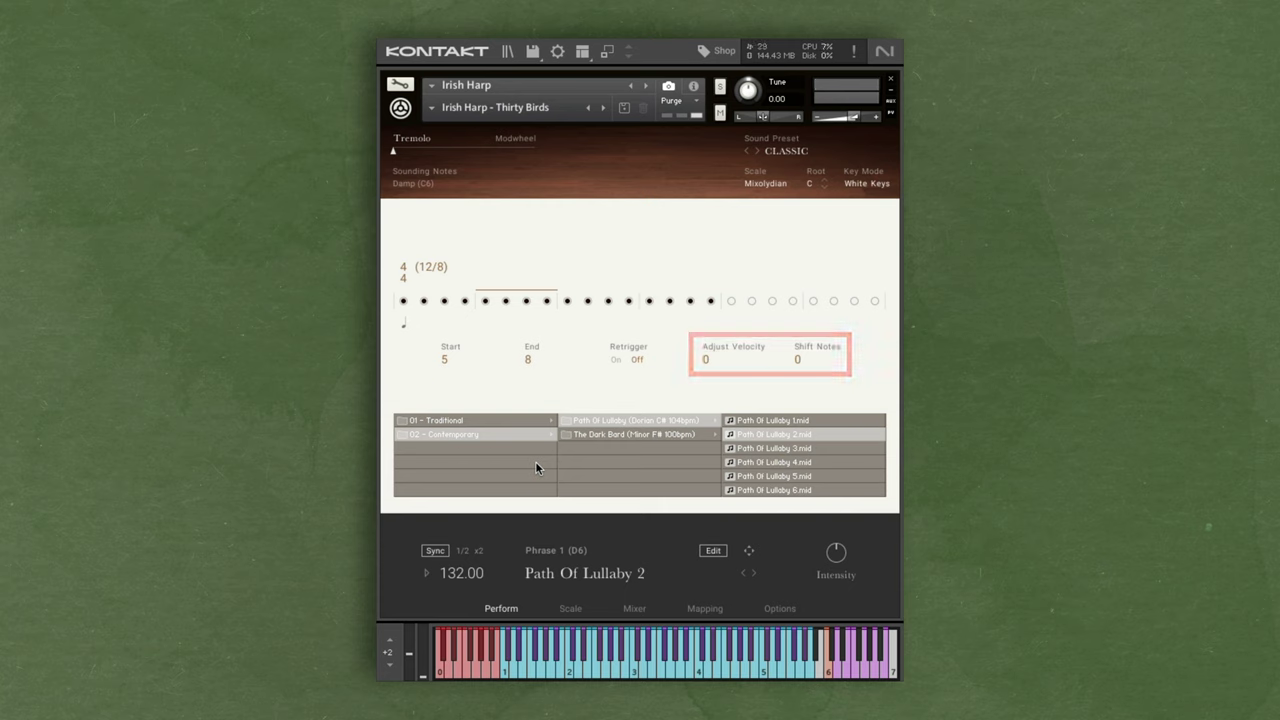
scroll(447, 362, "down", 4)
left_click_drag(530, 362, 520, 261)
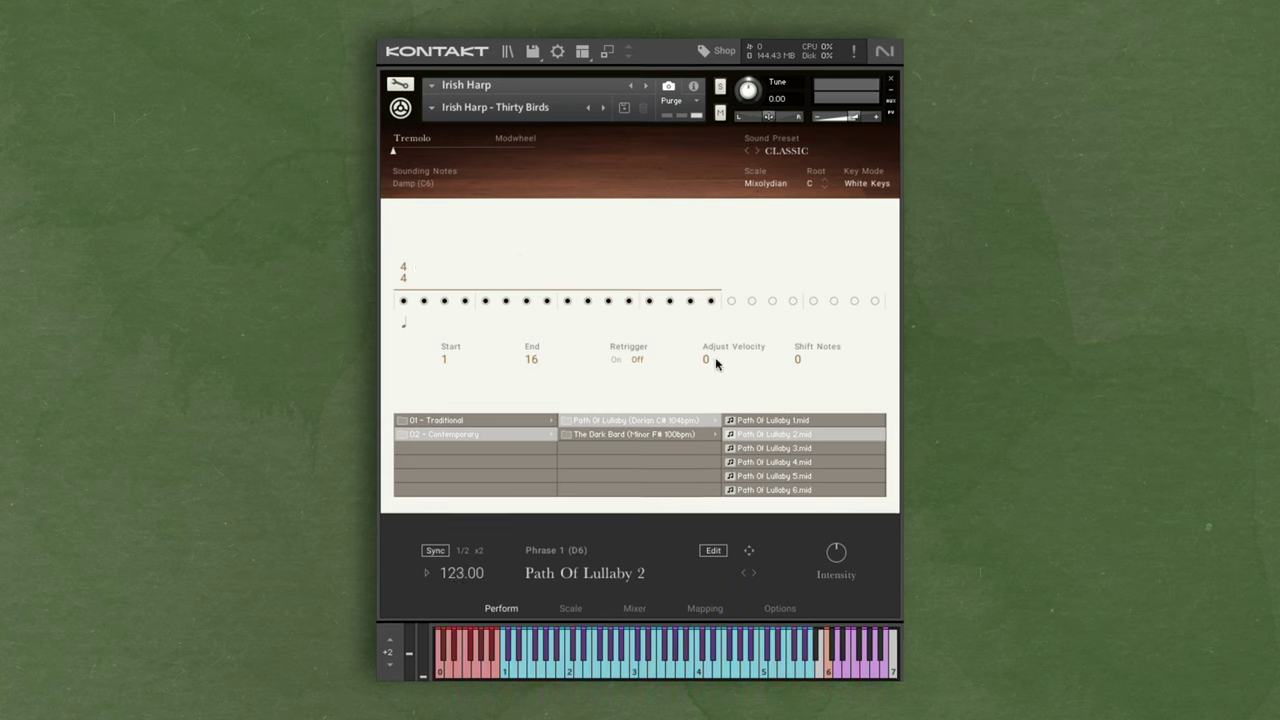
Change the harp's scale to Minor, trying Major first.
left_click(757, 188)
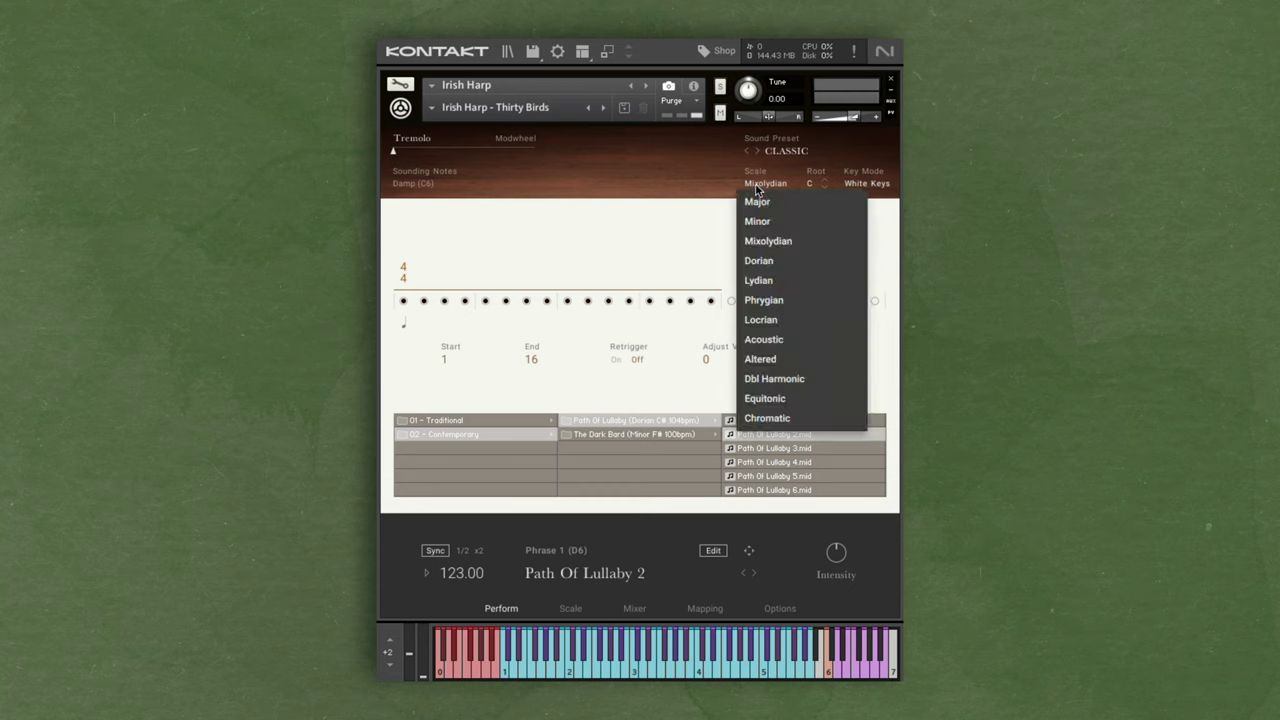
left_click(758, 202)
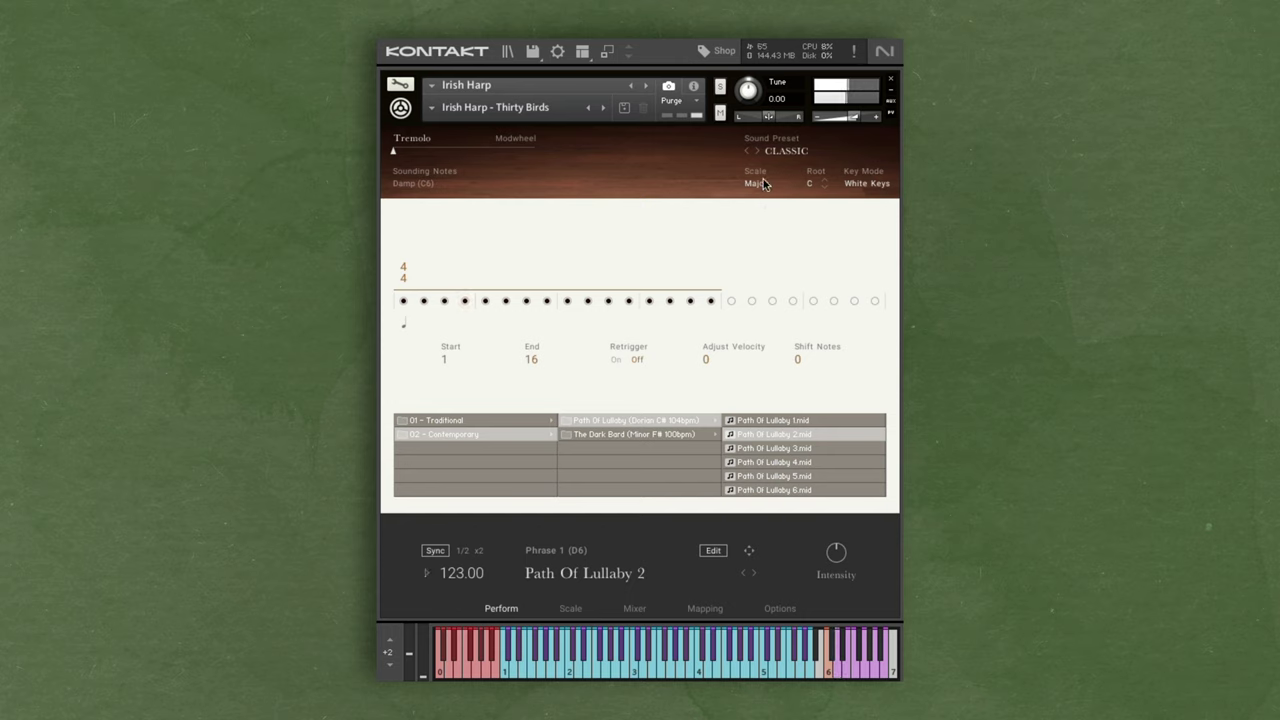
left_click(762, 184)
left_click(764, 216)
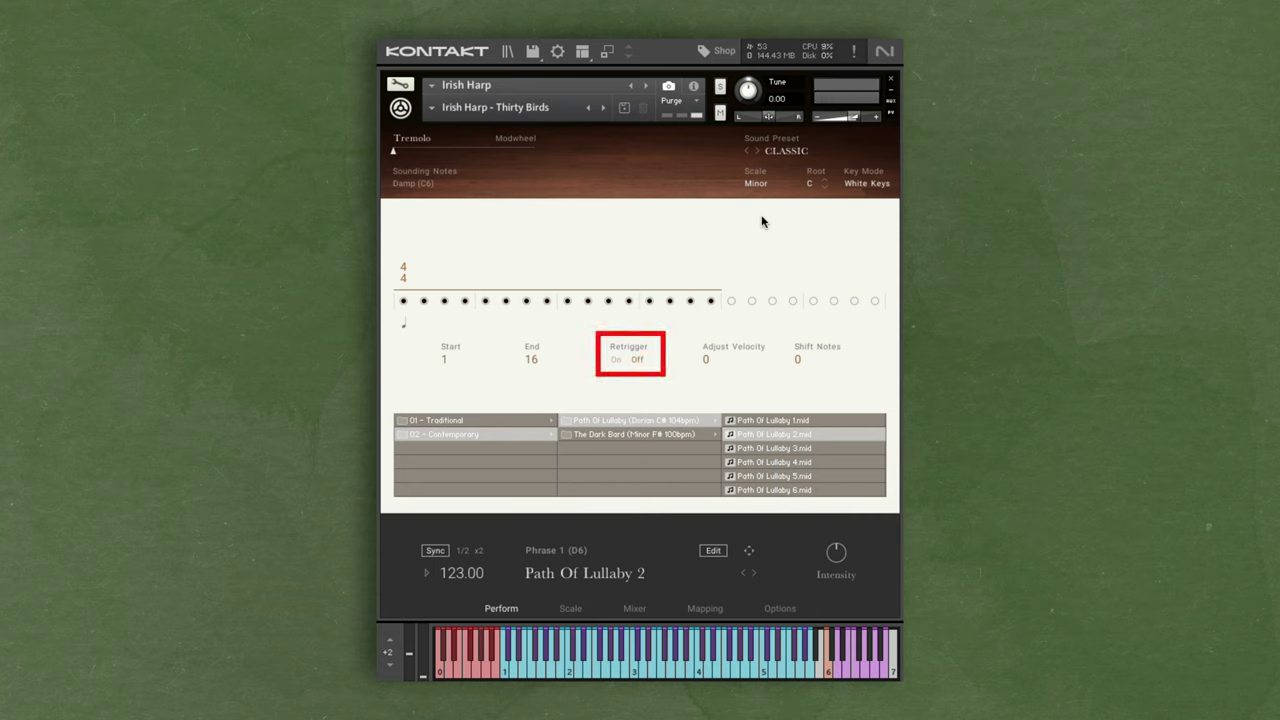
Turn Retrigger on to test it, then switch it back off.
left_click(617, 360)
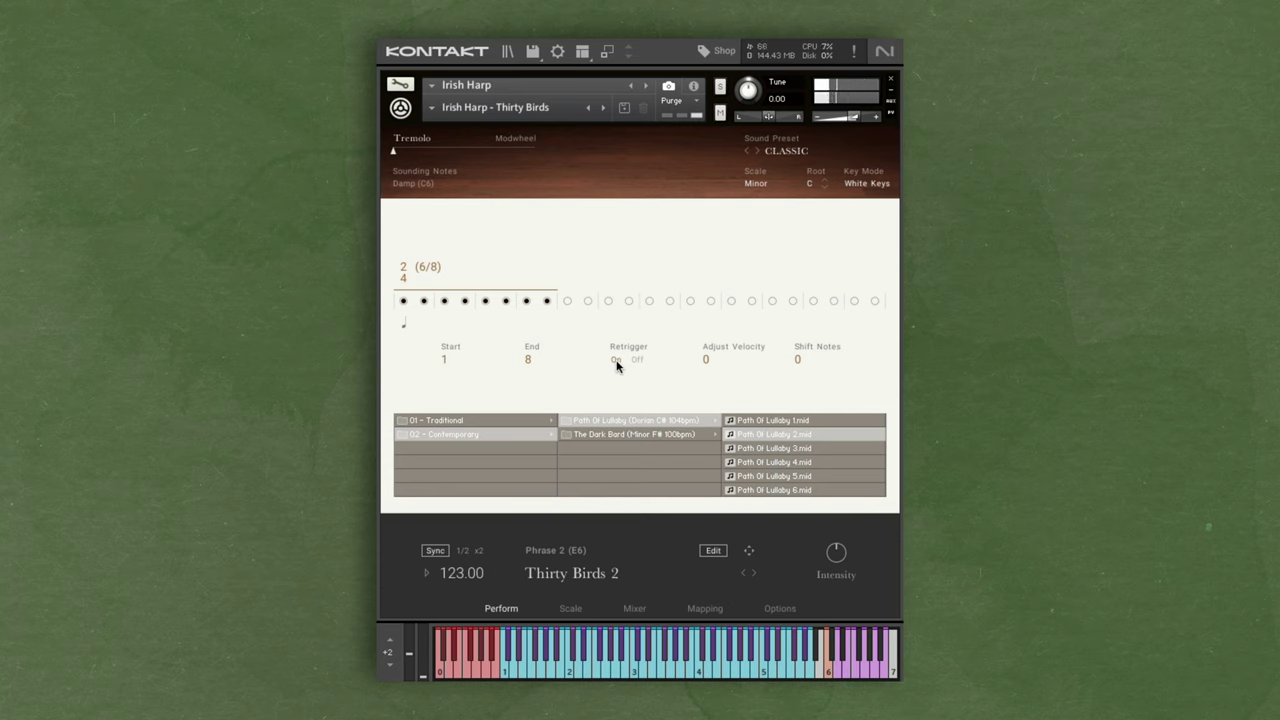
left_click(638, 361)
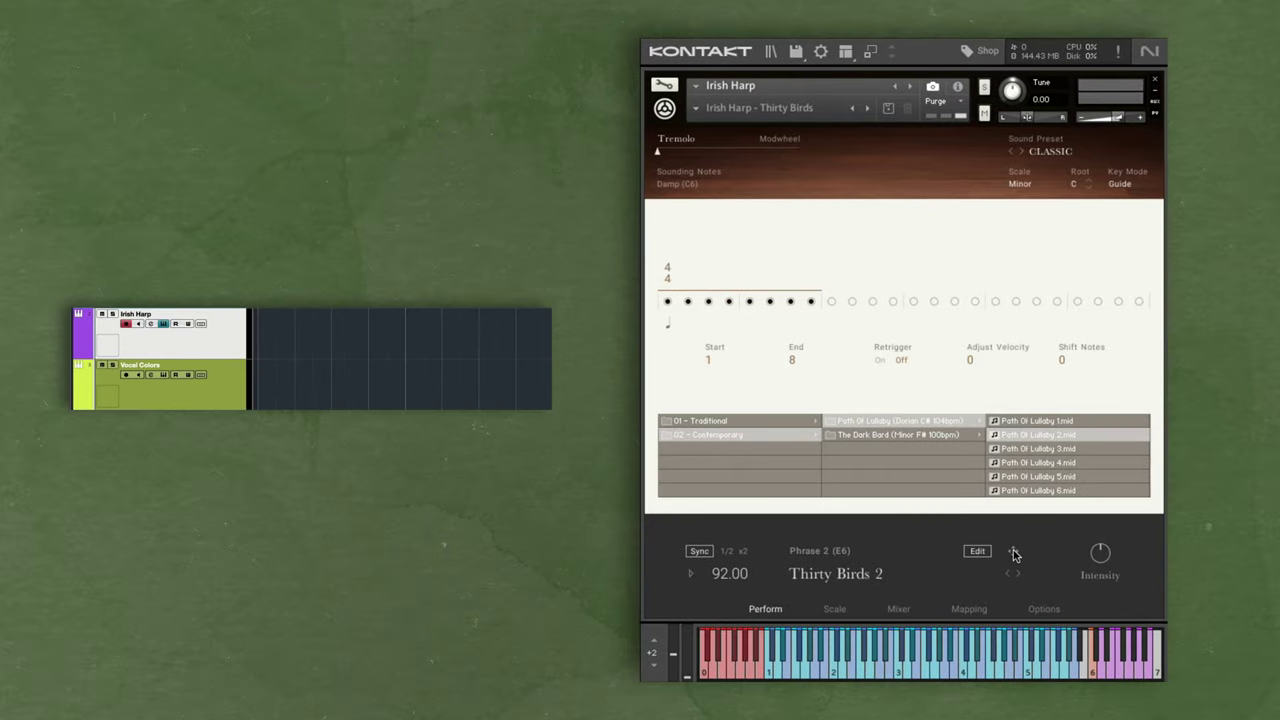
Drag the phrase as a MIDI clip onto the Irish Harp track and copy it onto Vocal Colors.
left_click_drag(1013, 550, 255, 345)
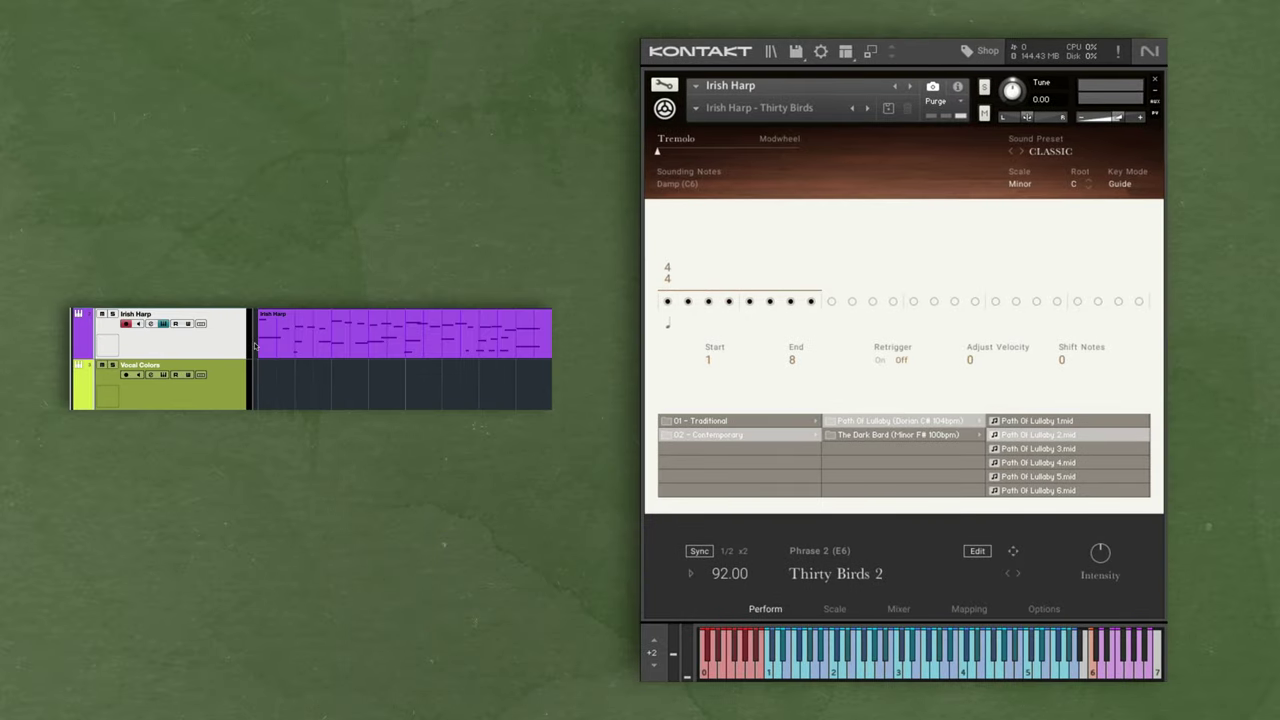
left_click_drag(321, 330, 318, 383)
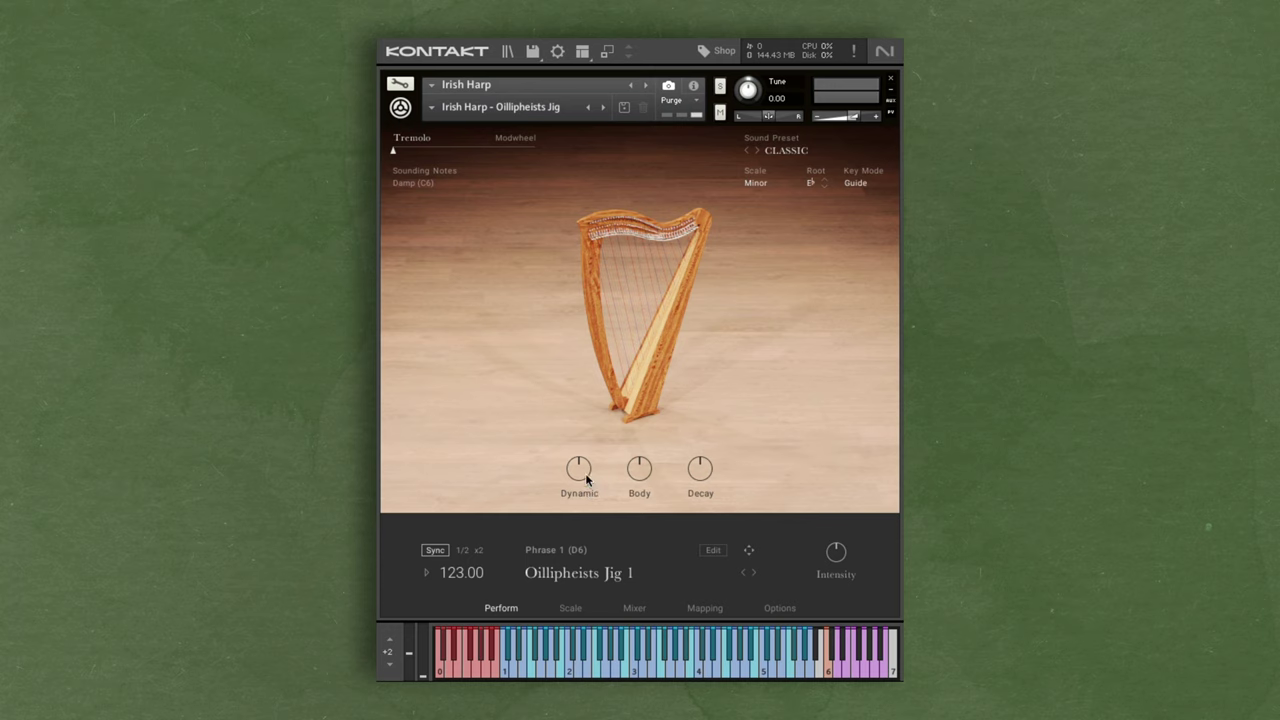
Lower the Dynamic amount for the Oillipheists Jig 1 phrase.
left_click_drag(583, 472, 585, 590)
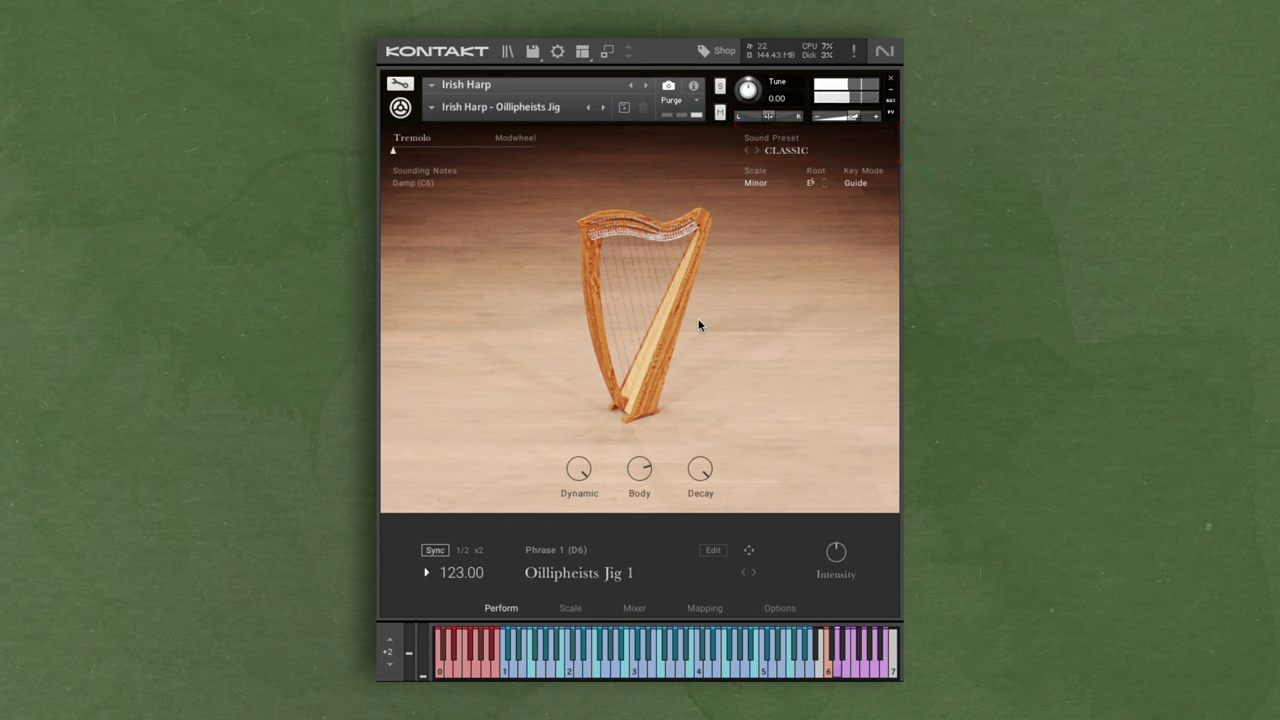
left_click(785, 152)
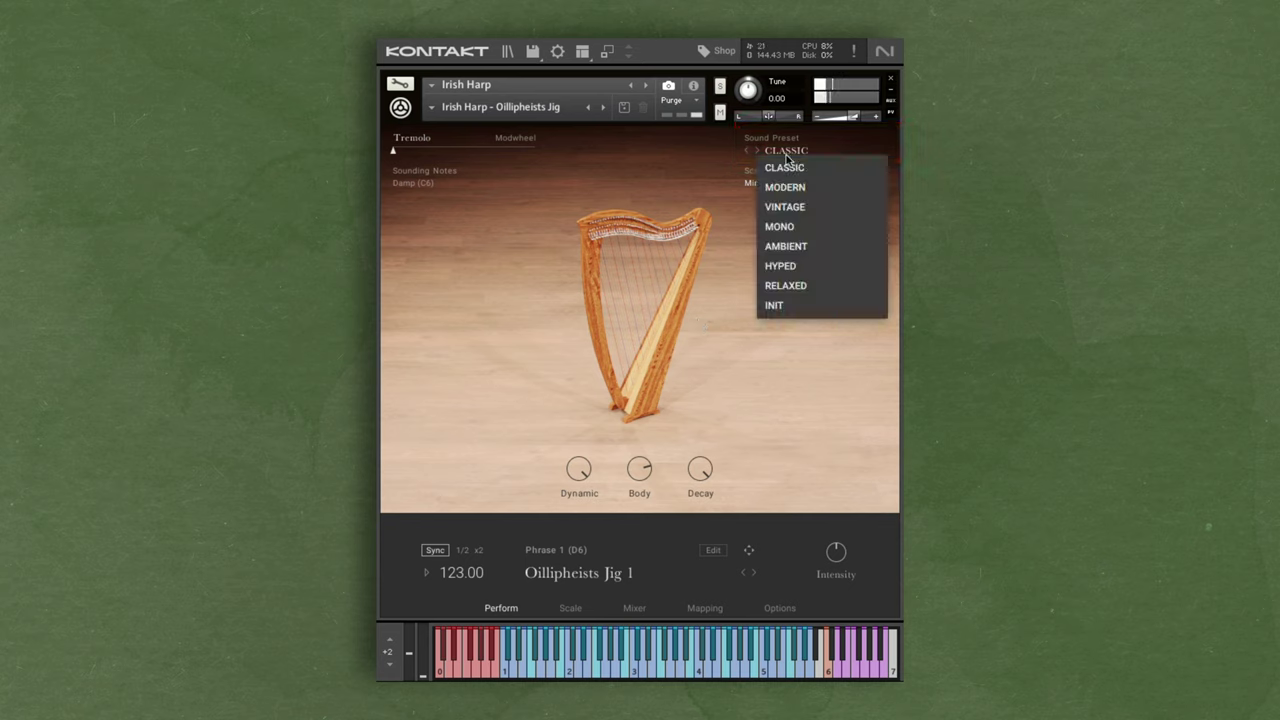
left_click(790, 207)
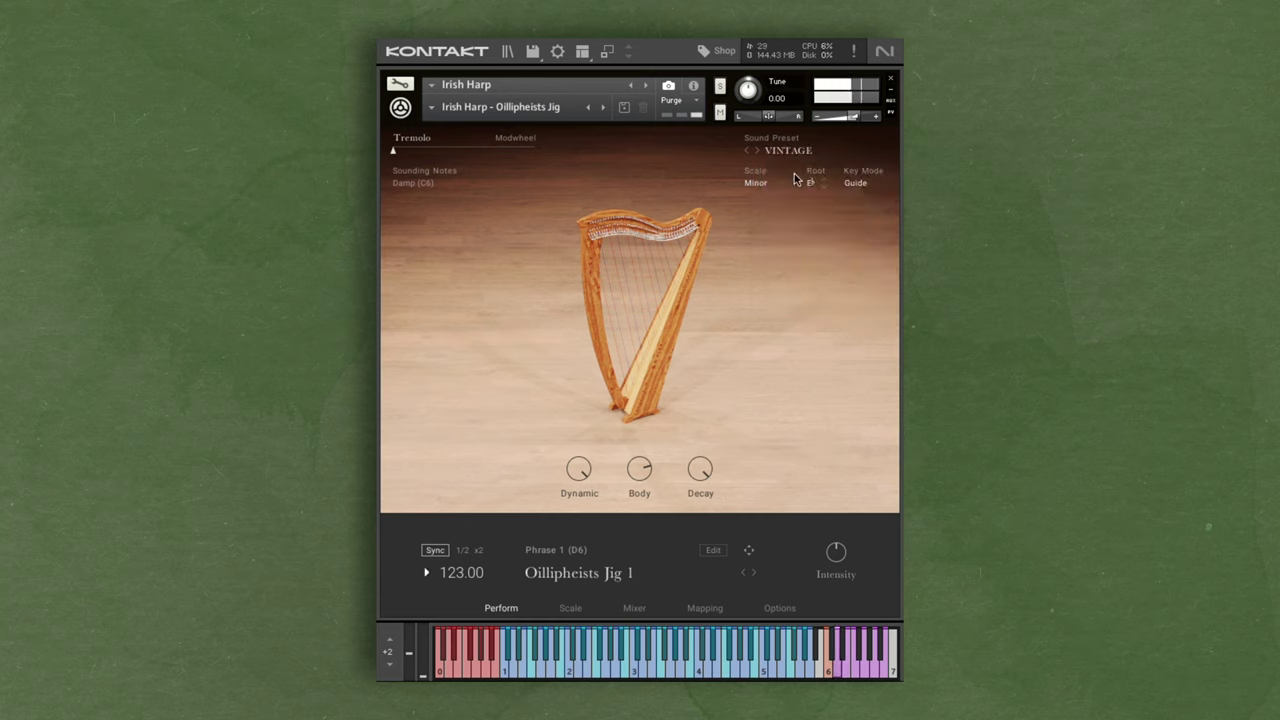
left_click(786, 151)
left_click(800, 245)
left_click(786, 153)
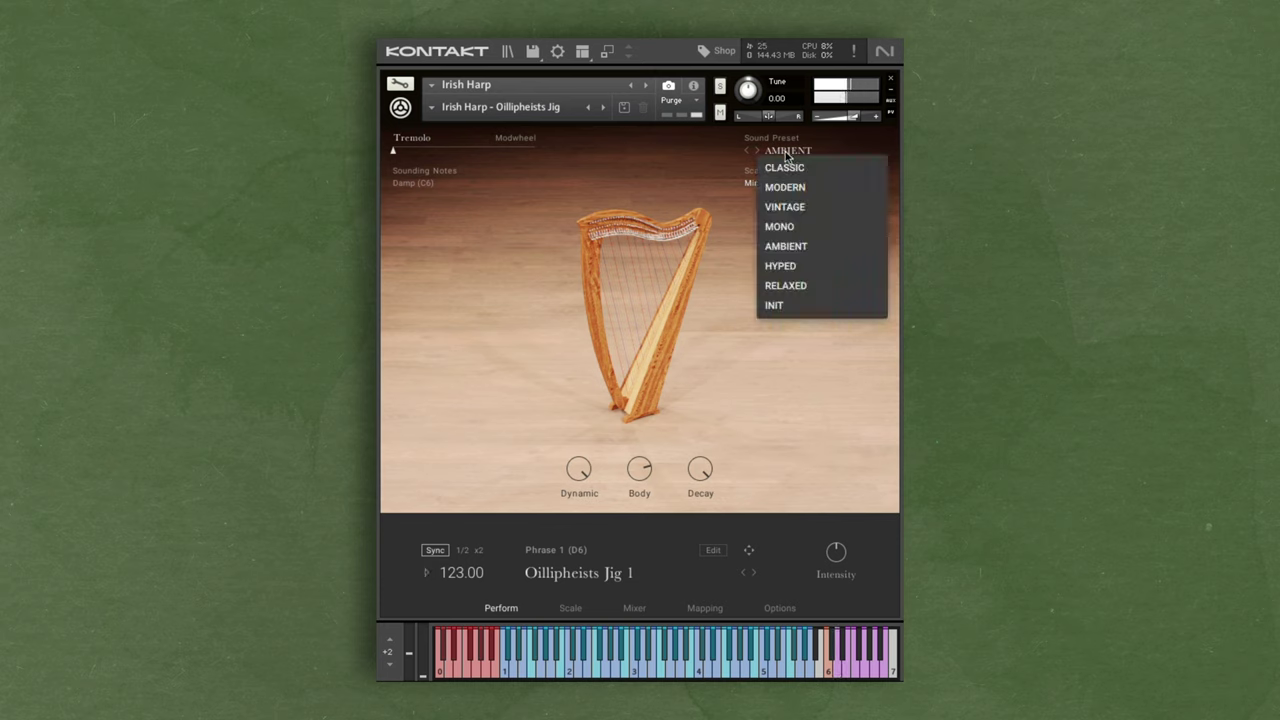
left_click(786, 168)
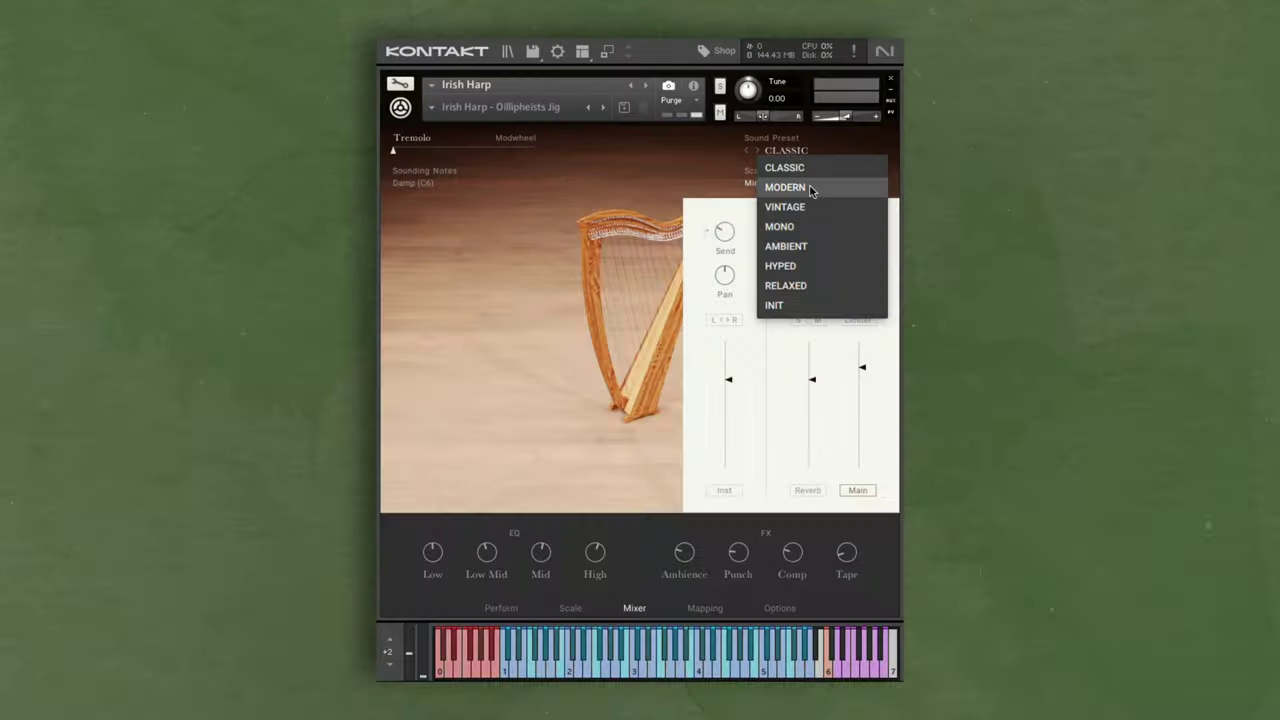
Audition the MODERN and MONO sound presets, then return to CLASSIC.
left_click(806, 187)
left_click(810, 150)
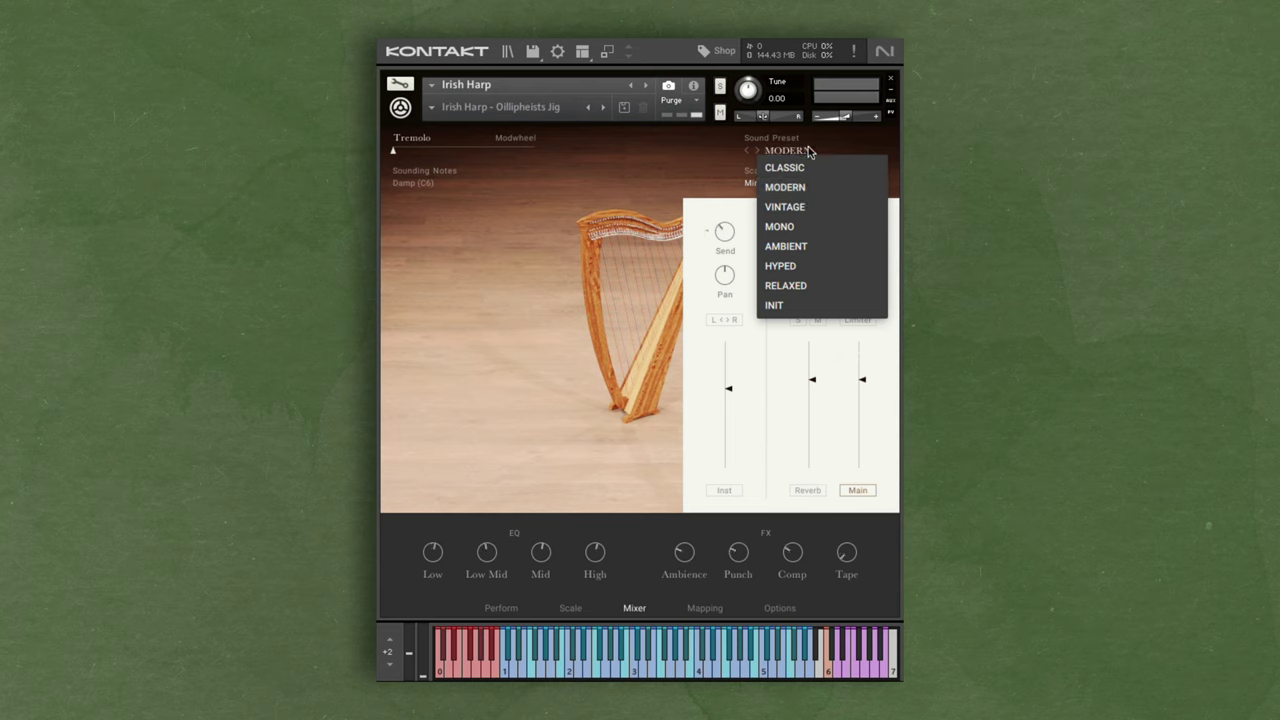
left_click(779, 226)
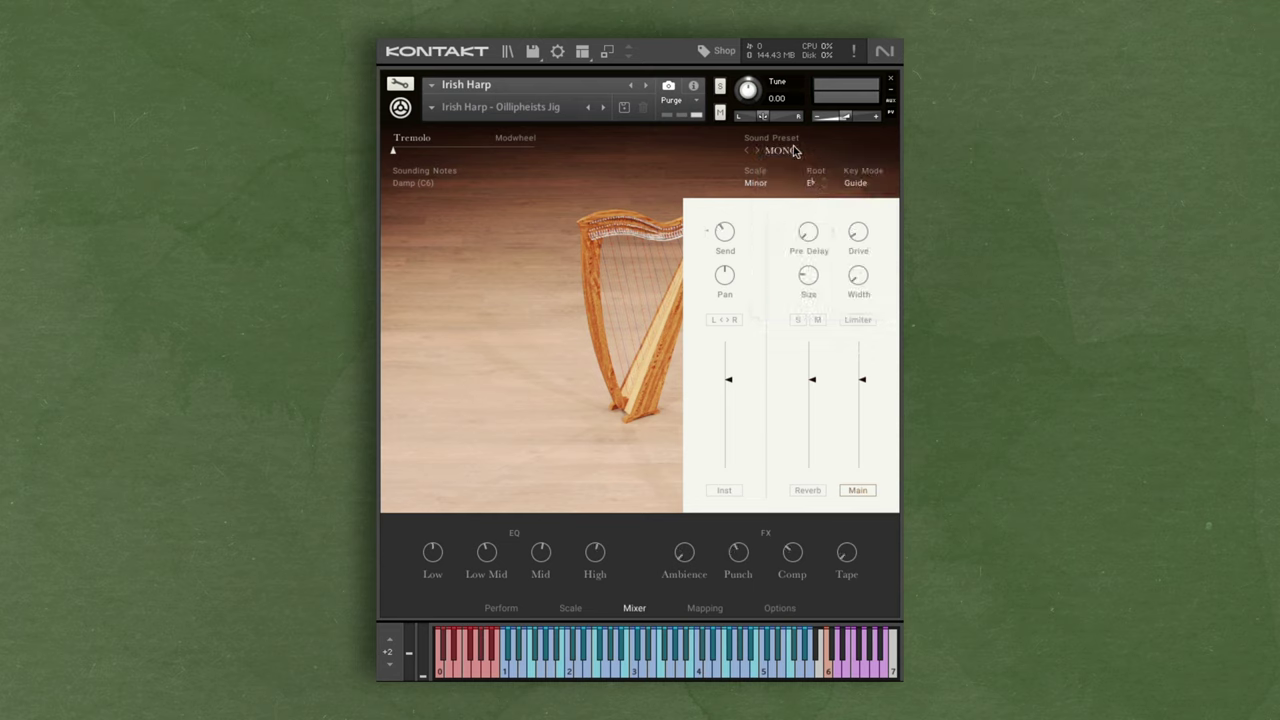
left_click(786, 150)
left_click(795, 168)
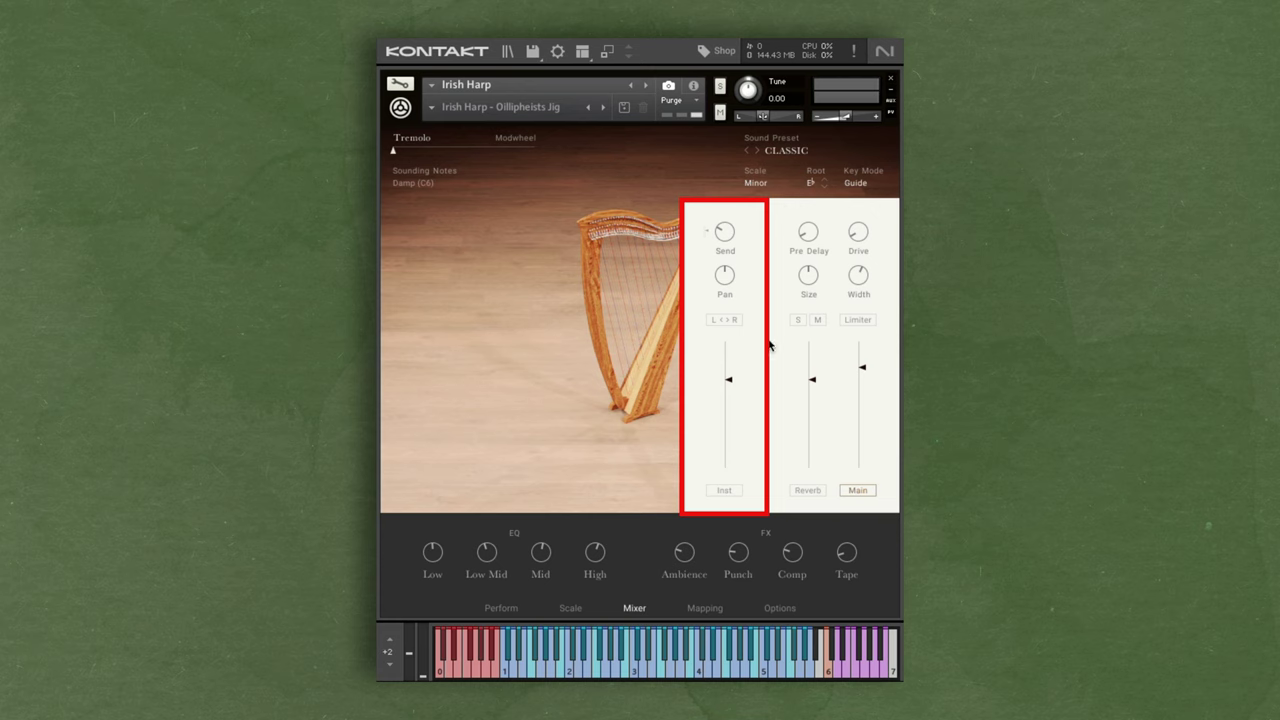
Show the instrument channel's EQ and raise its level to 0.6 dB.
left_click(729, 491)
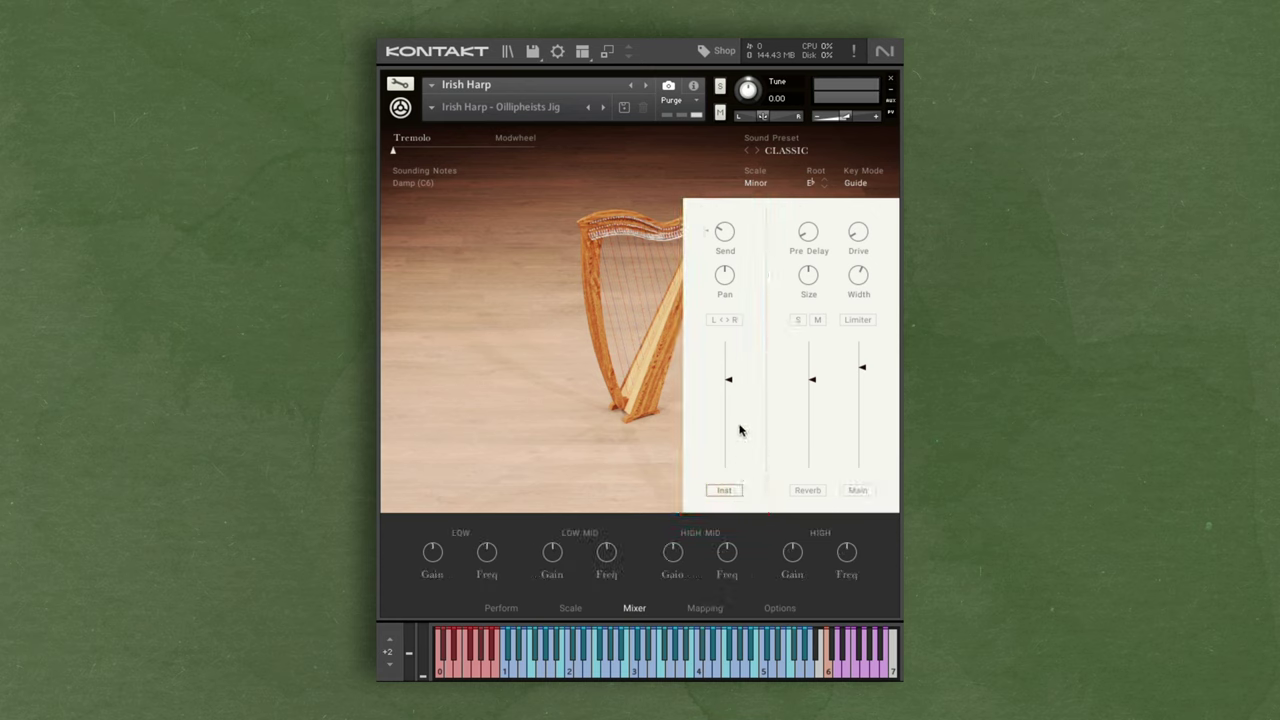
mouse_move(732, 383)
left_mouse_down()
mouse_move(731, 477)
mouse_move(737, 380)
left_mouse_up()
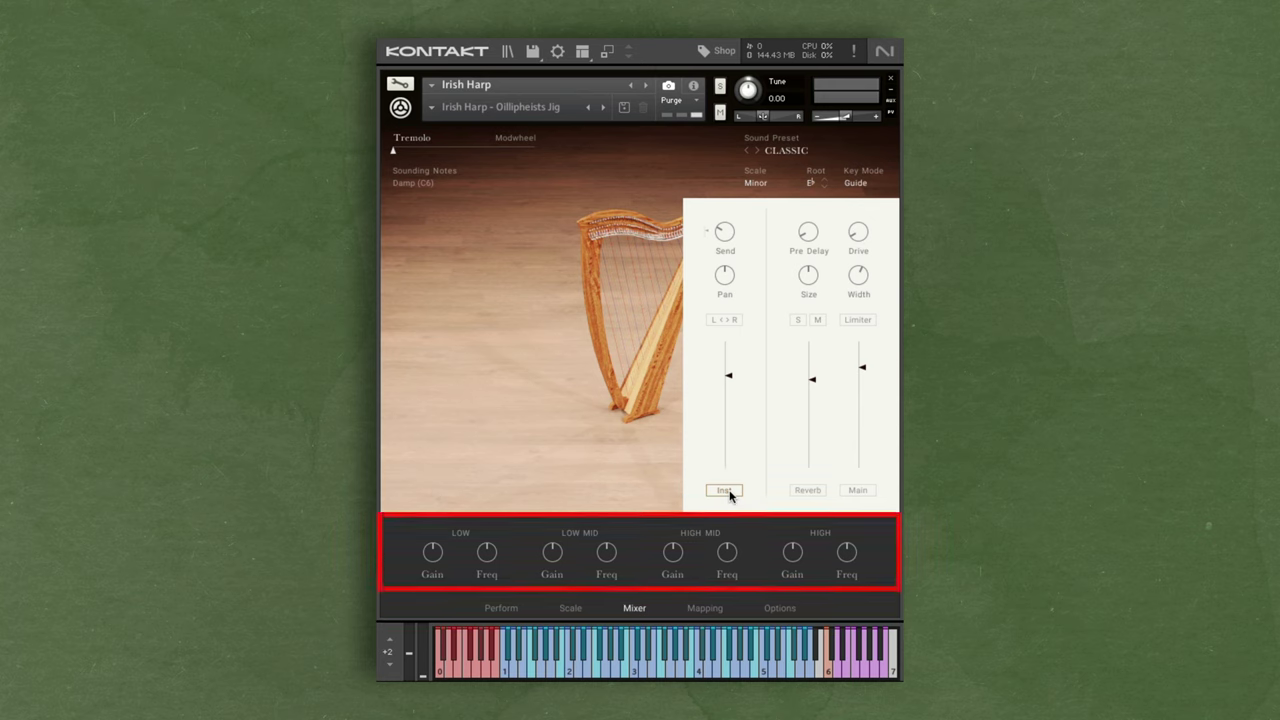
mouse_move(491, 558)
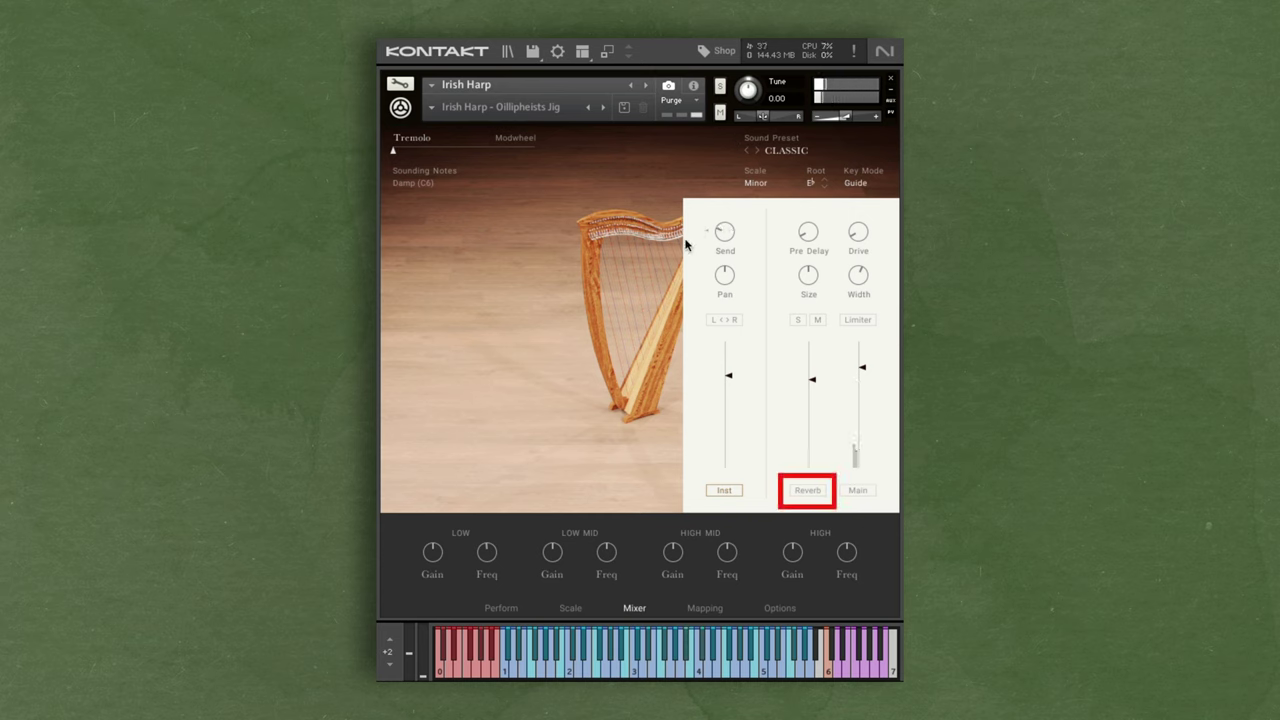
Audition the Theatre, Studio and Room reverbs, settle on Club, and set the instrument level to -2.8 dB.
left_click(808, 490)
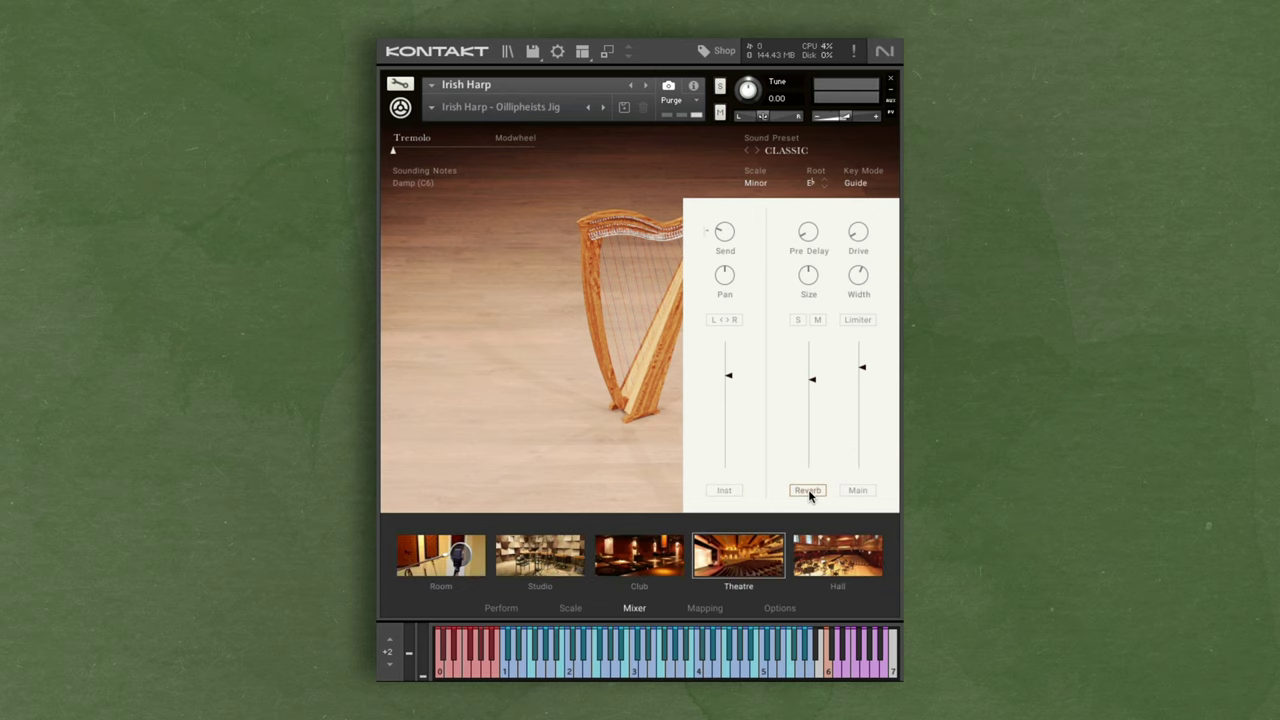
left_click(752, 548)
left_click(647, 561)
left_click(533, 560)
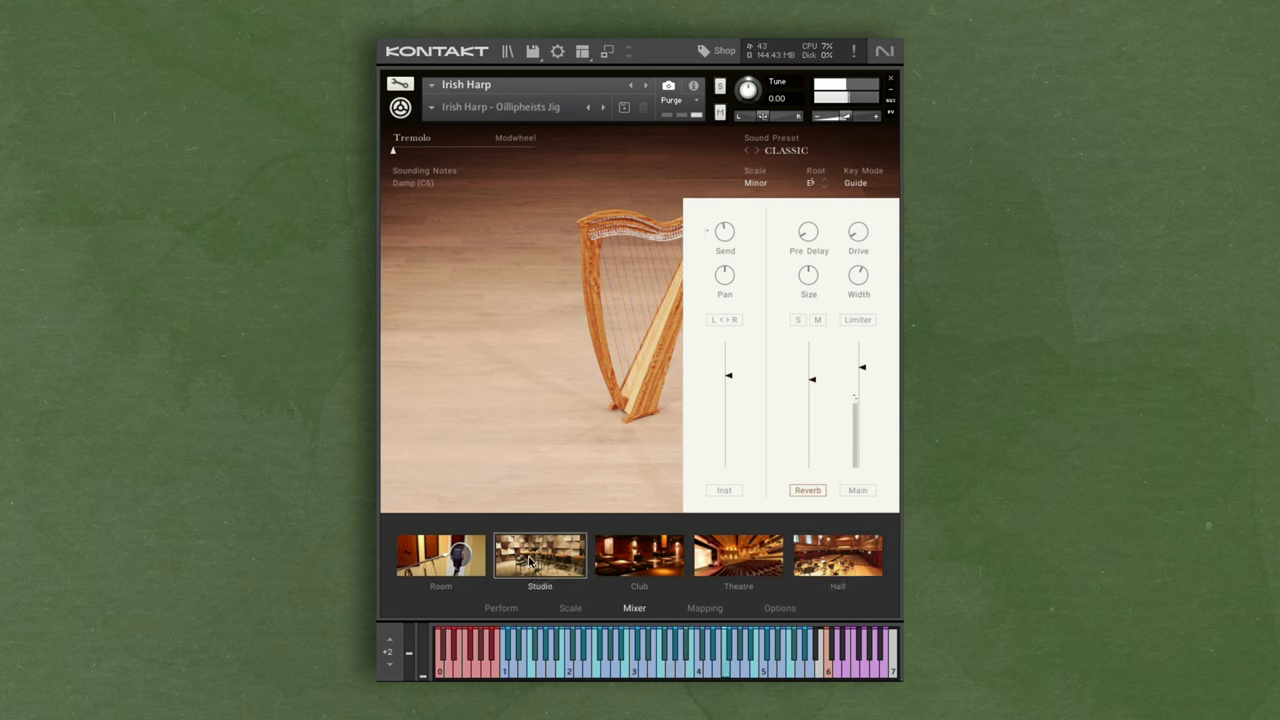
left_click(467, 562)
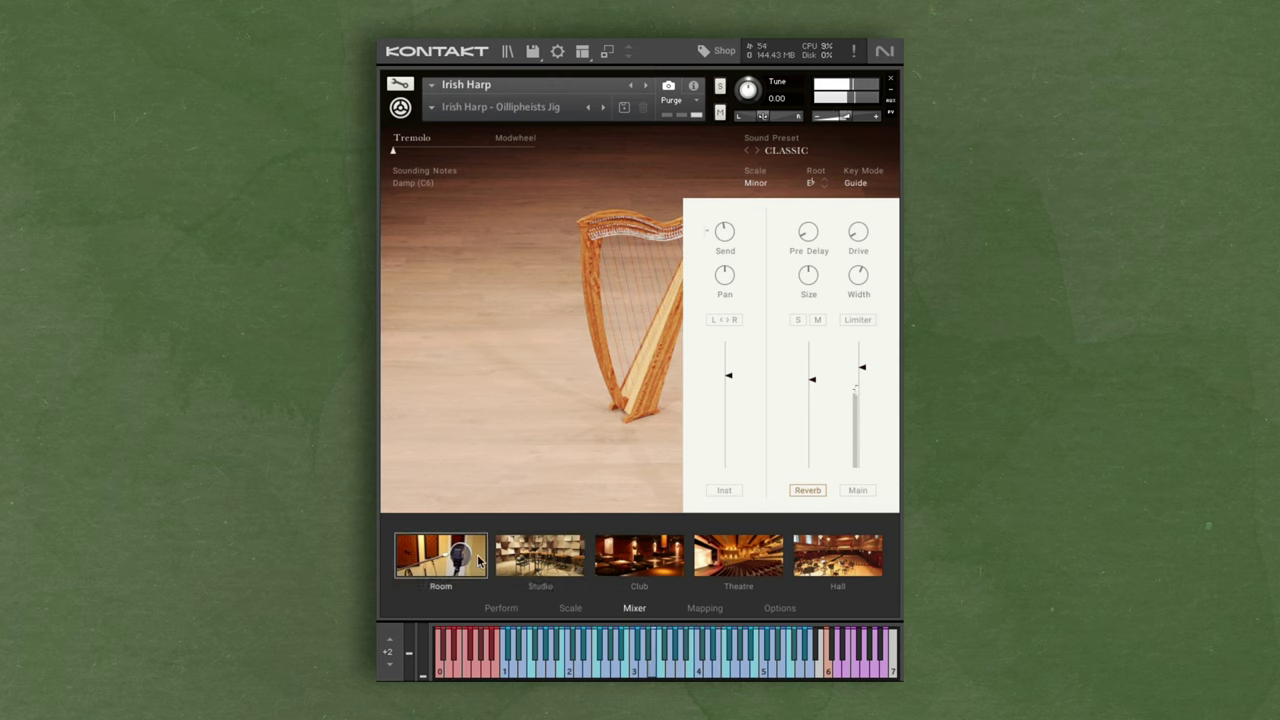
left_click(621, 551)
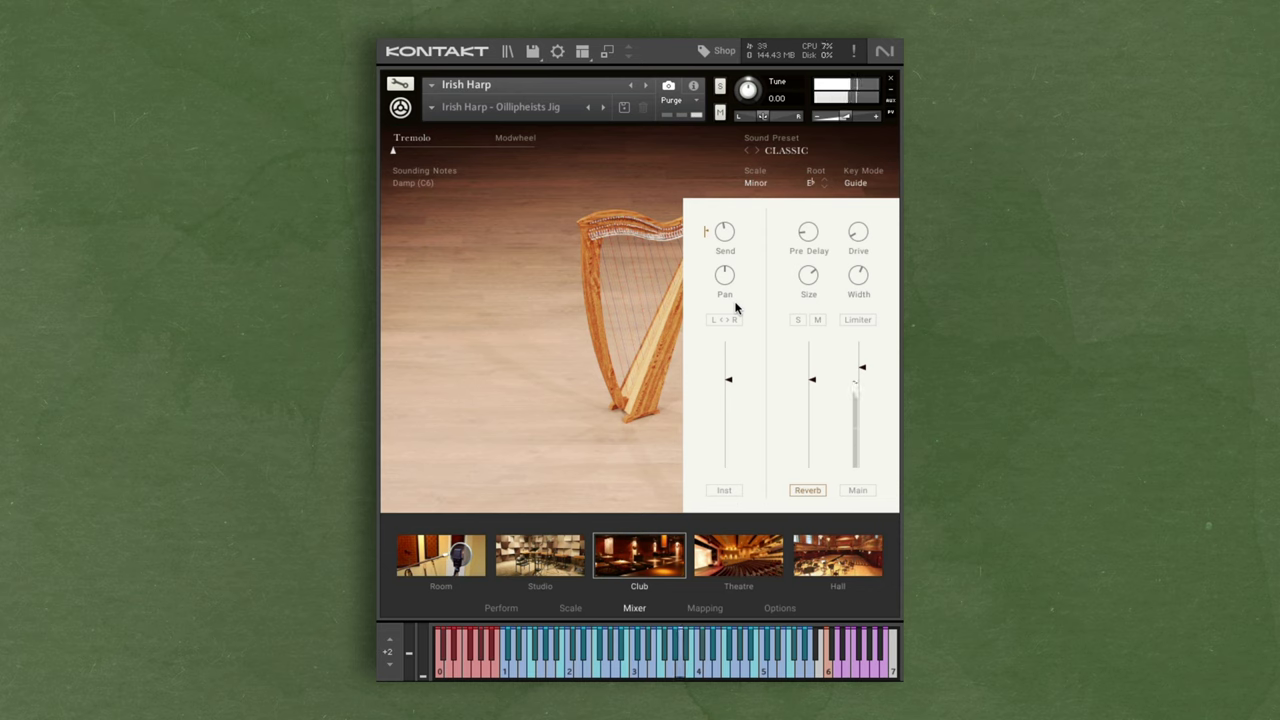
mouse_move(731, 379)
left_mouse_down()
mouse_move(728, 466)
mouse_move(728, 371)
left_mouse_up()
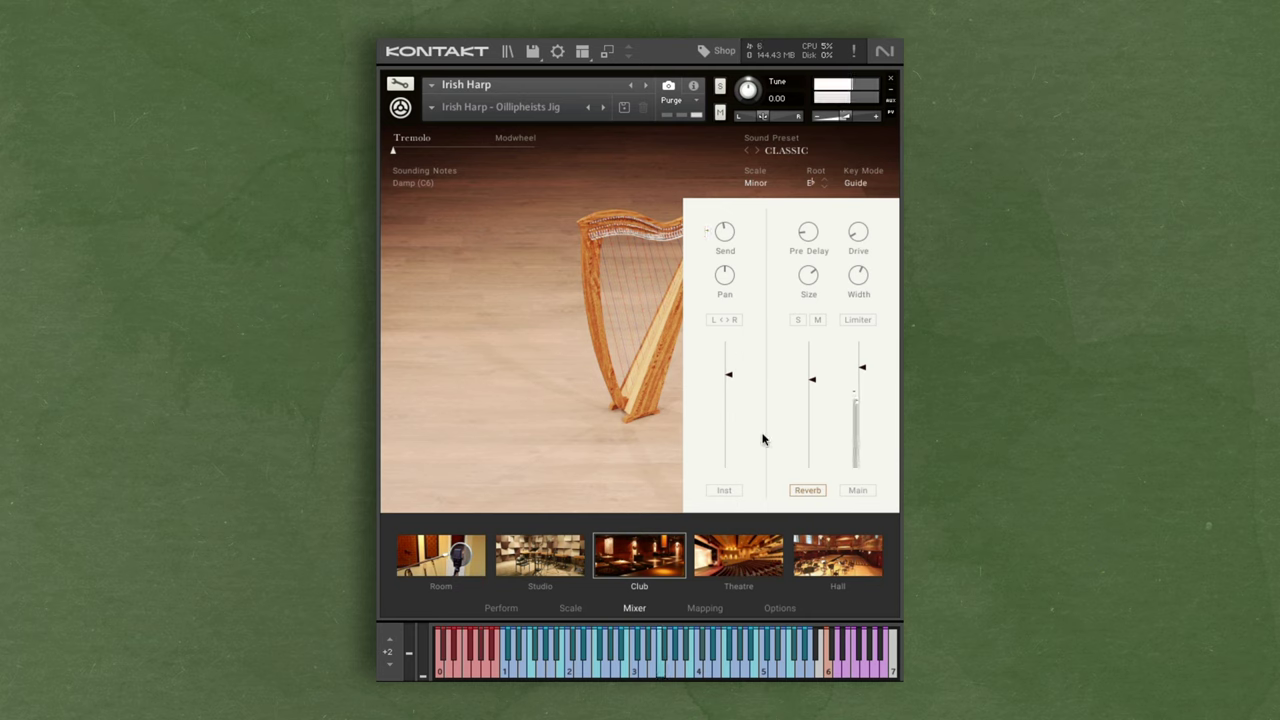
left_click_drag(729, 372, 743, 397)
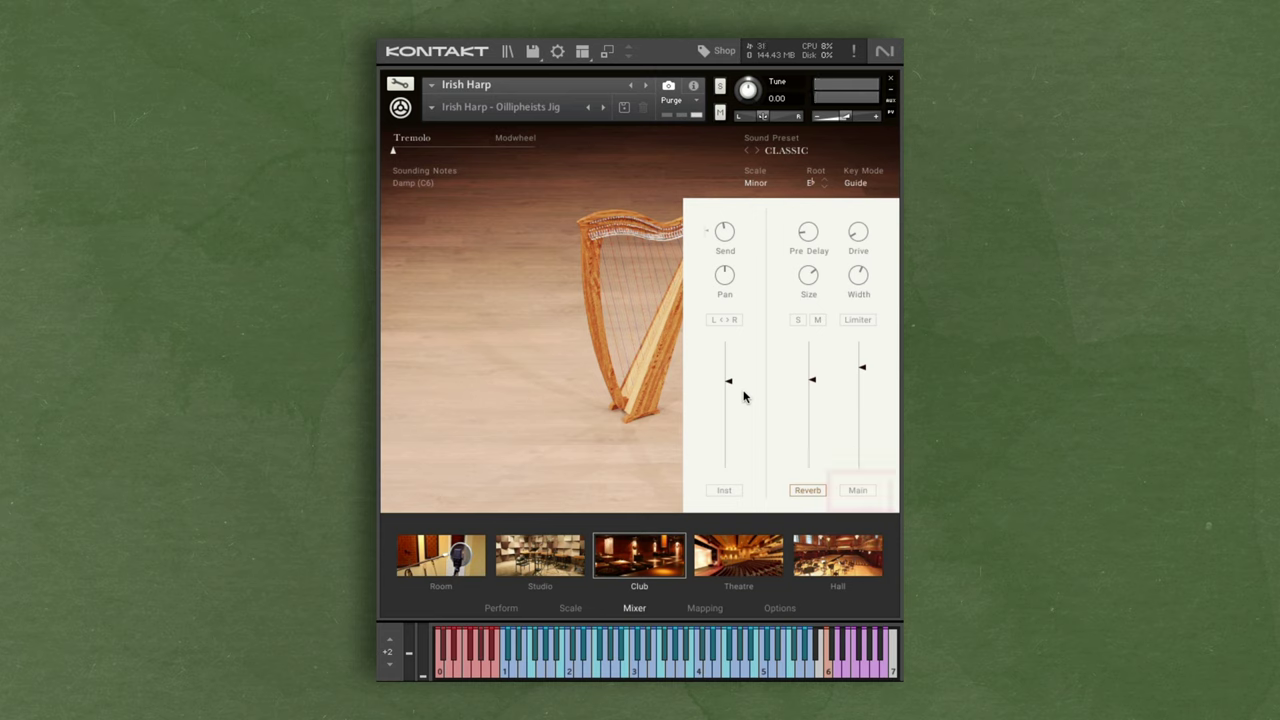
Enable the main output's limiter and reset its stereo width to default.
left_click(858, 490)
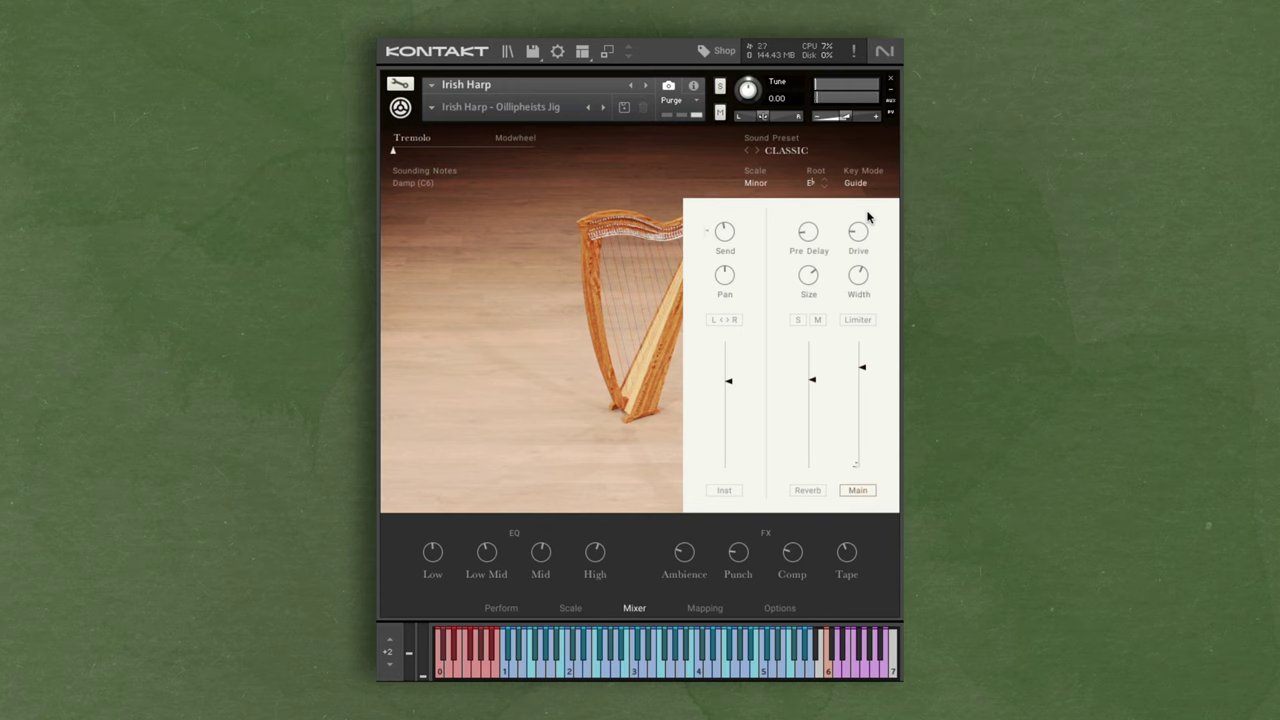
left_click(865, 321)
double_click(856, 279)
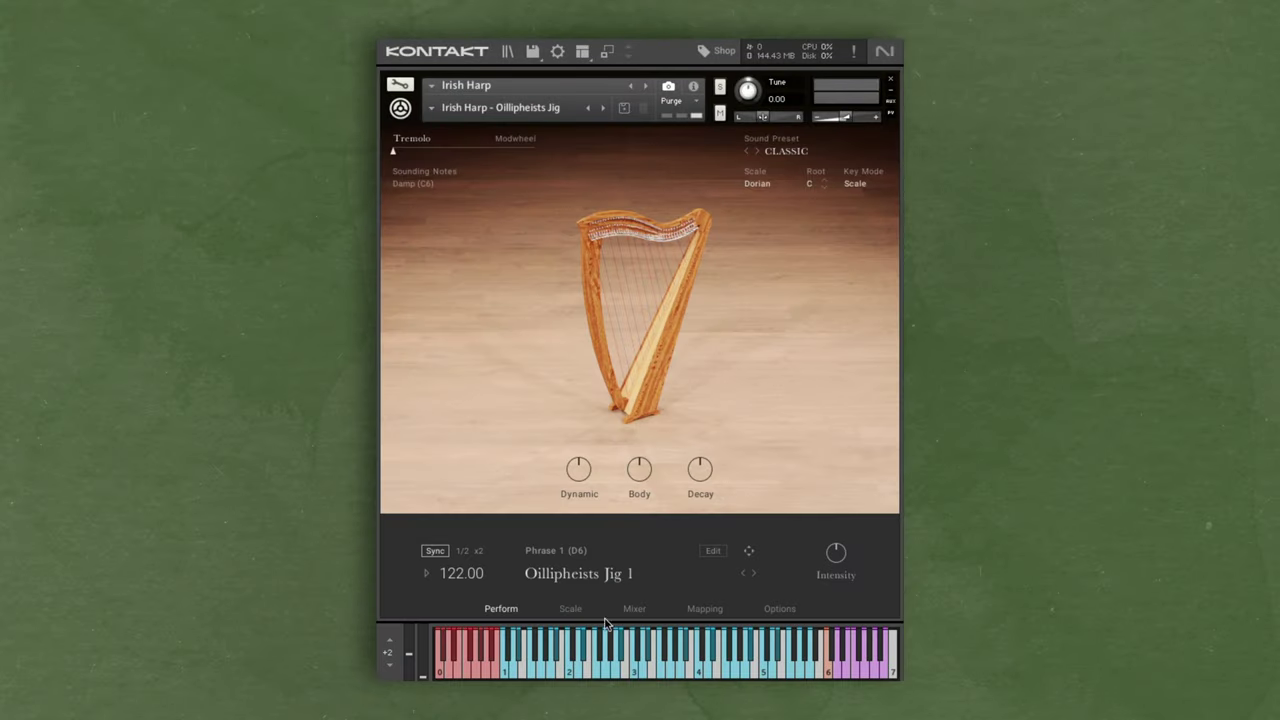
On the Scale page, choose Major as the scale and Extended as the key mode.
left_click(570, 608)
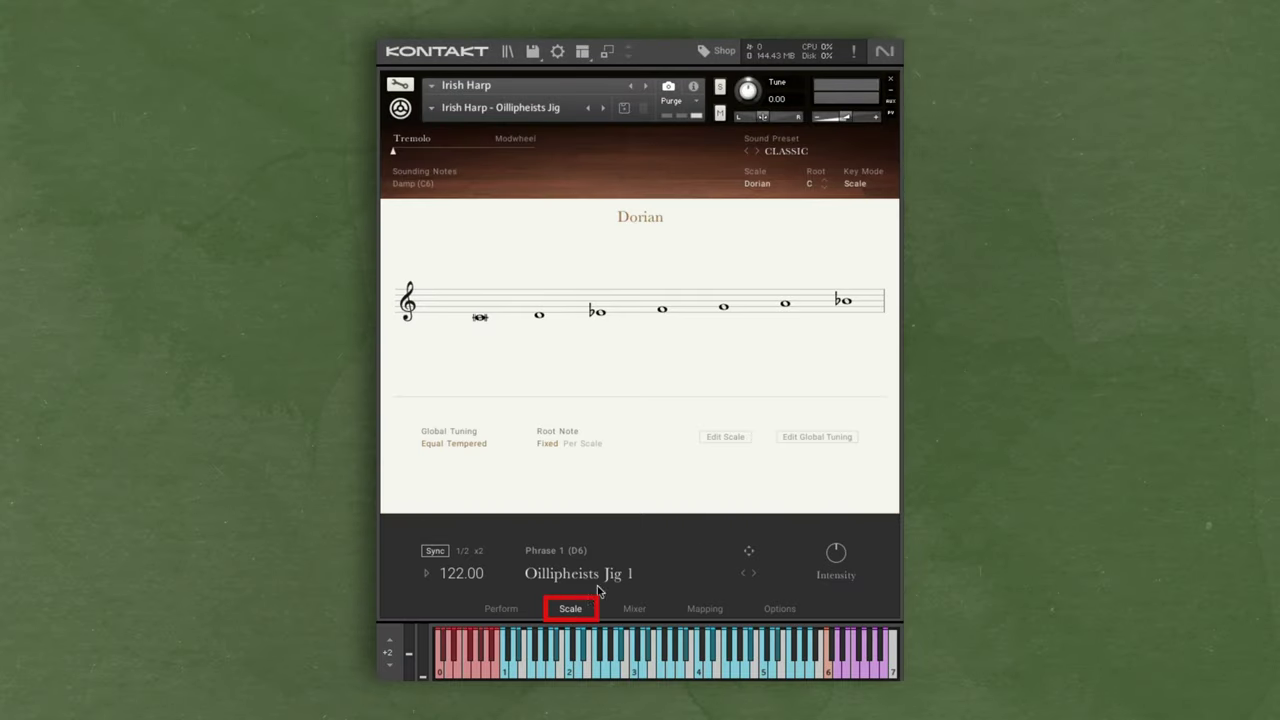
left_click(757, 183)
left_click(769, 201)
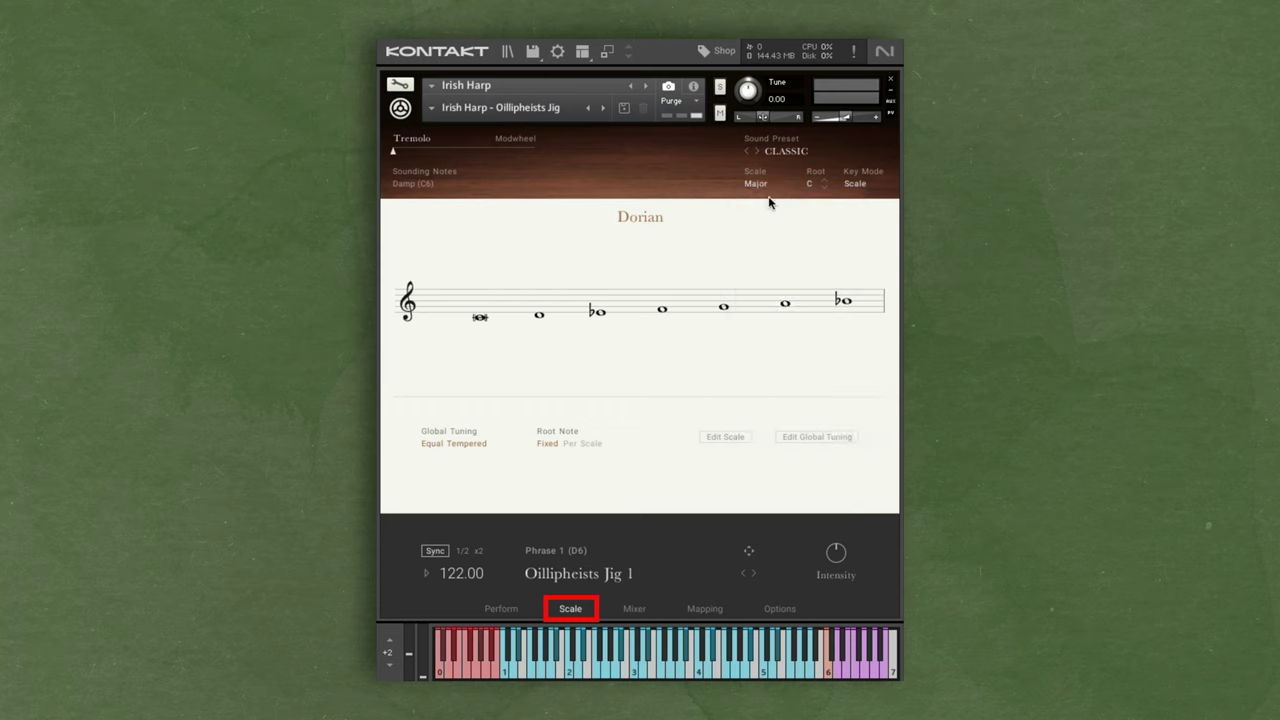
left_click(856, 184)
left_click(843, 241)
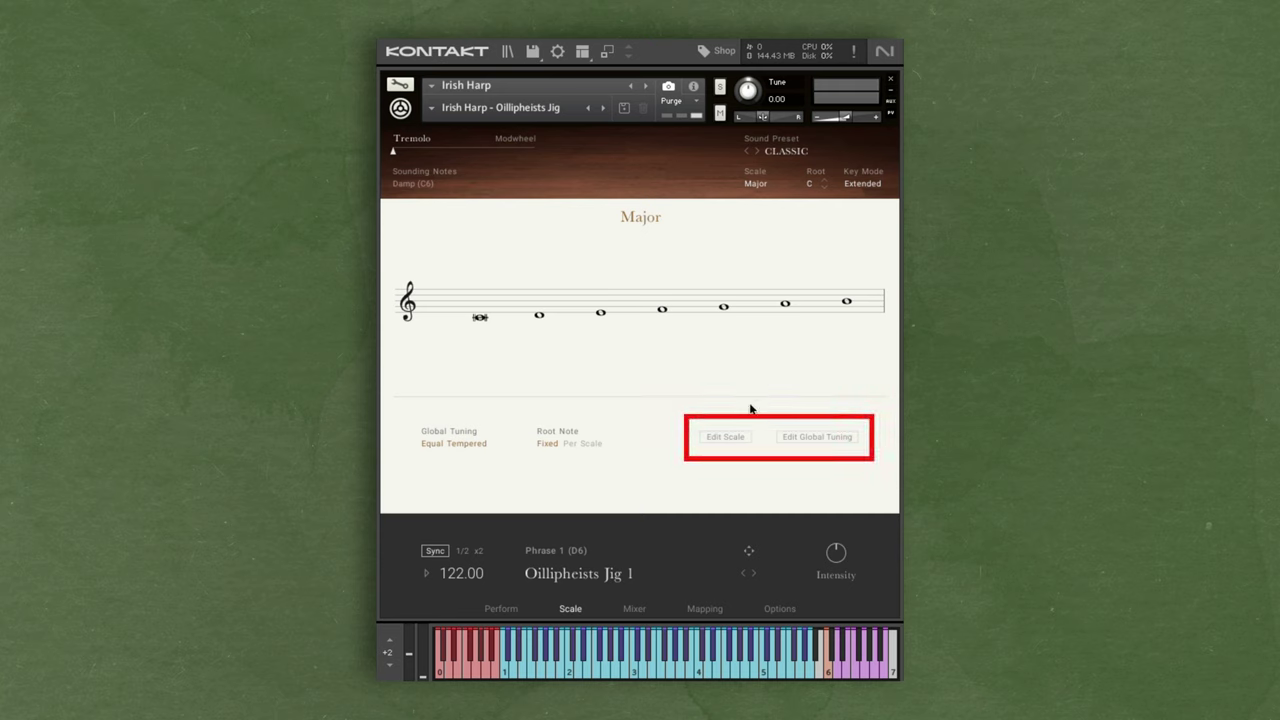
Open the Major scale's editor and step through the notes to C♯.
left_click(737, 438)
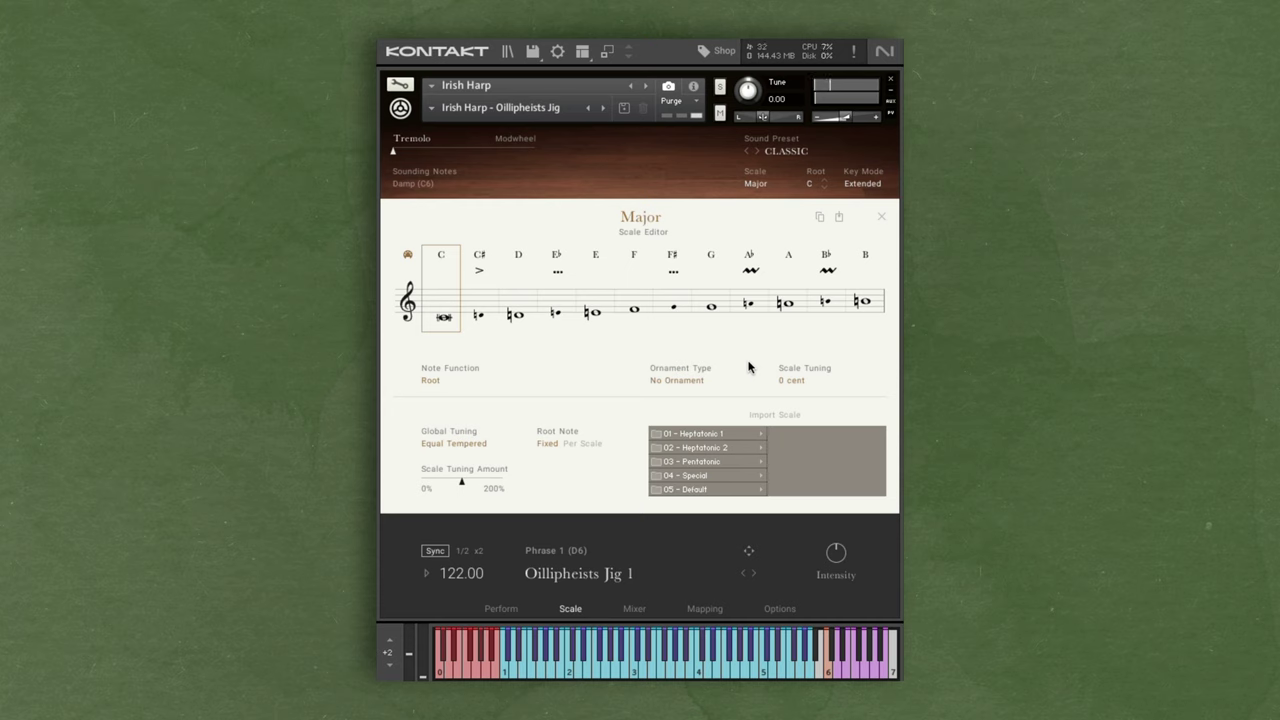
key("Right")
key("Right")
key("Right")
key("Right")
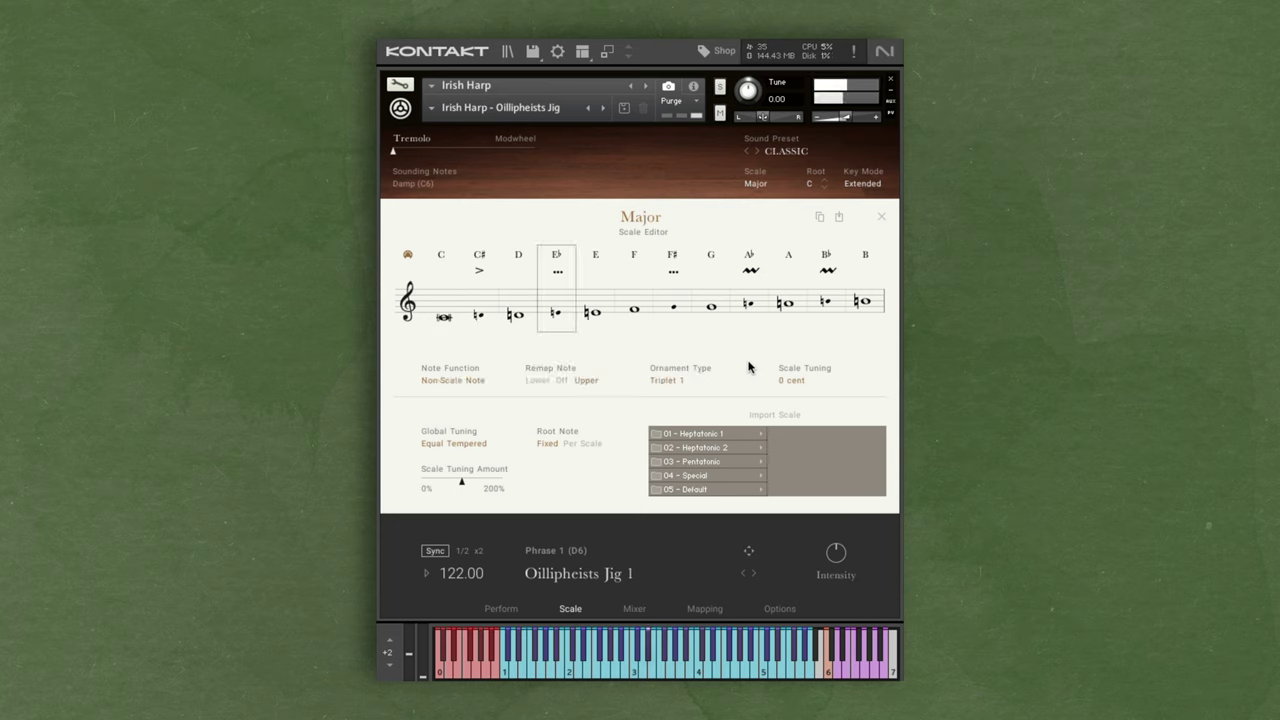
key("Right")
key("Right")
key("Right")
key("Right")
key("Right")
key("Right")
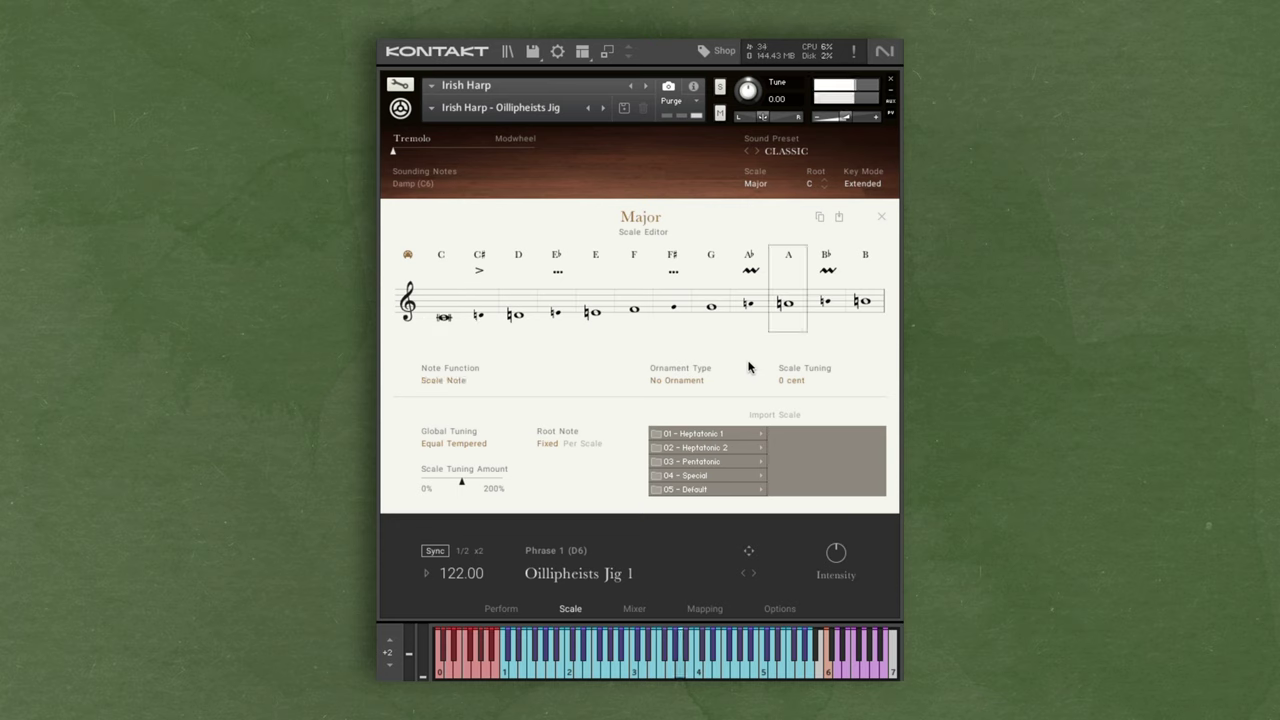
key("Right")
key("Right")
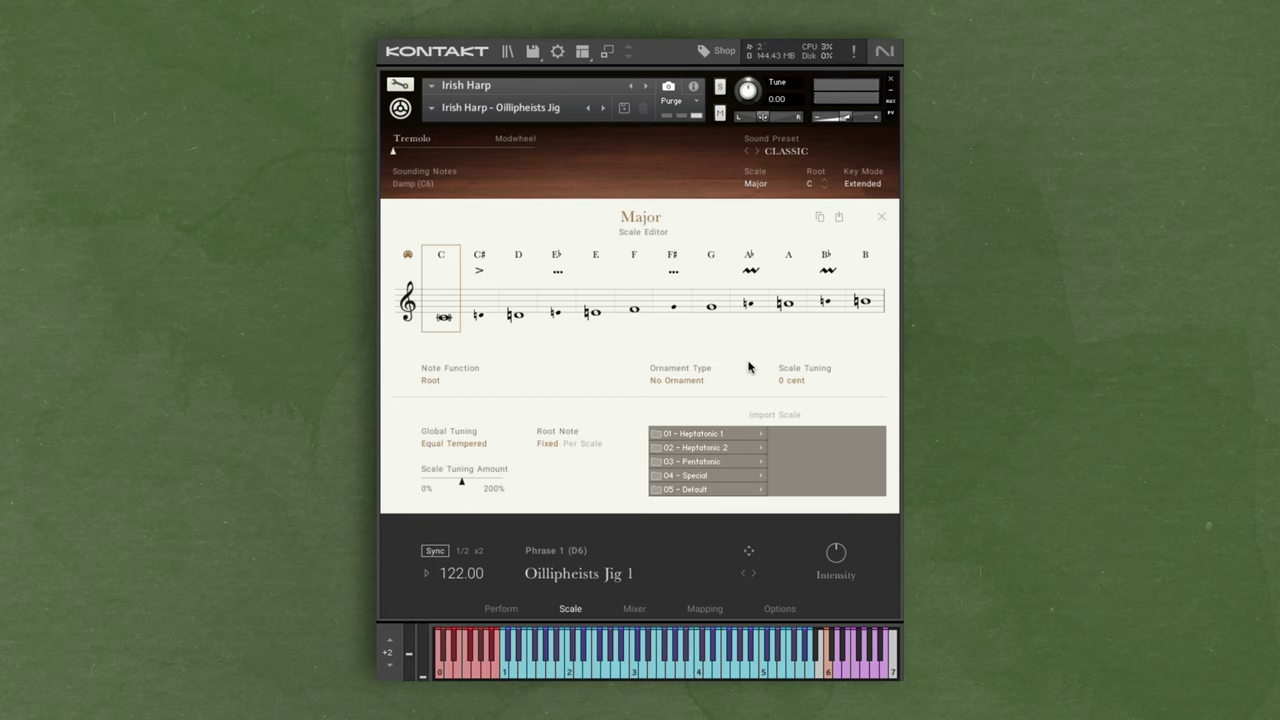
key("Right")
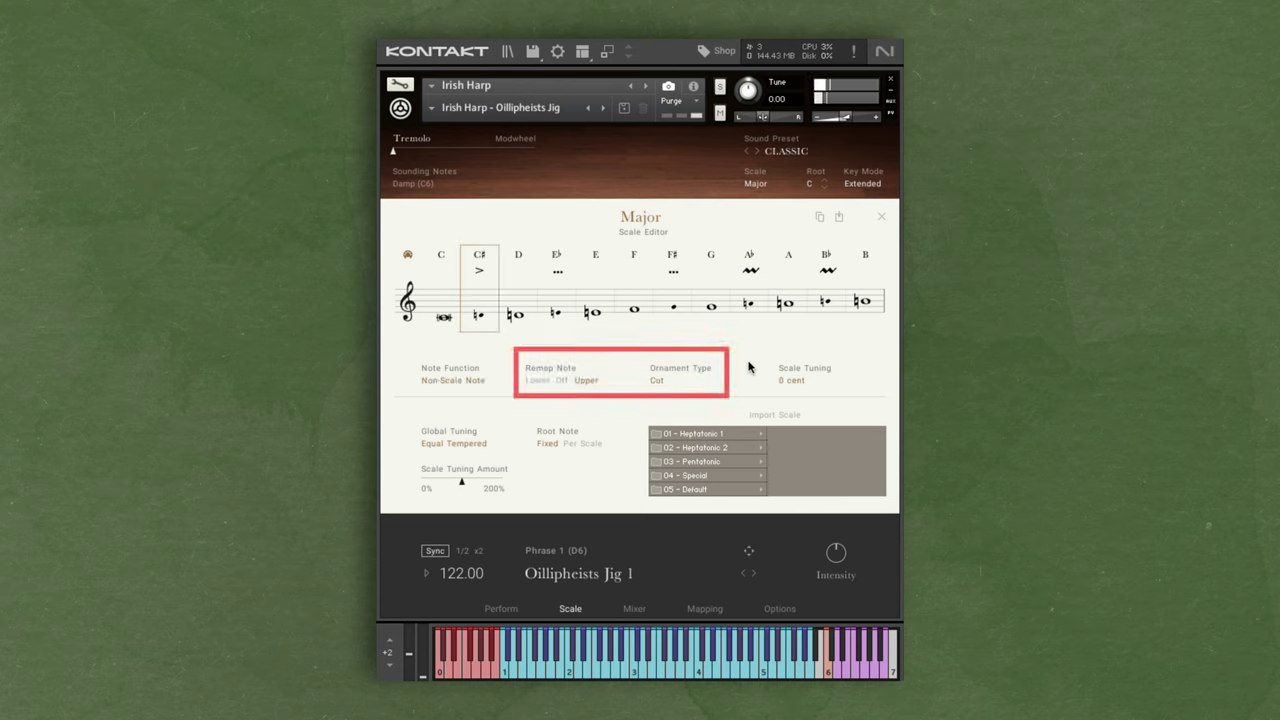
Remap C♯ to the lower note and give it a Triplet 1 ornament.
left_click(540, 383)
left_click(668, 378)
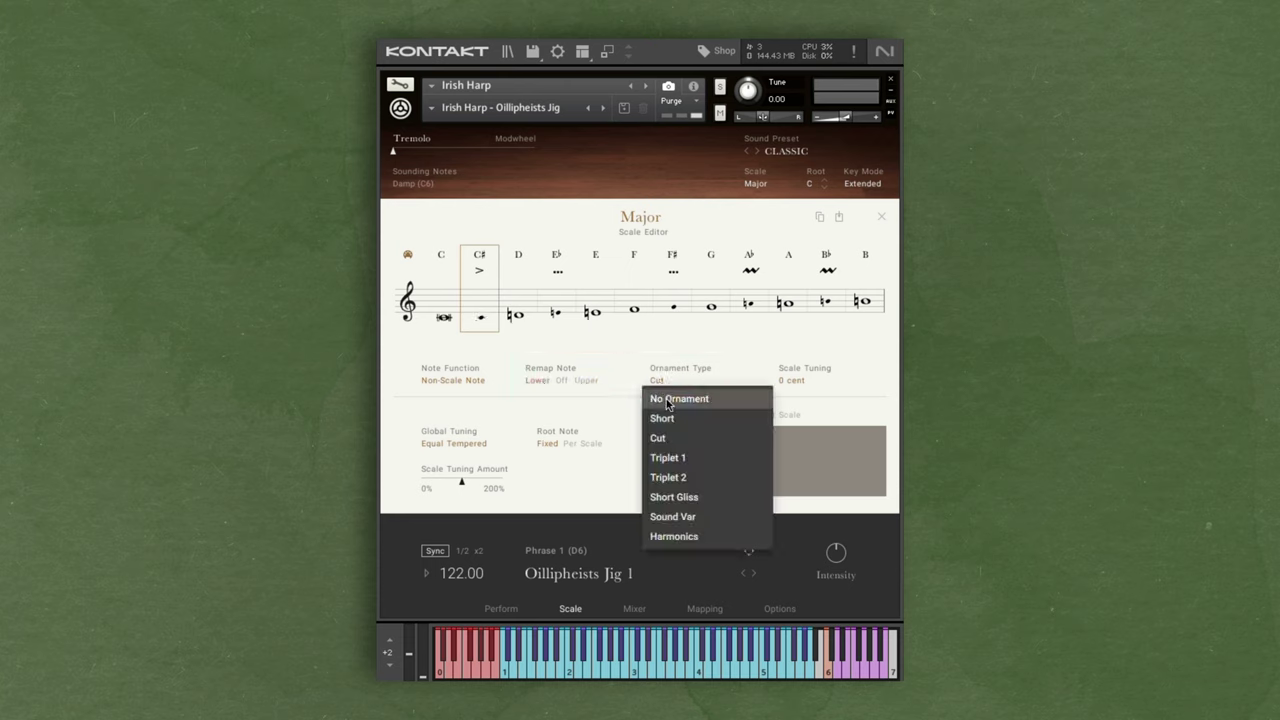
left_click(674, 459)
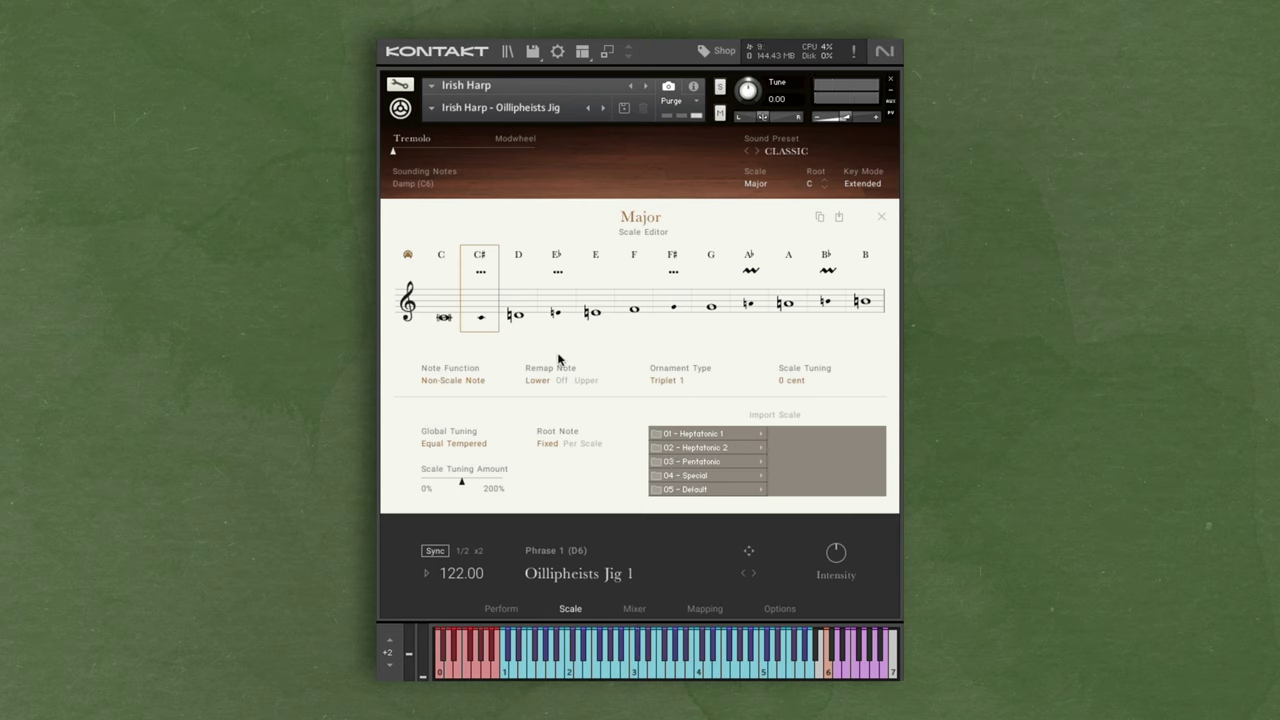
left_click(520, 316)
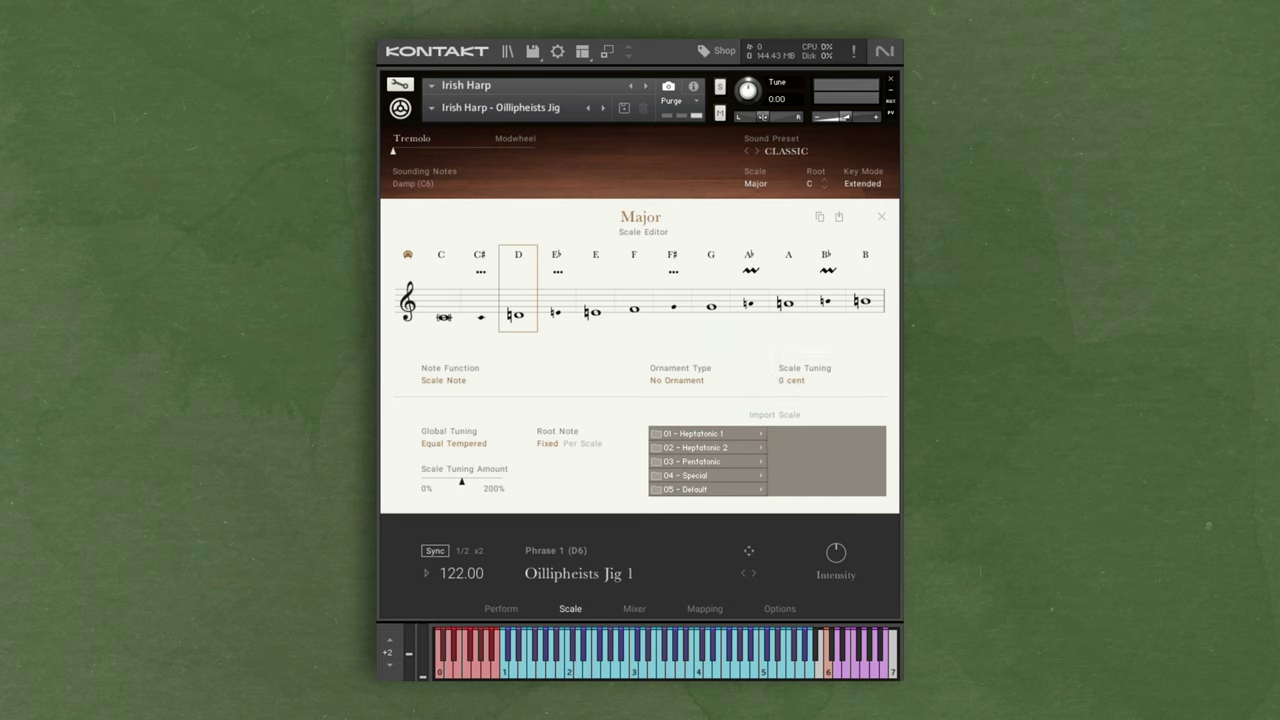
Import Minor Triad.nka from the 04 - Special scales, then close the Scale Editor.
mouse_move(729, 433)
mouse_move(716, 479)
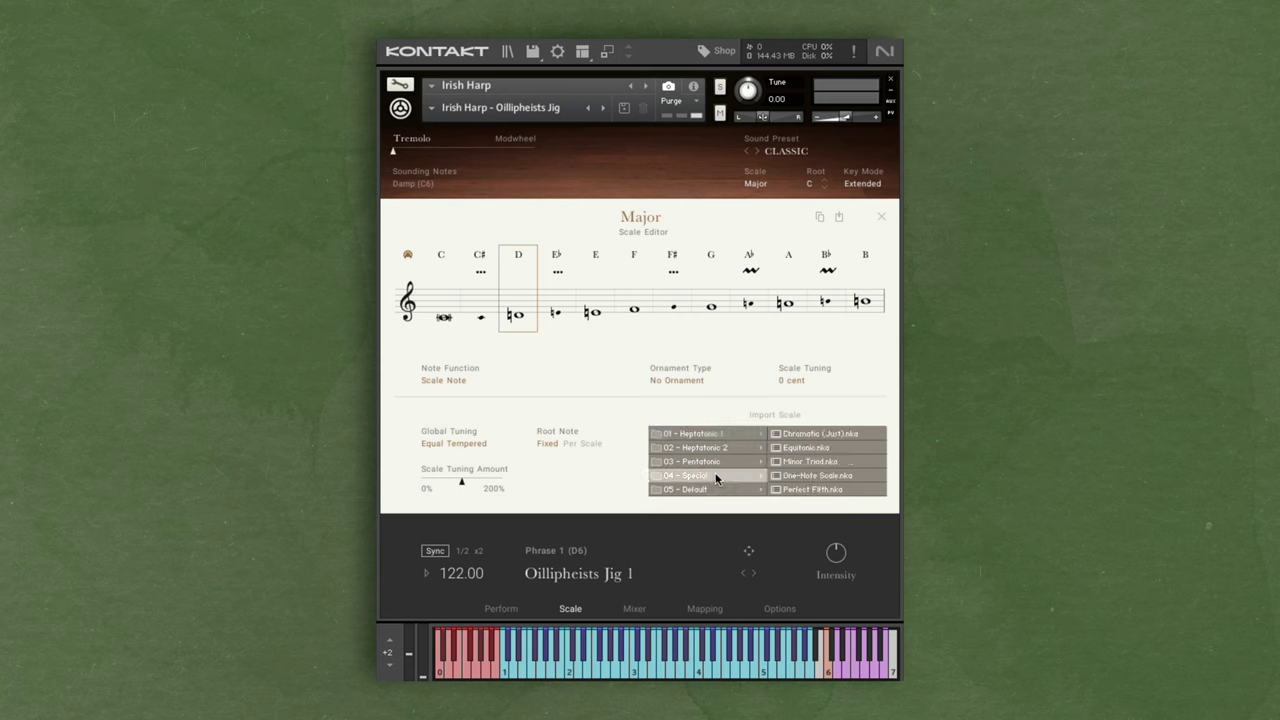
left_click(804, 460)
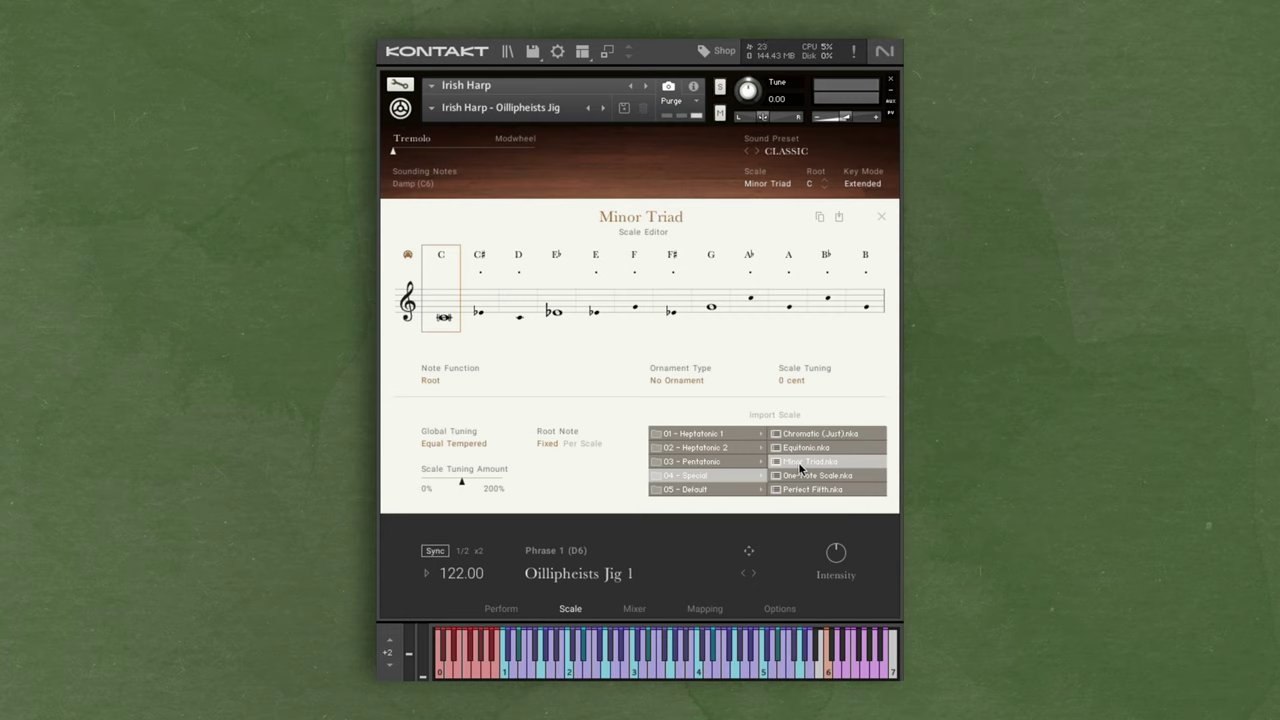
left_click(882, 219)
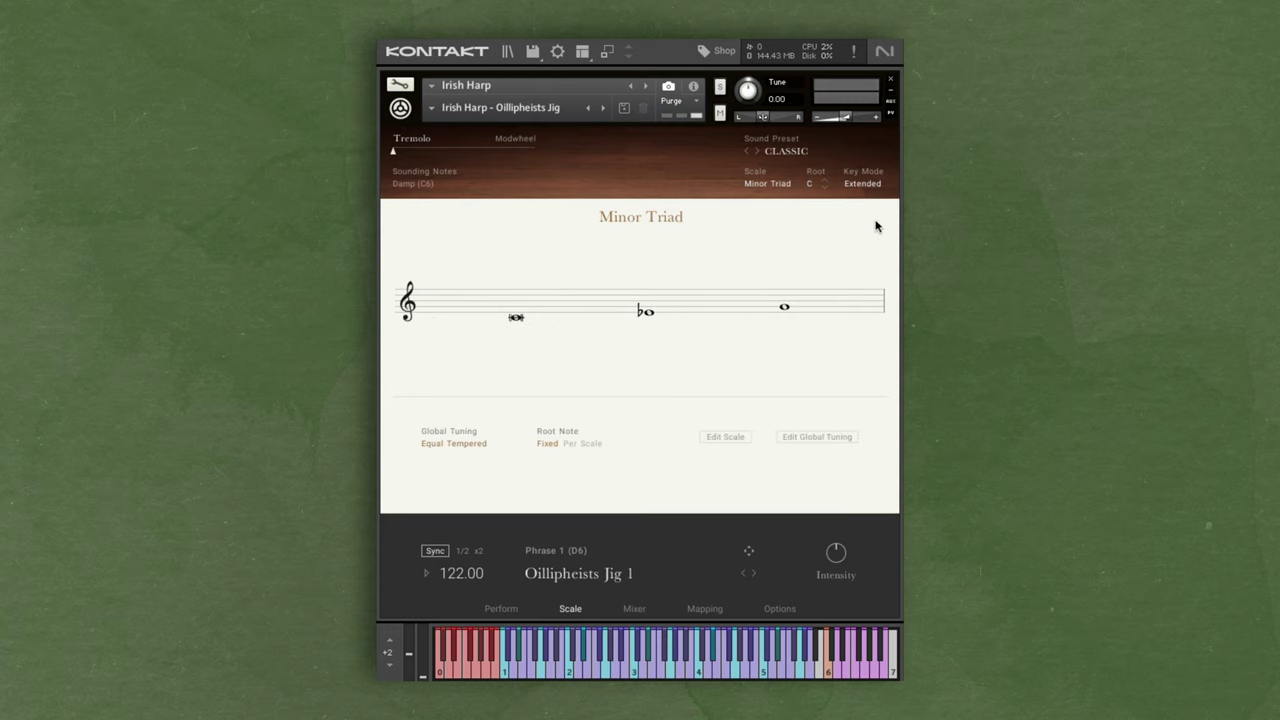
Leave Inst Tuning at 0 cent, switch to Per Note tuning, and raise the first note 7 cents.
left_click(810, 440)
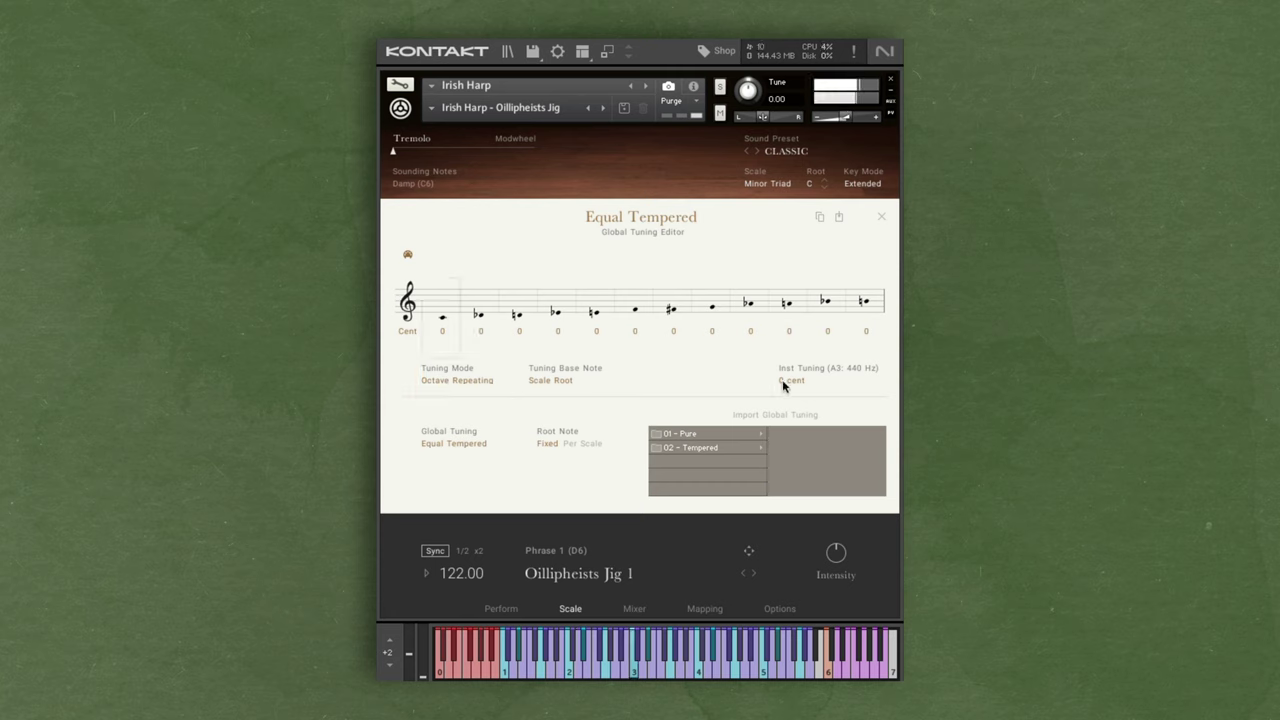
left_click_drag(782, 379, 791, 346)
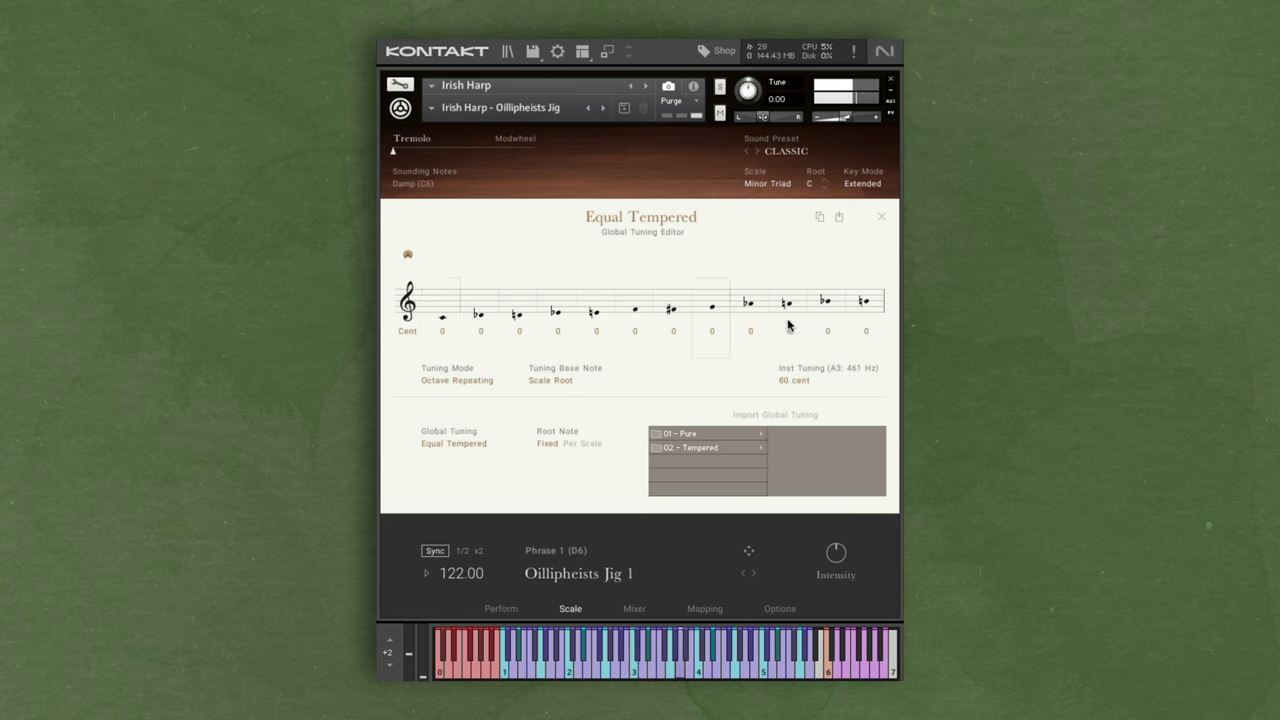
double_click(781, 380)
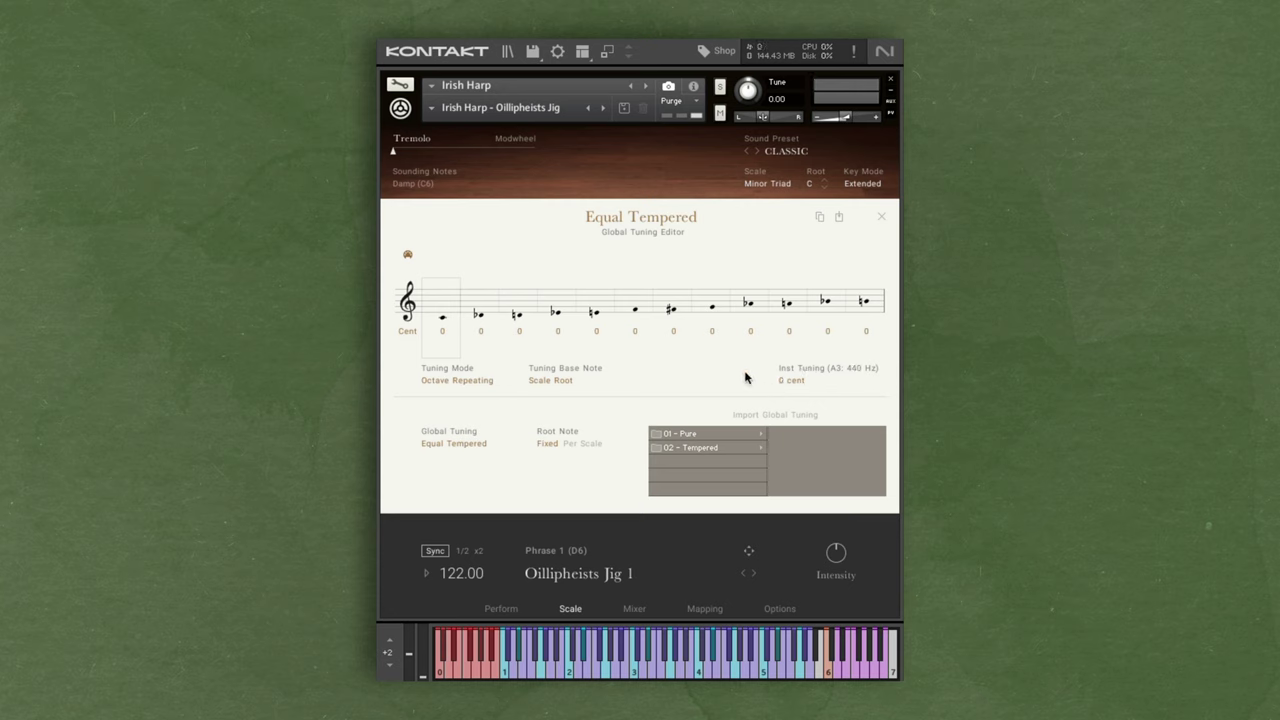
left_click(483, 382)
left_click(477, 418)
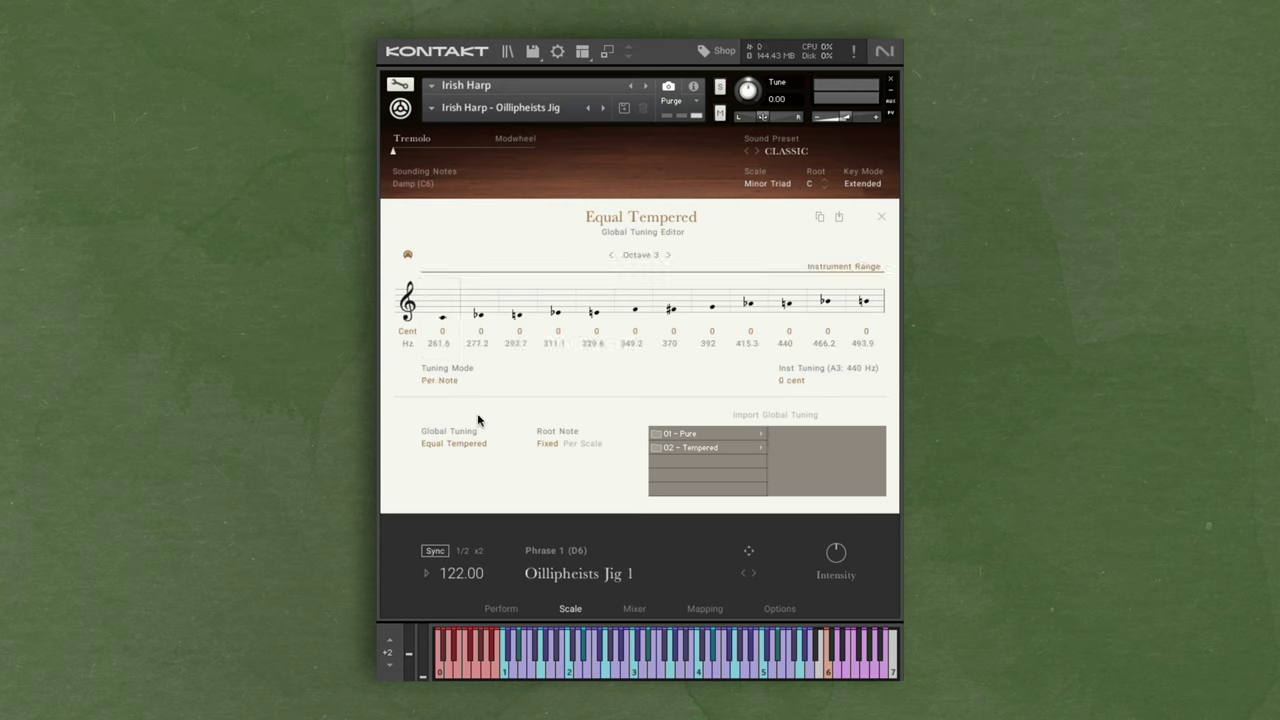
mouse_move(443, 331)
left_mouse_down()
mouse_move(444, 318)
mouse_move(457, 323)
left_mouse_up()
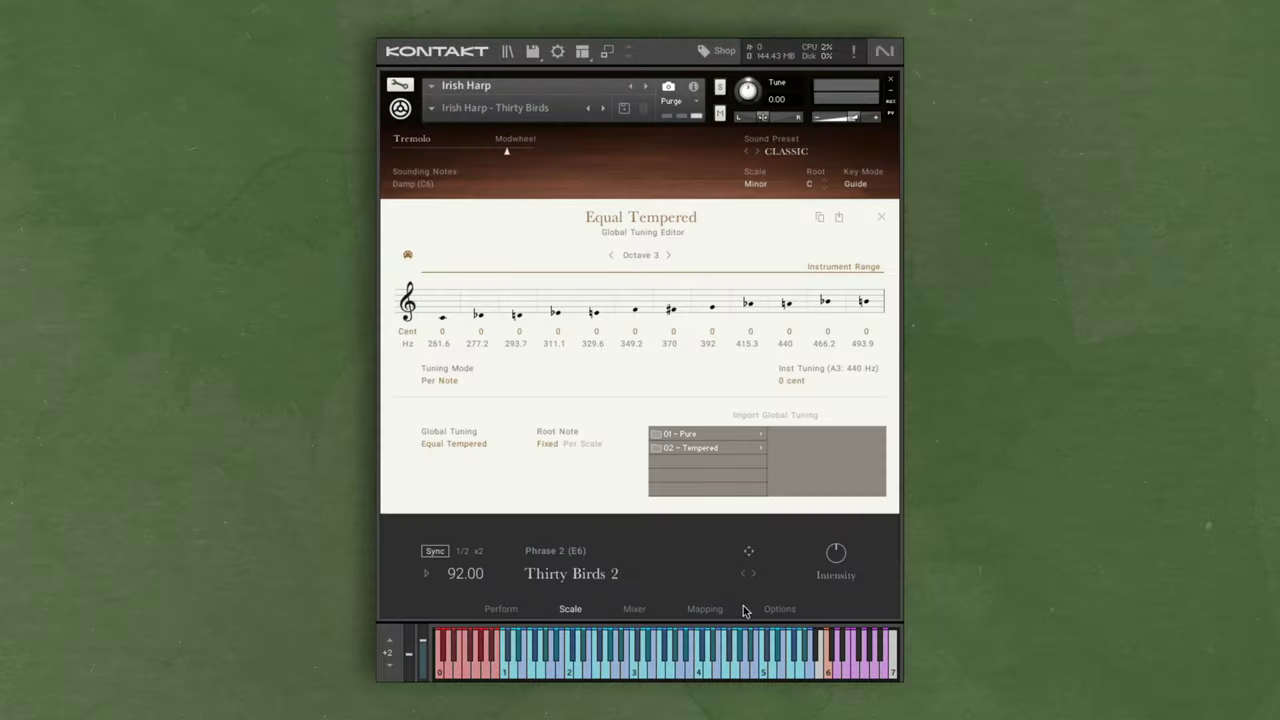
Show the Options page and leave the Modwheel assigned to Tremolo.
left_click(778, 612)
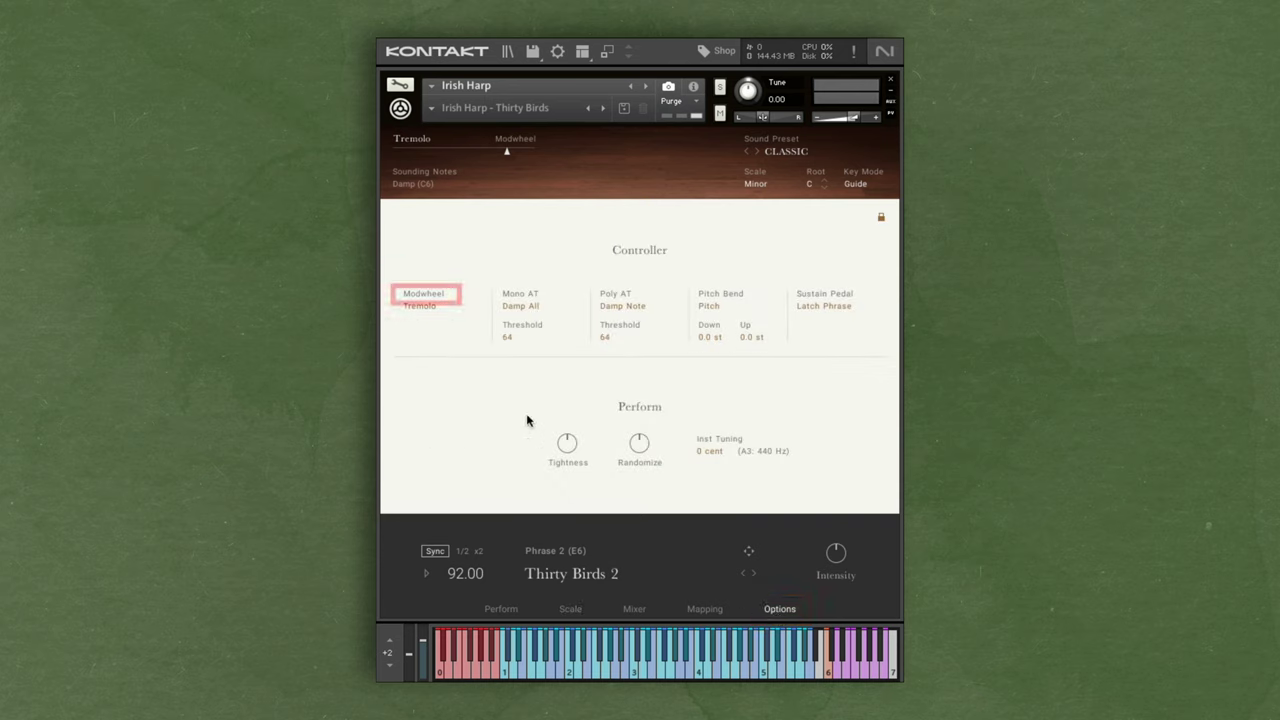
left_click(428, 307)
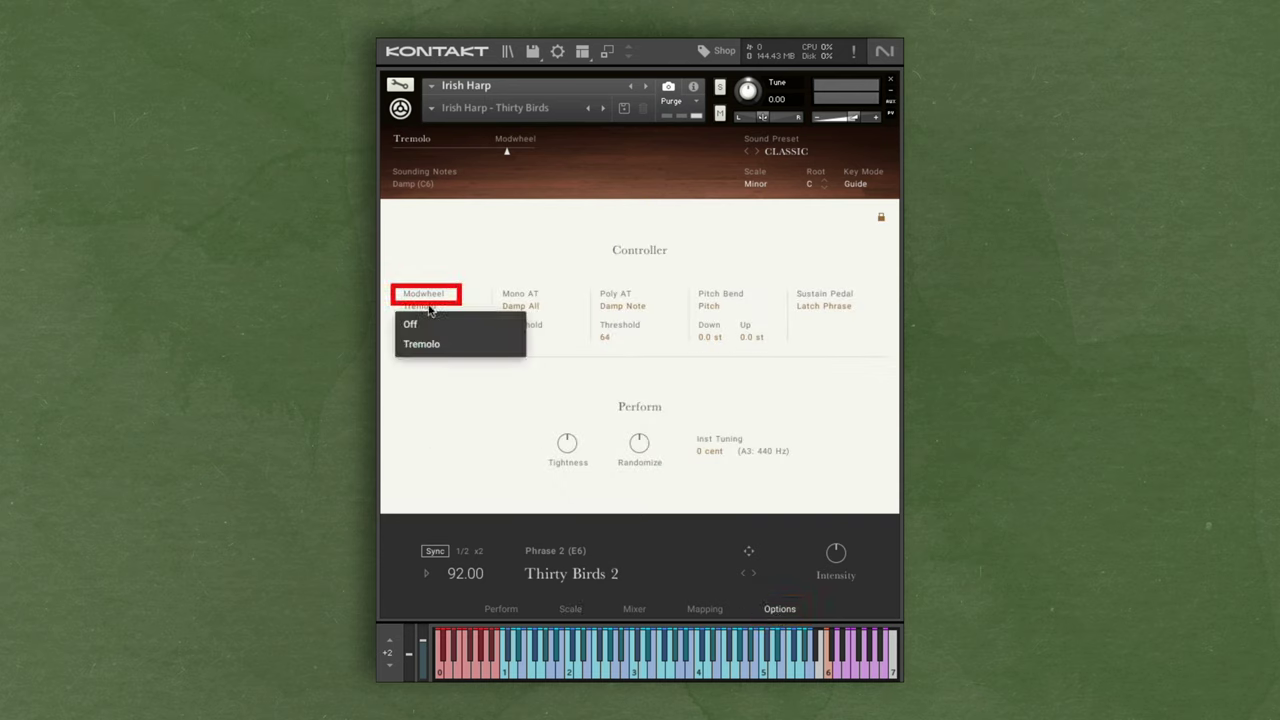
left_click(445, 345)
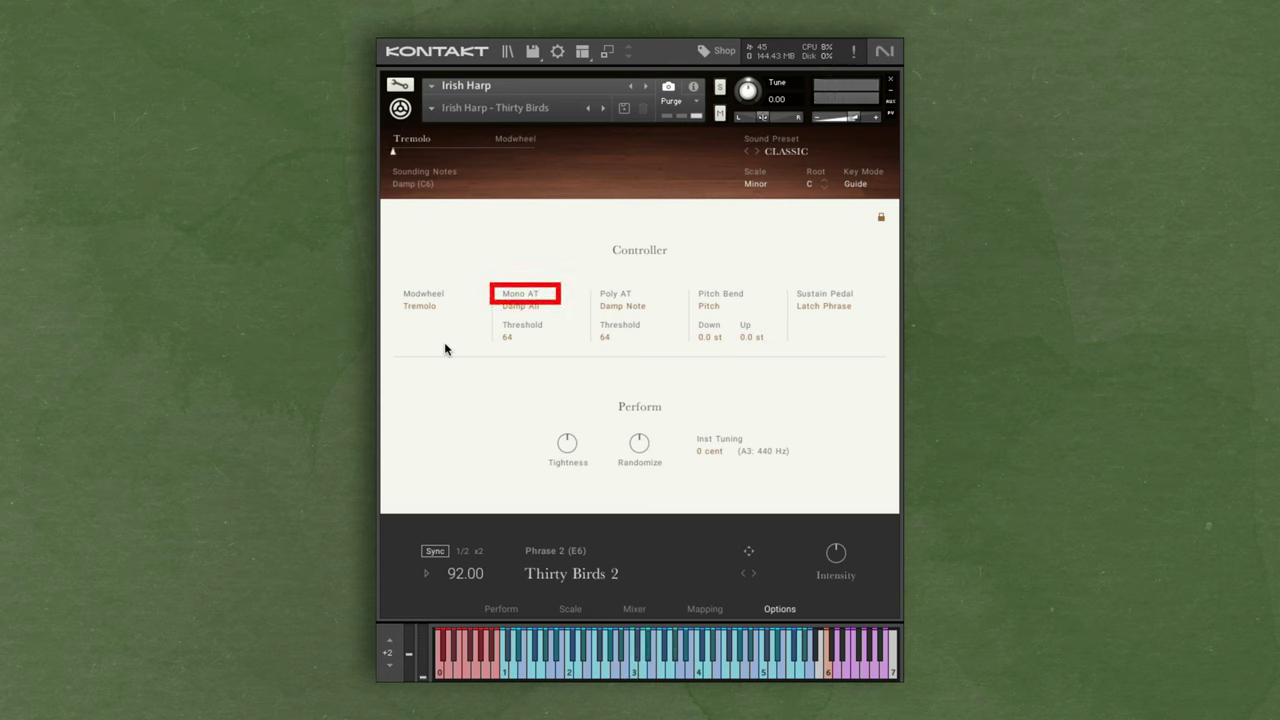
left_click(536, 306)
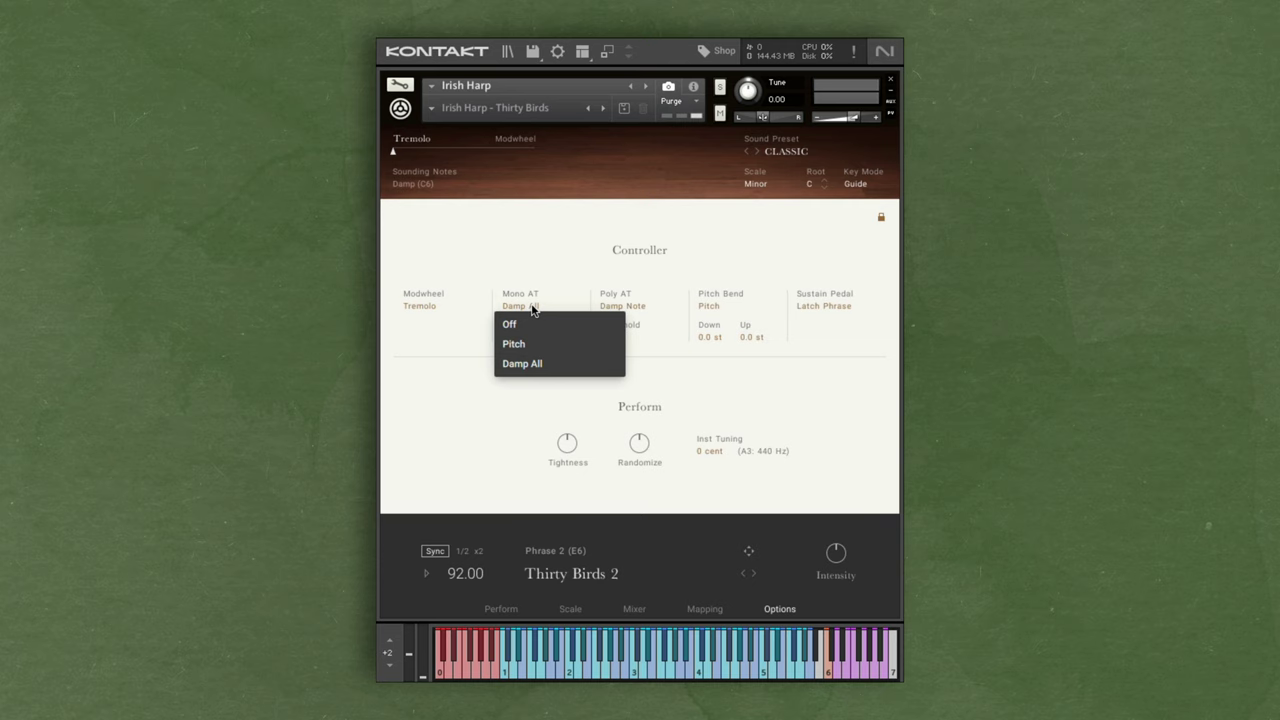
left_click(528, 345)
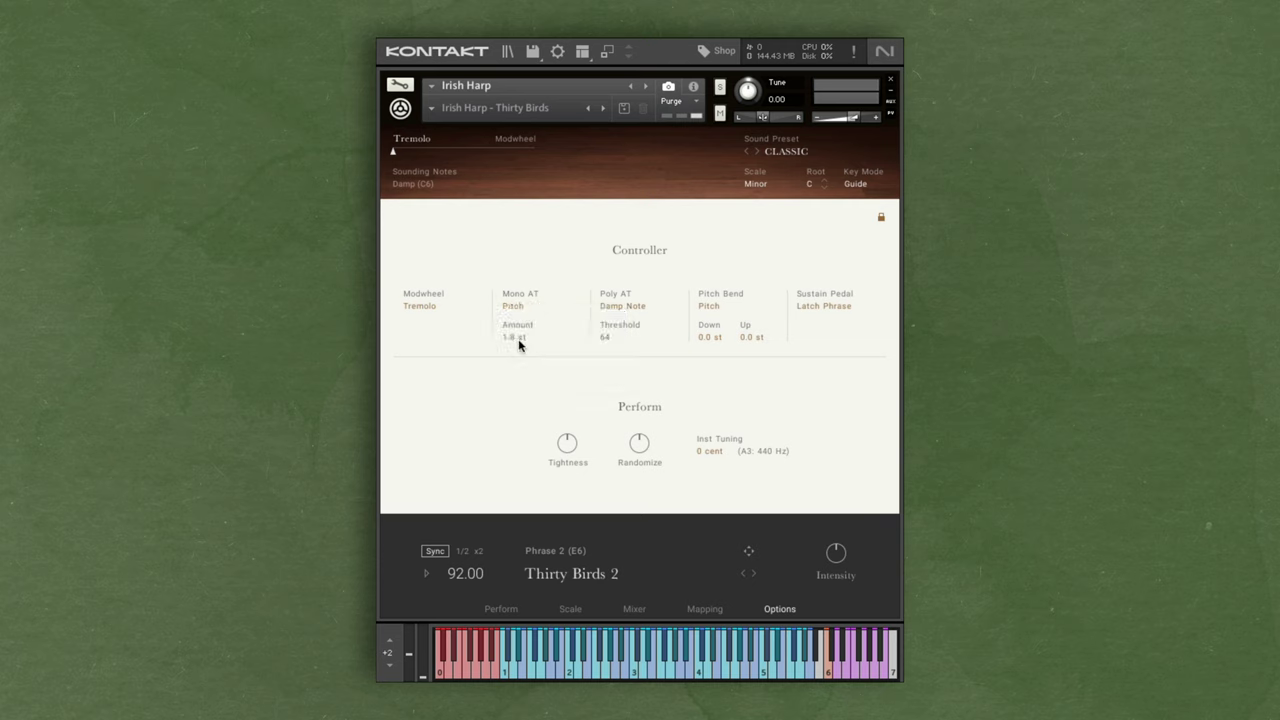
left_click_drag(510, 345, 510, 350)
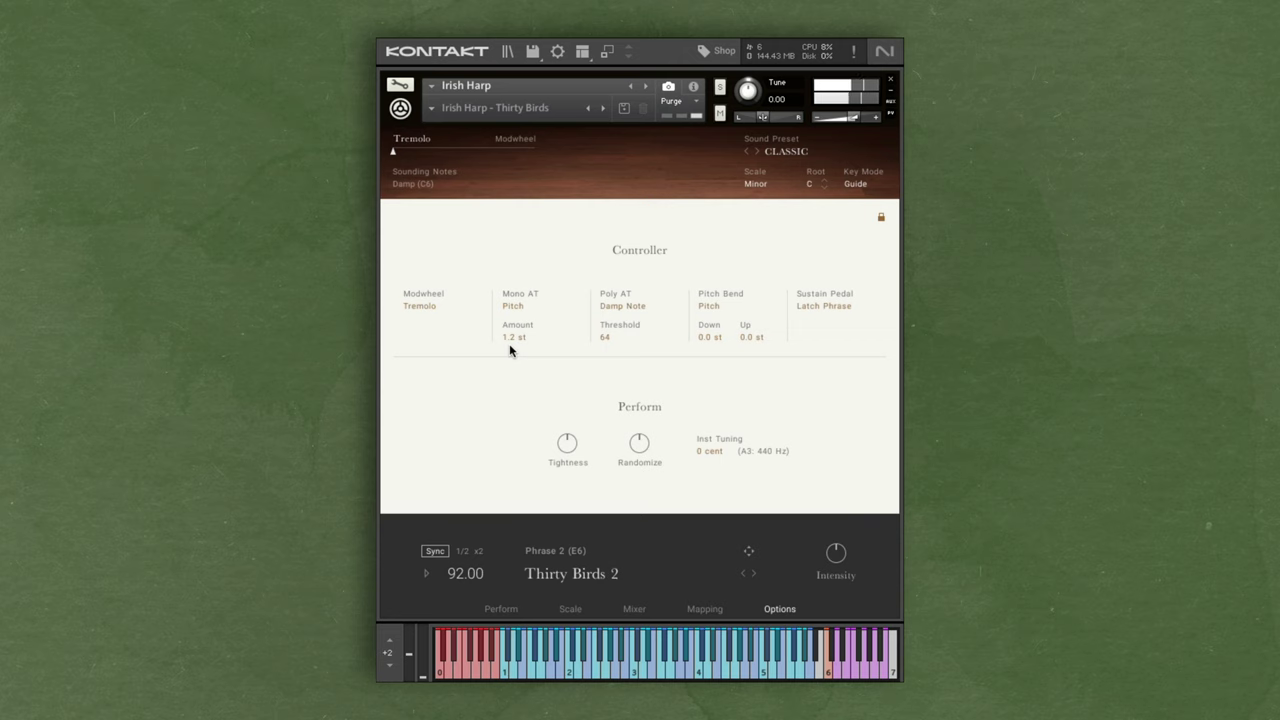
left_click_drag(509, 348, 512, 310)
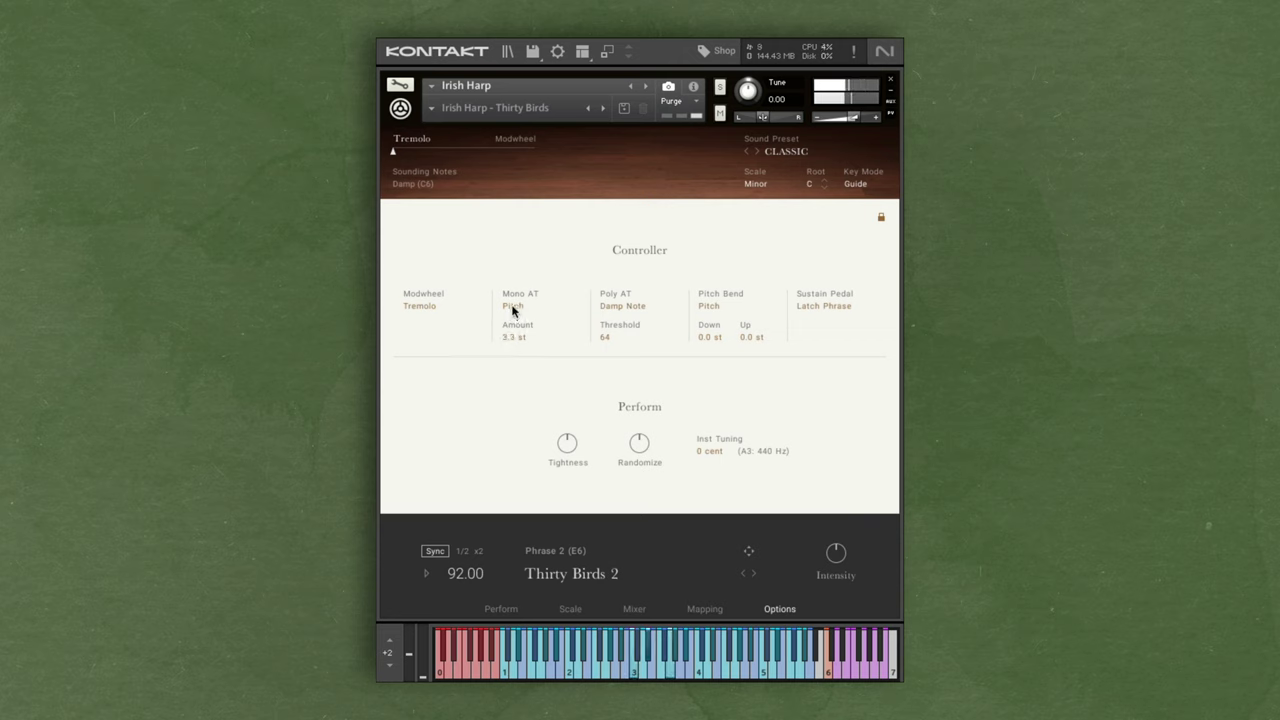
left_click(512, 307)
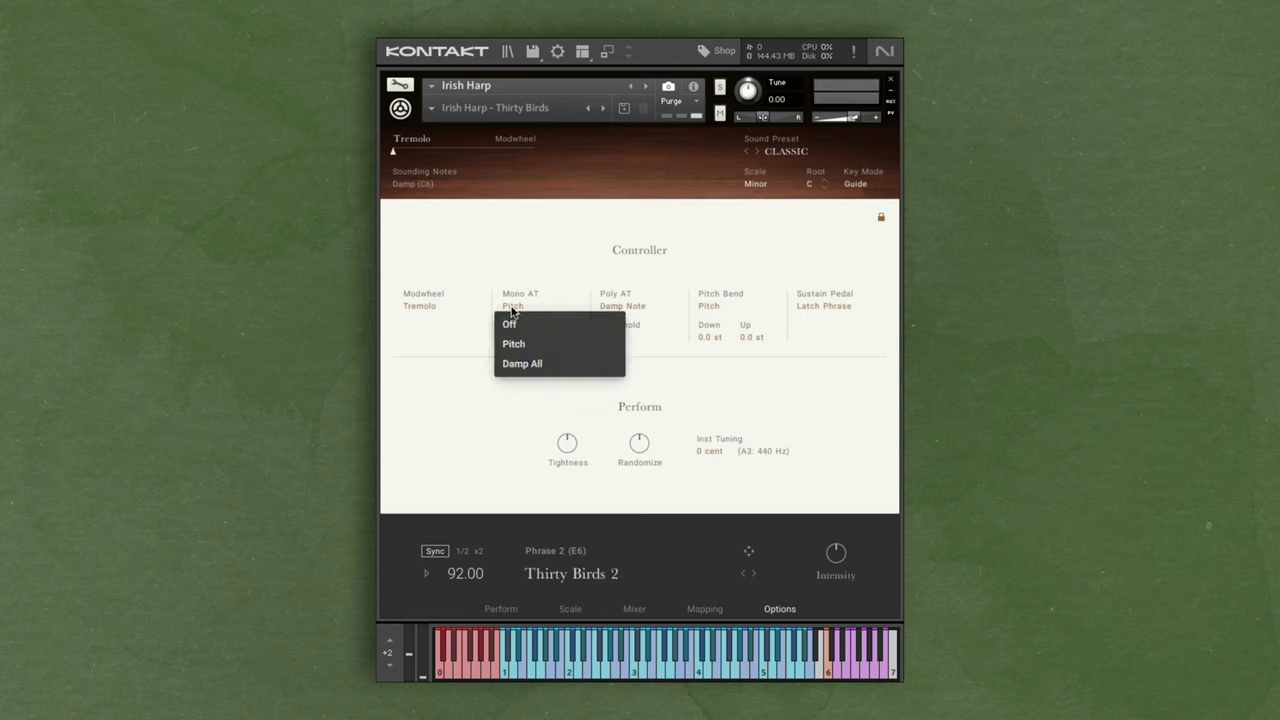
left_click(522, 364)
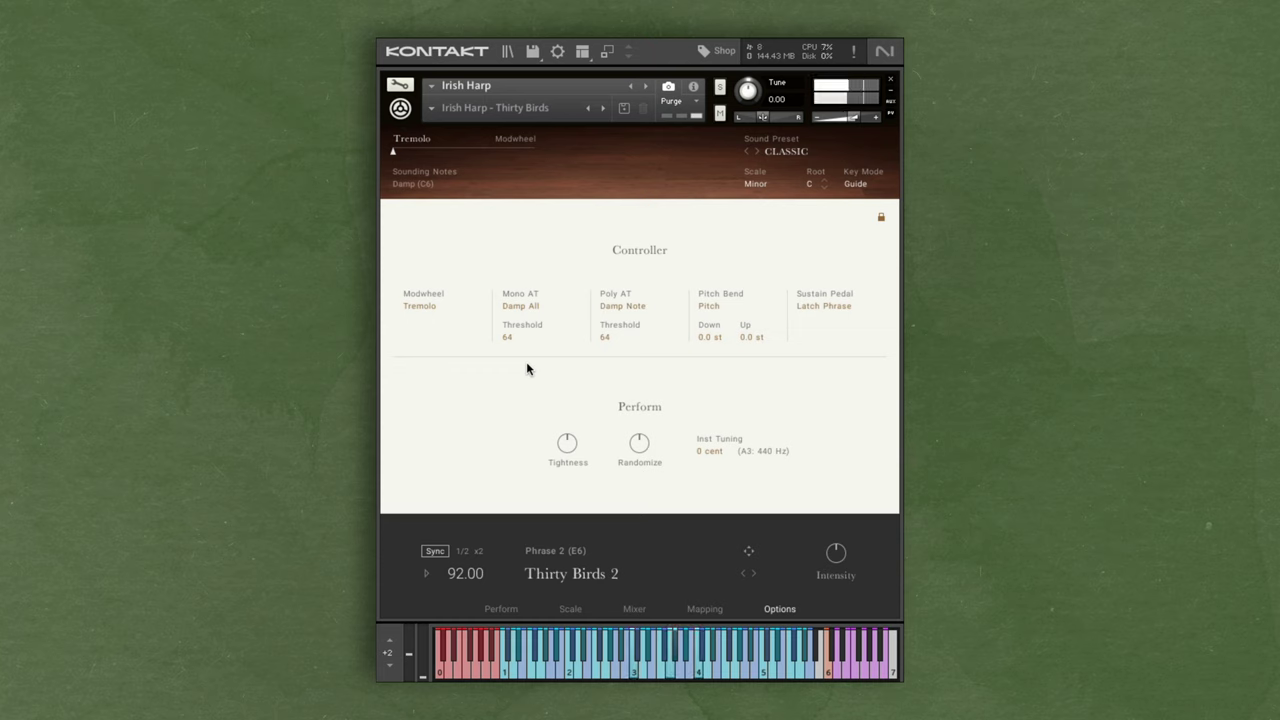
Keep Pitch Bend on Pitch with -12.0 st down, and Sustain Pedal on Latch Phrase.
left_click(710, 308)
left_click(710, 308)
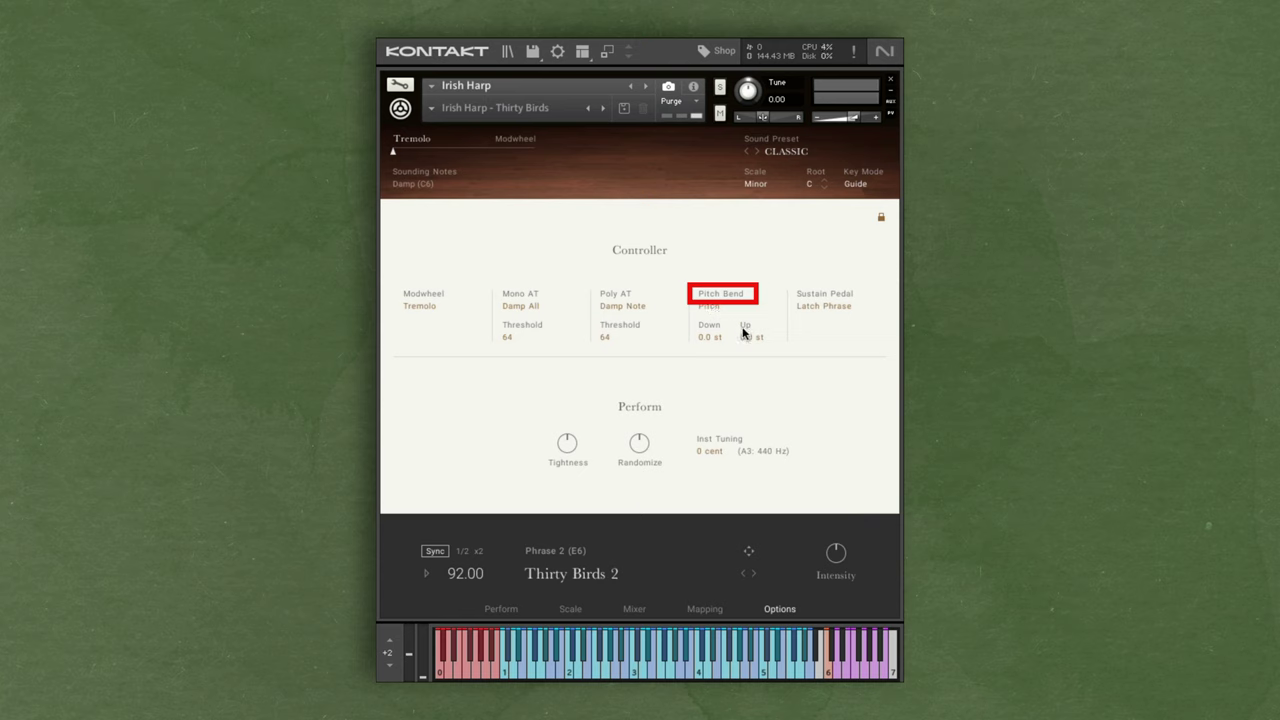
left_click_drag(712, 338, 692, 517)
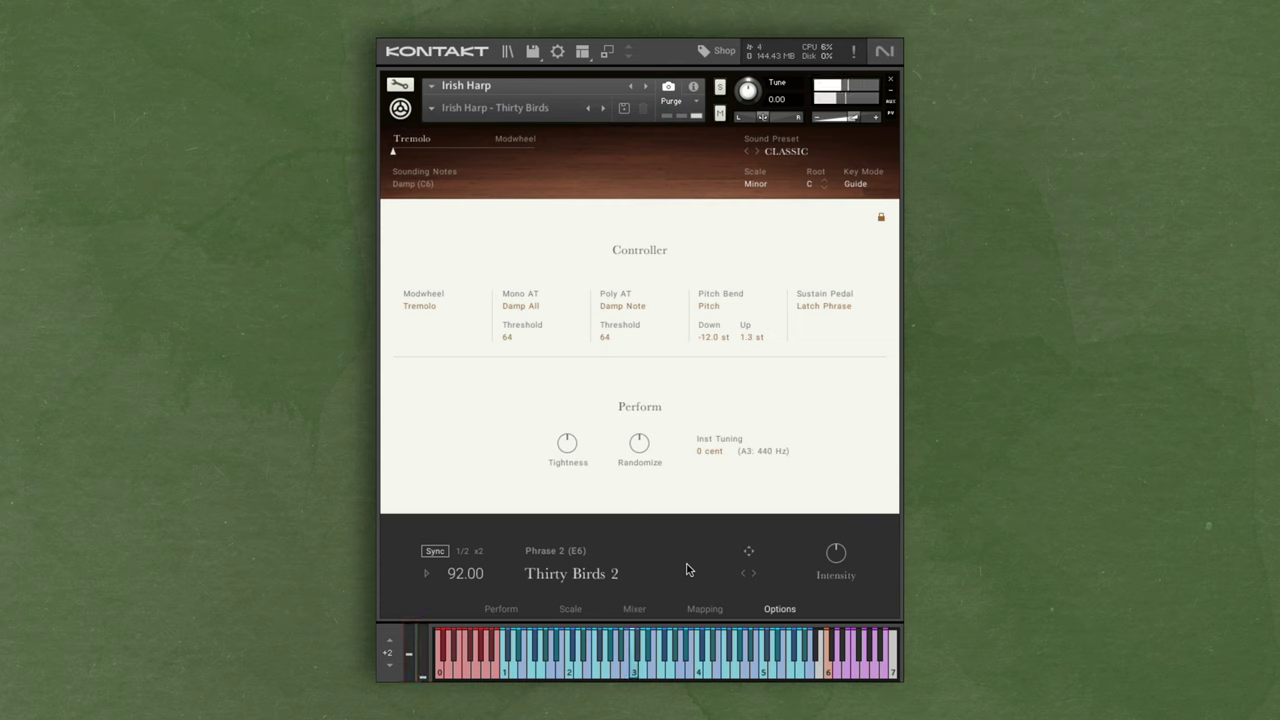
left_click(848, 308)
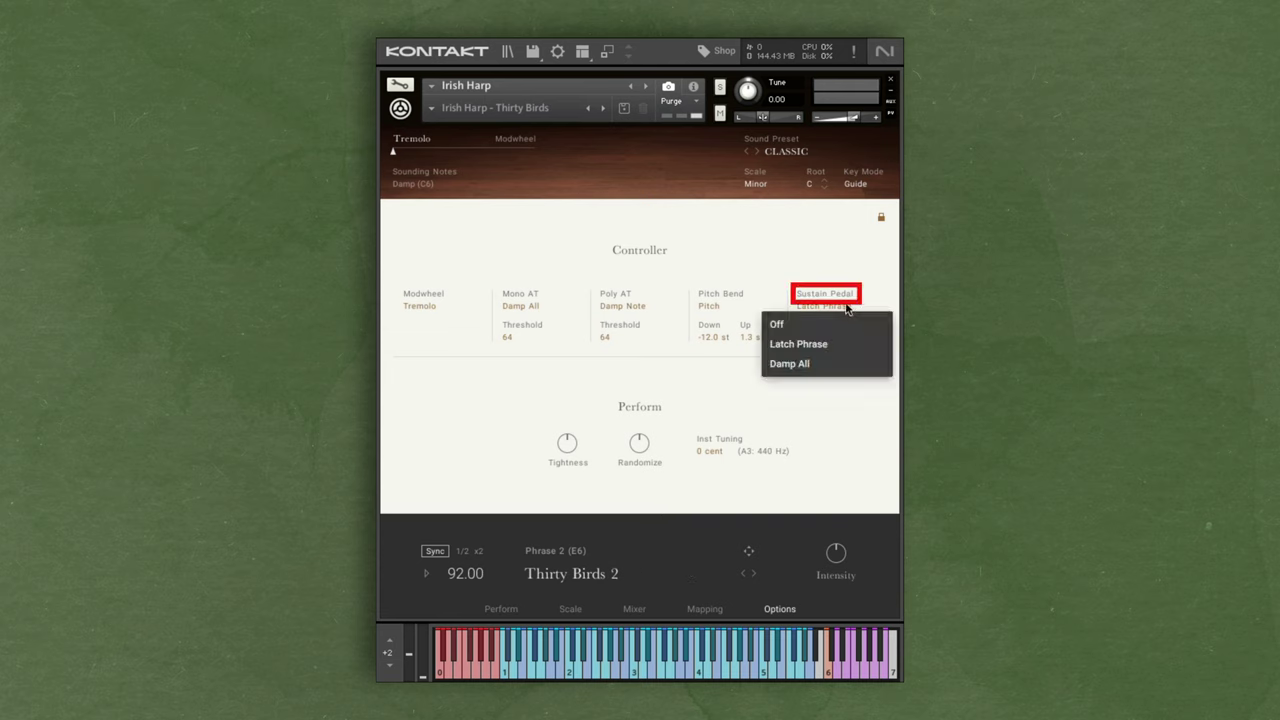
left_click(840, 346)
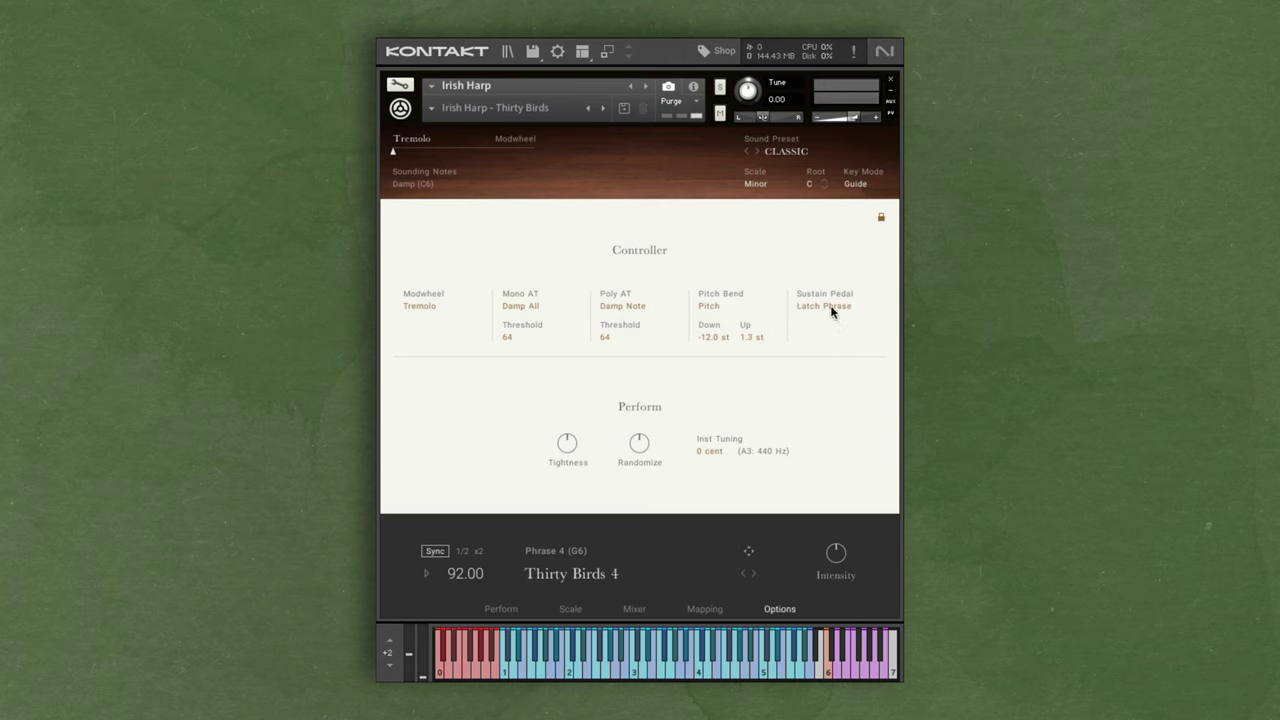
Set the Sustain Pedal to Damp All and increase the Randomize amount.
left_click(830, 308)
left_click(820, 364)
left_click_drag(640, 446, 641, 420)
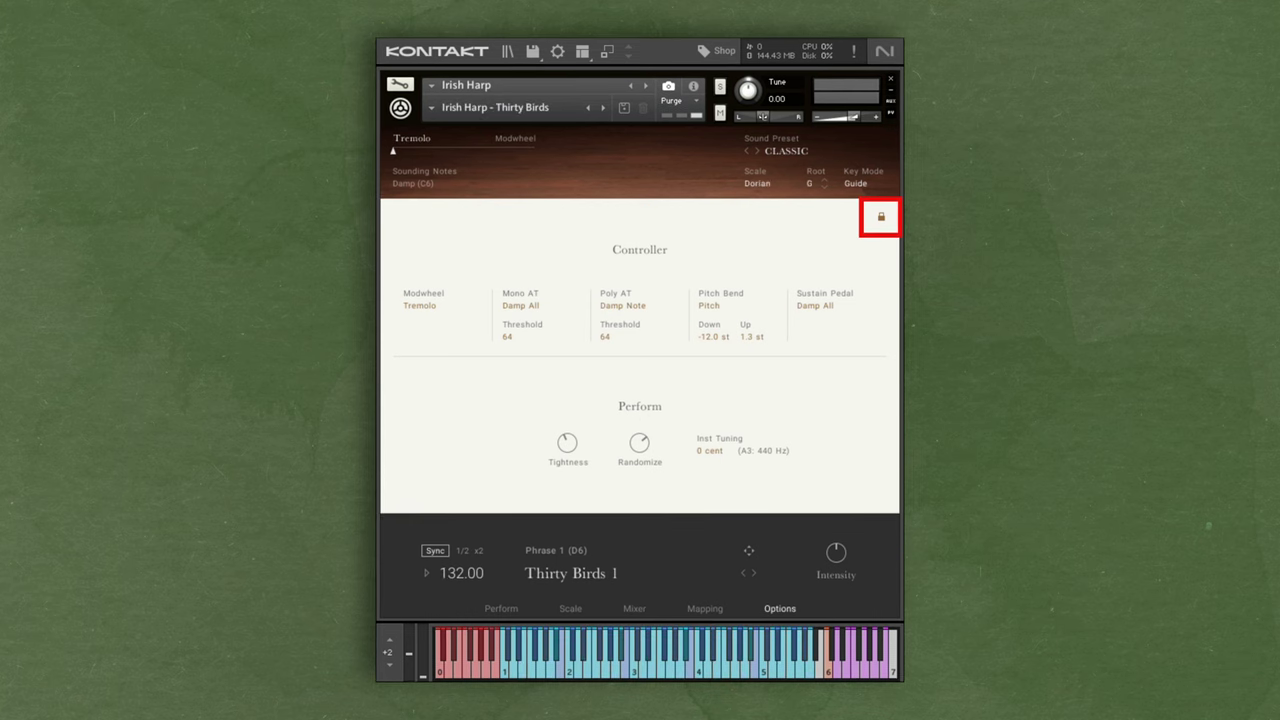
Step through the presets to Oillipheists Jig, keeping the controller settings.
left_click(602, 108)
left_click(602, 108)
left_click(603, 110)
left_click(602, 109)
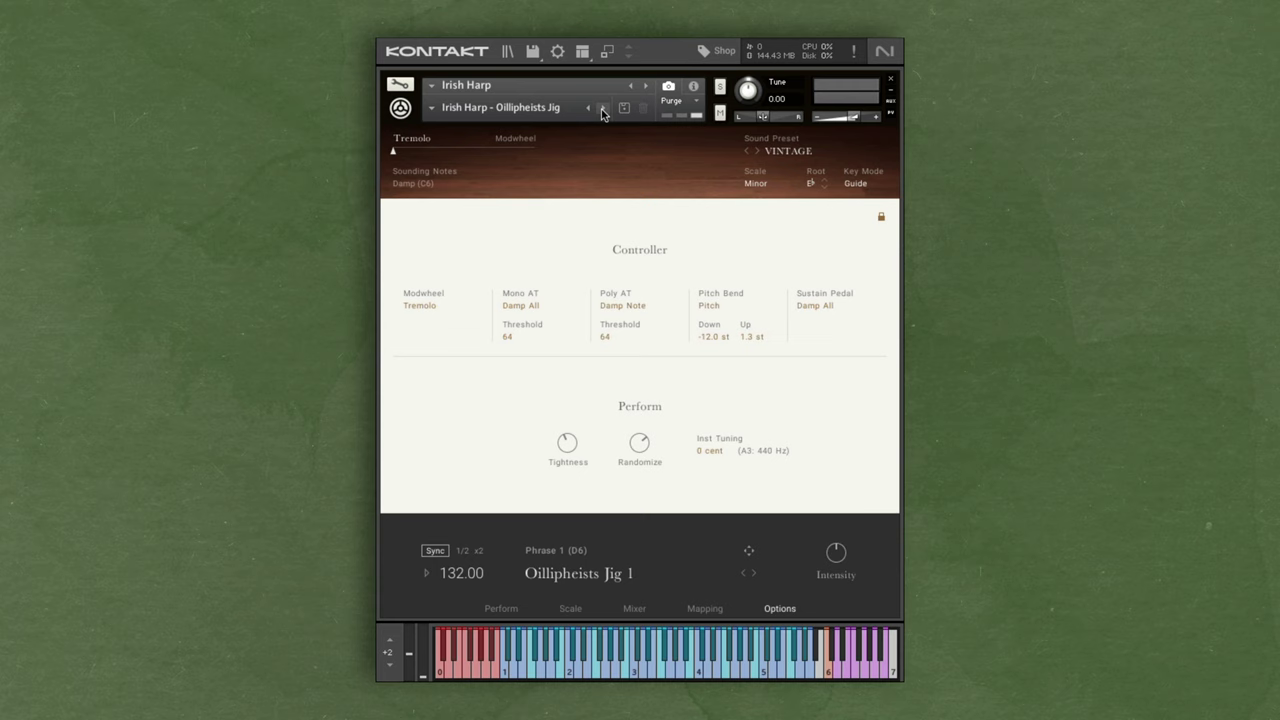
Unlock the controller settings and advance to the Irish Harp - The Dark Bard preset.
left_click(881, 218)
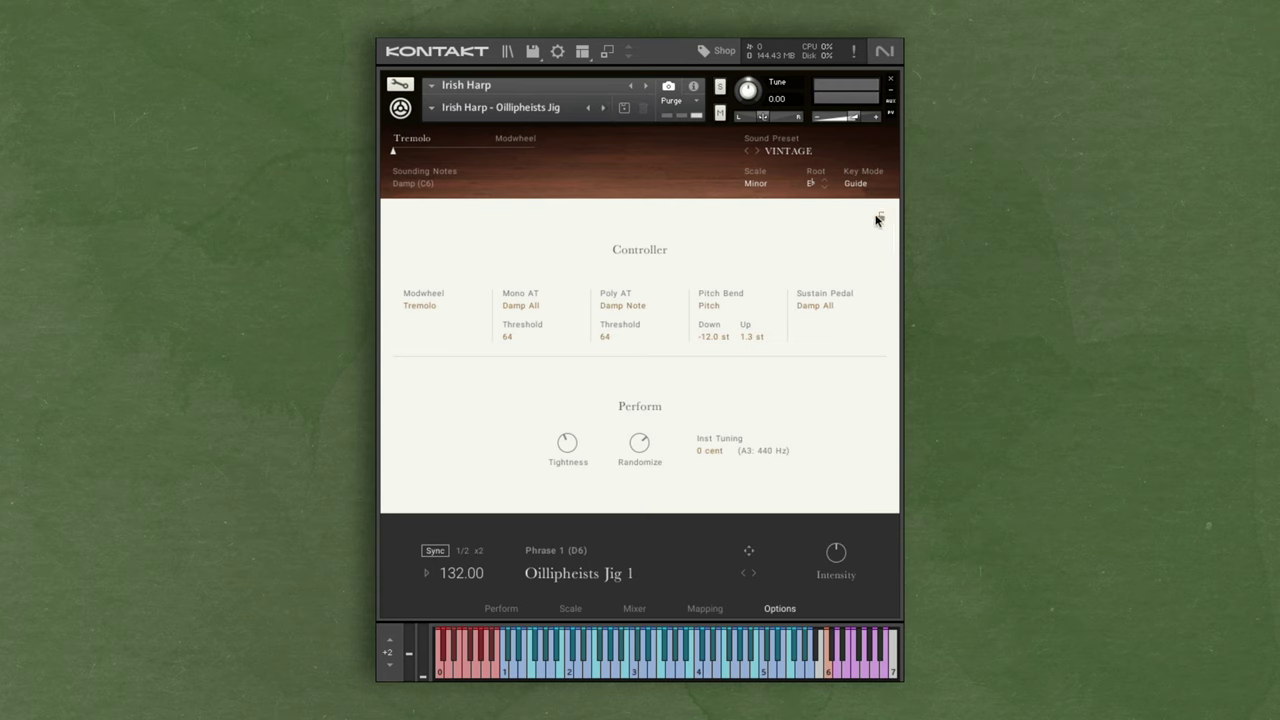
left_click(604, 109)
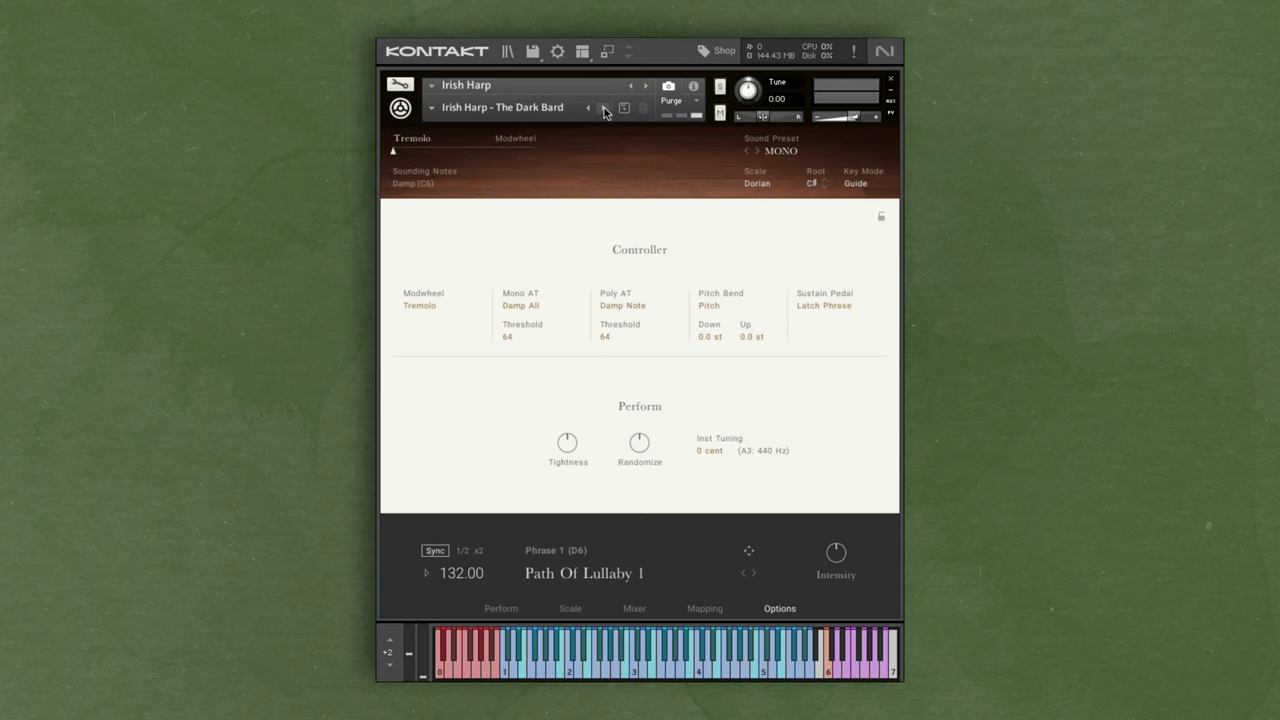